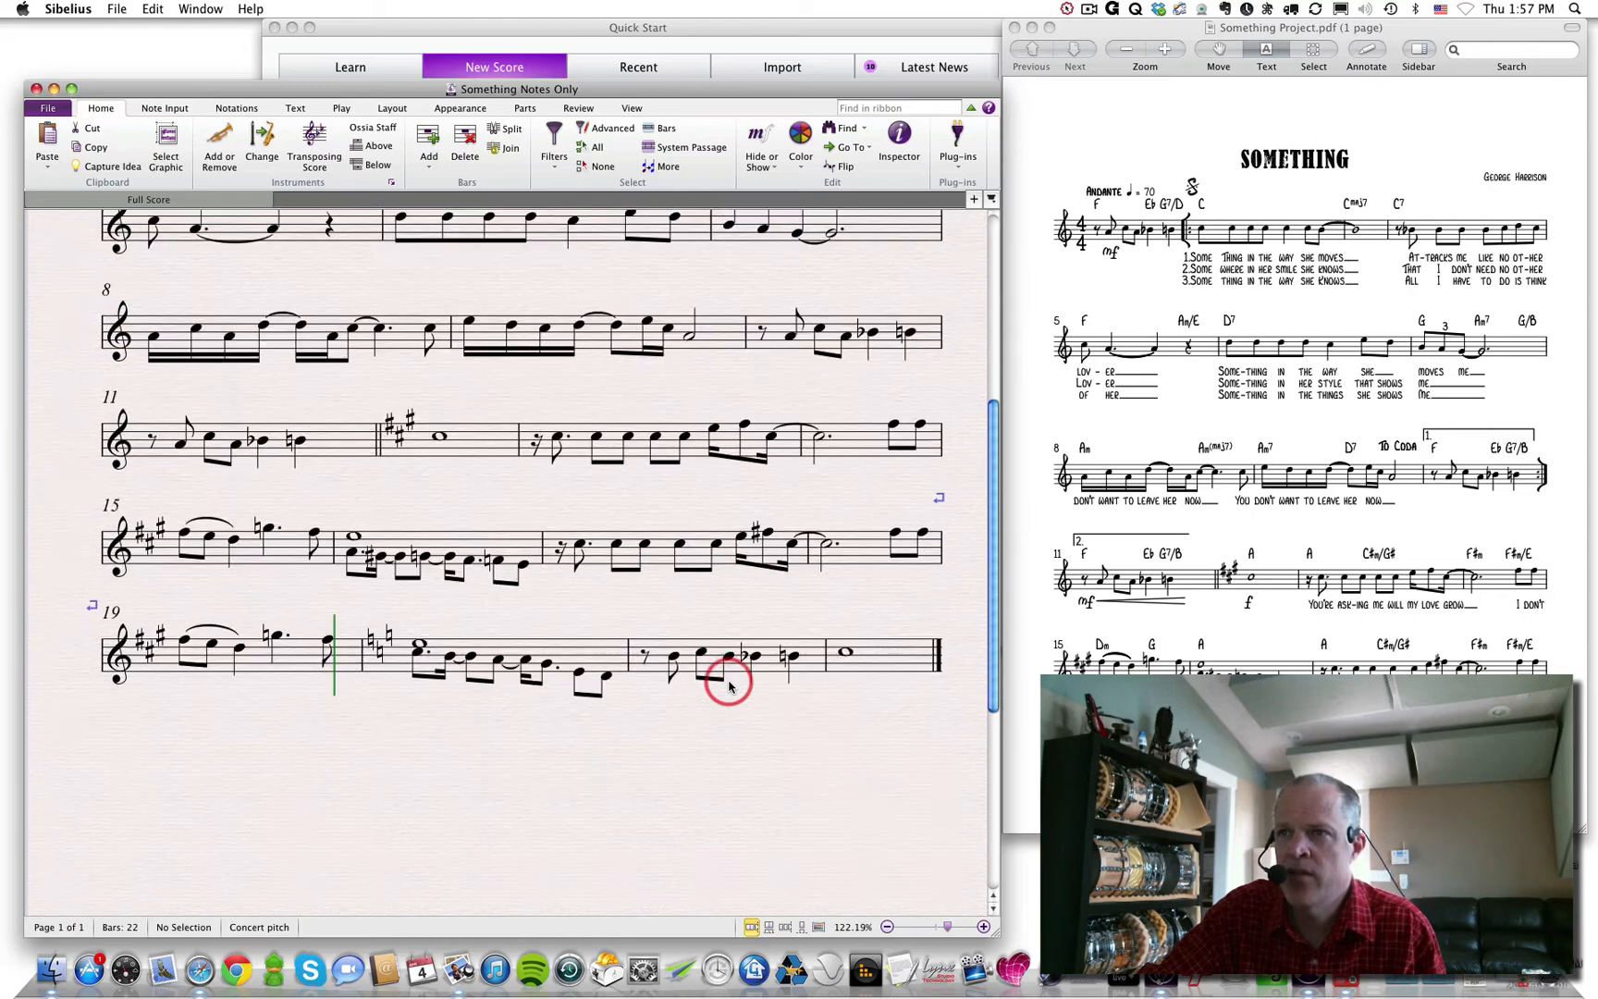
# Step: Search the ribbon commands for "repeat"
pyautogui.scroll(6, 730, 684)
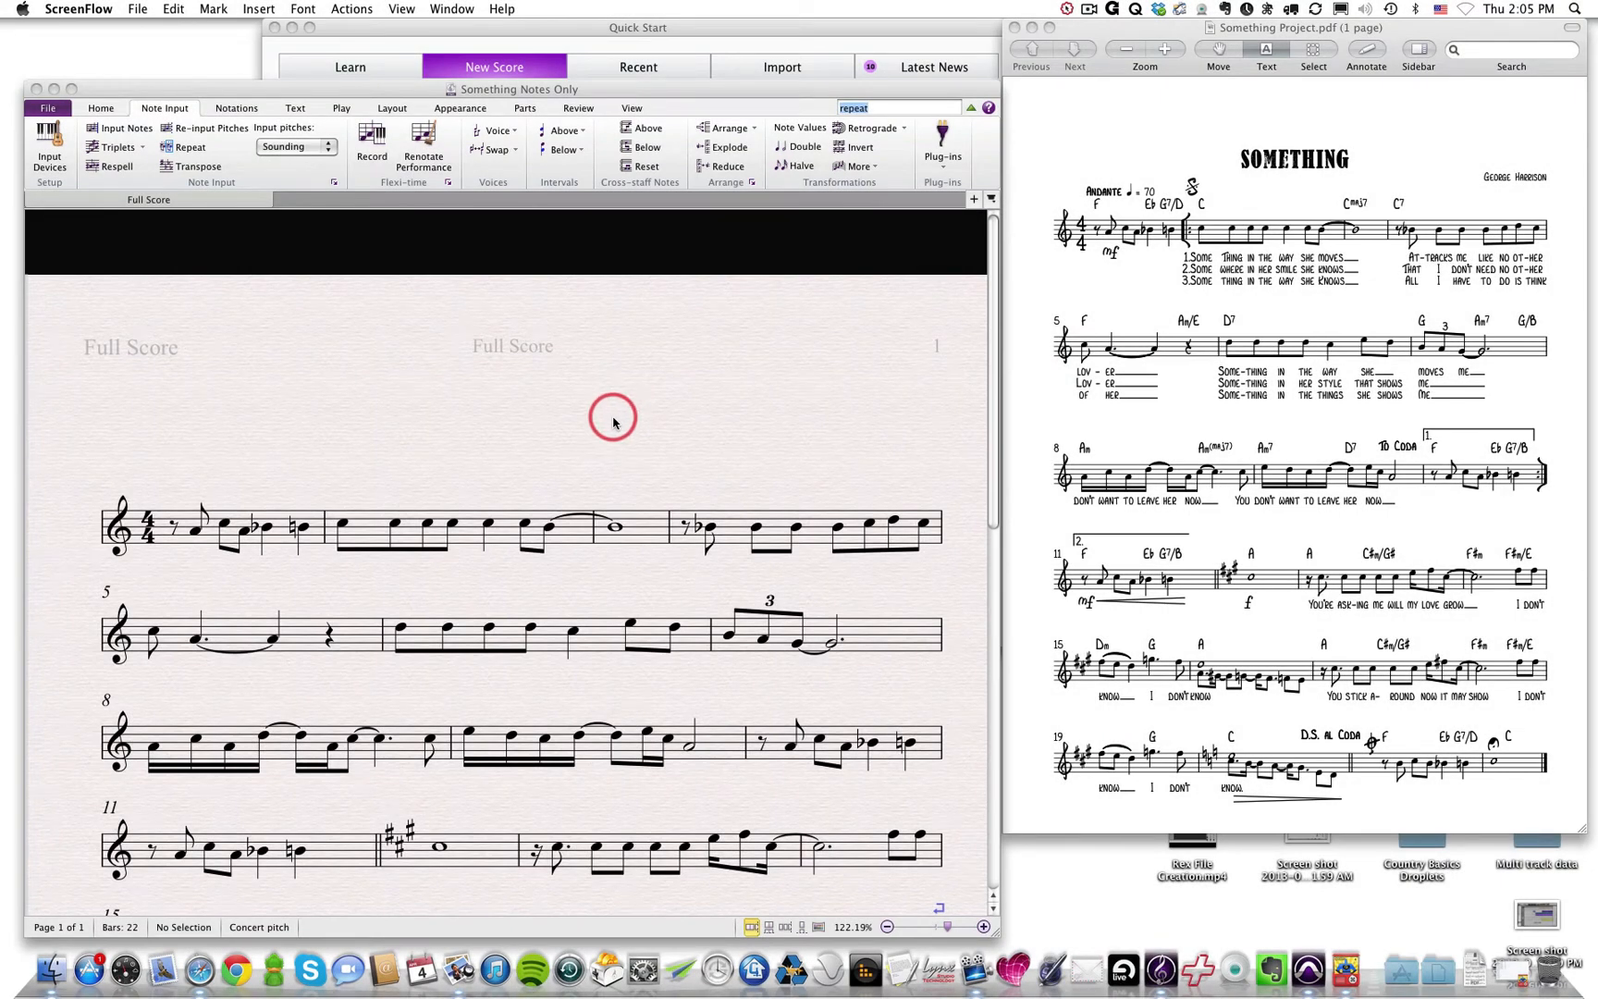
pyautogui.scroll(-5, 641, 482)
pyautogui.scroll(5, 641, 482)
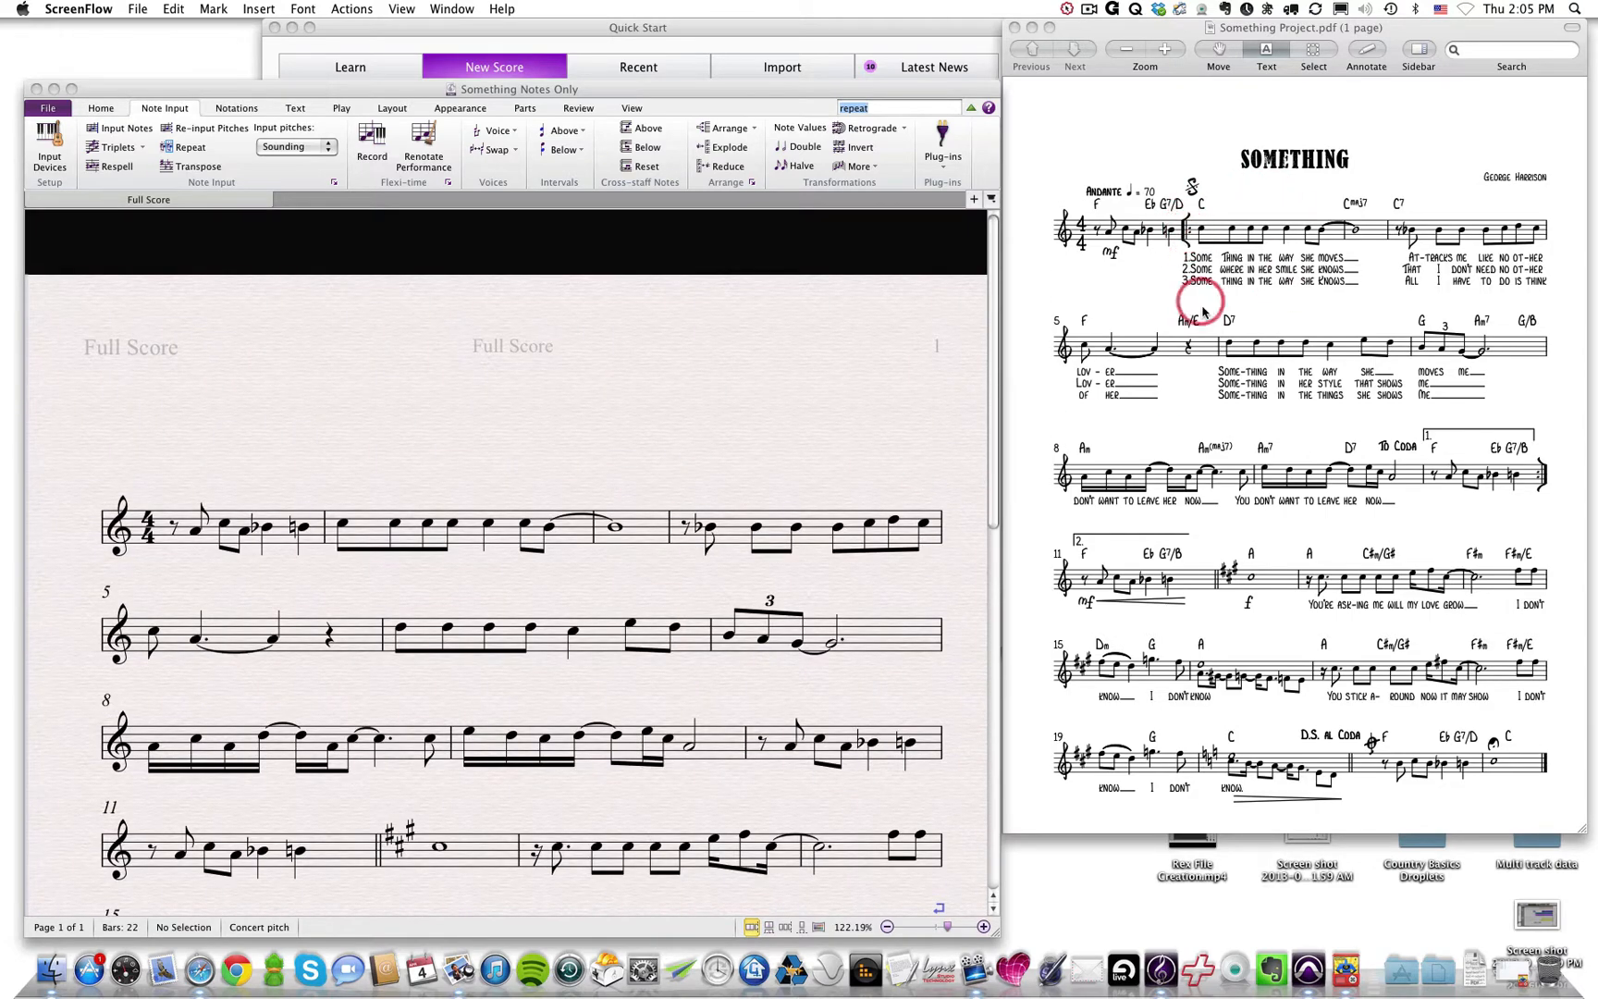
pyautogui.click(874, 108)
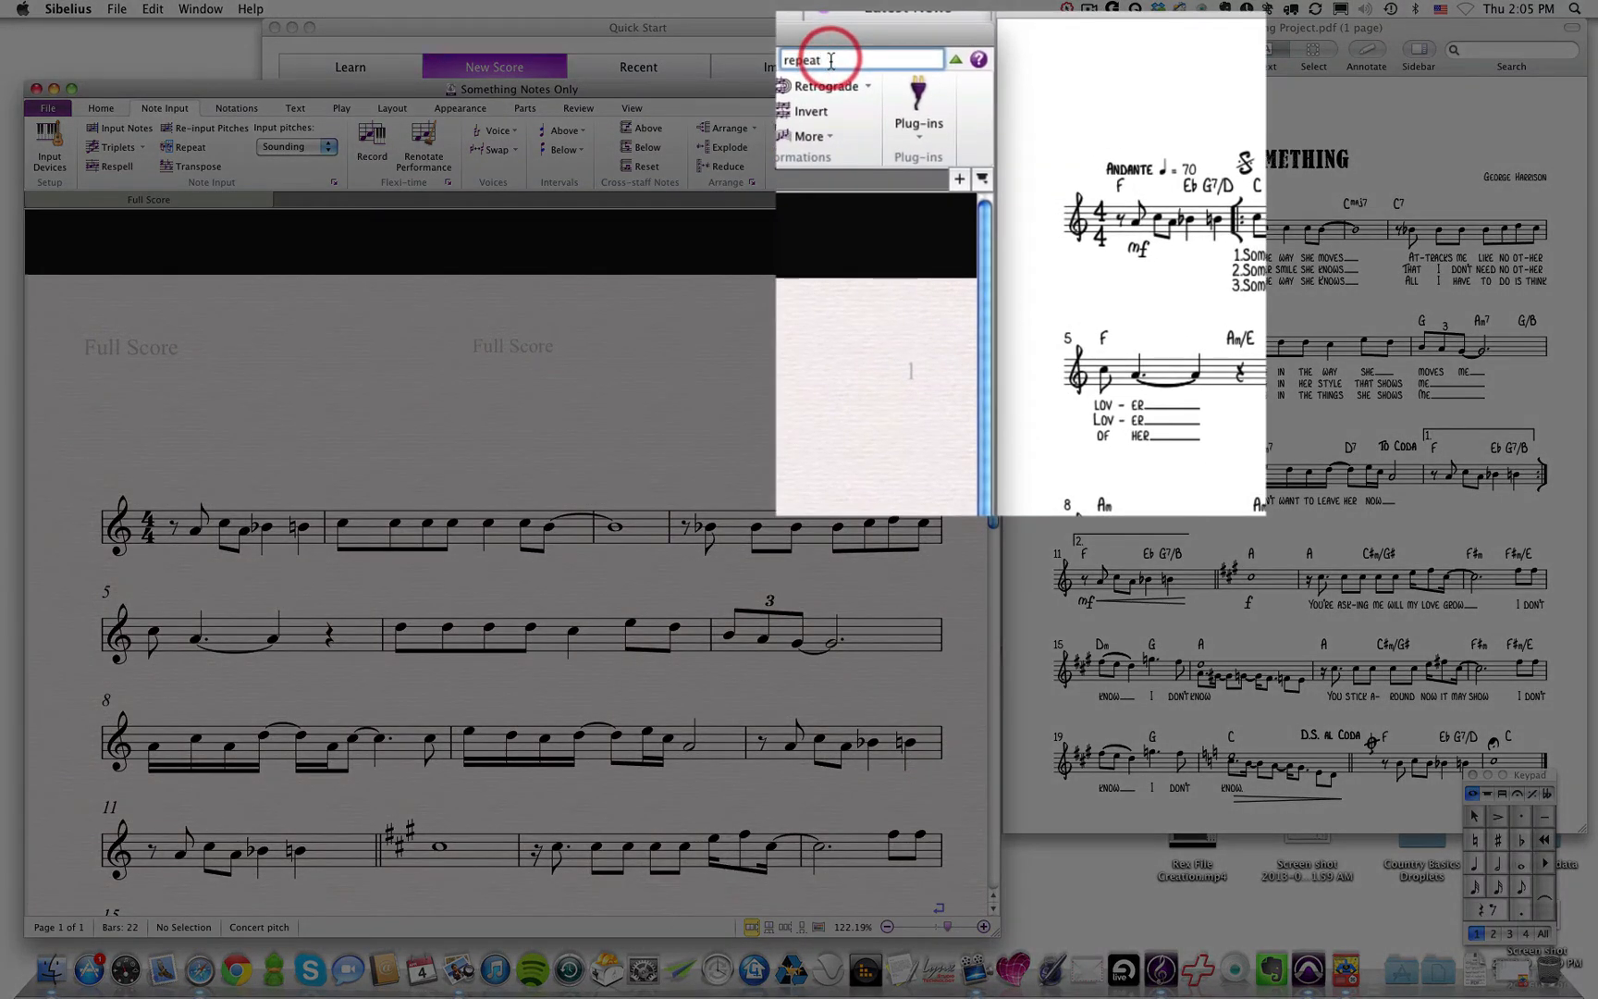
pyautogui.press('Return')
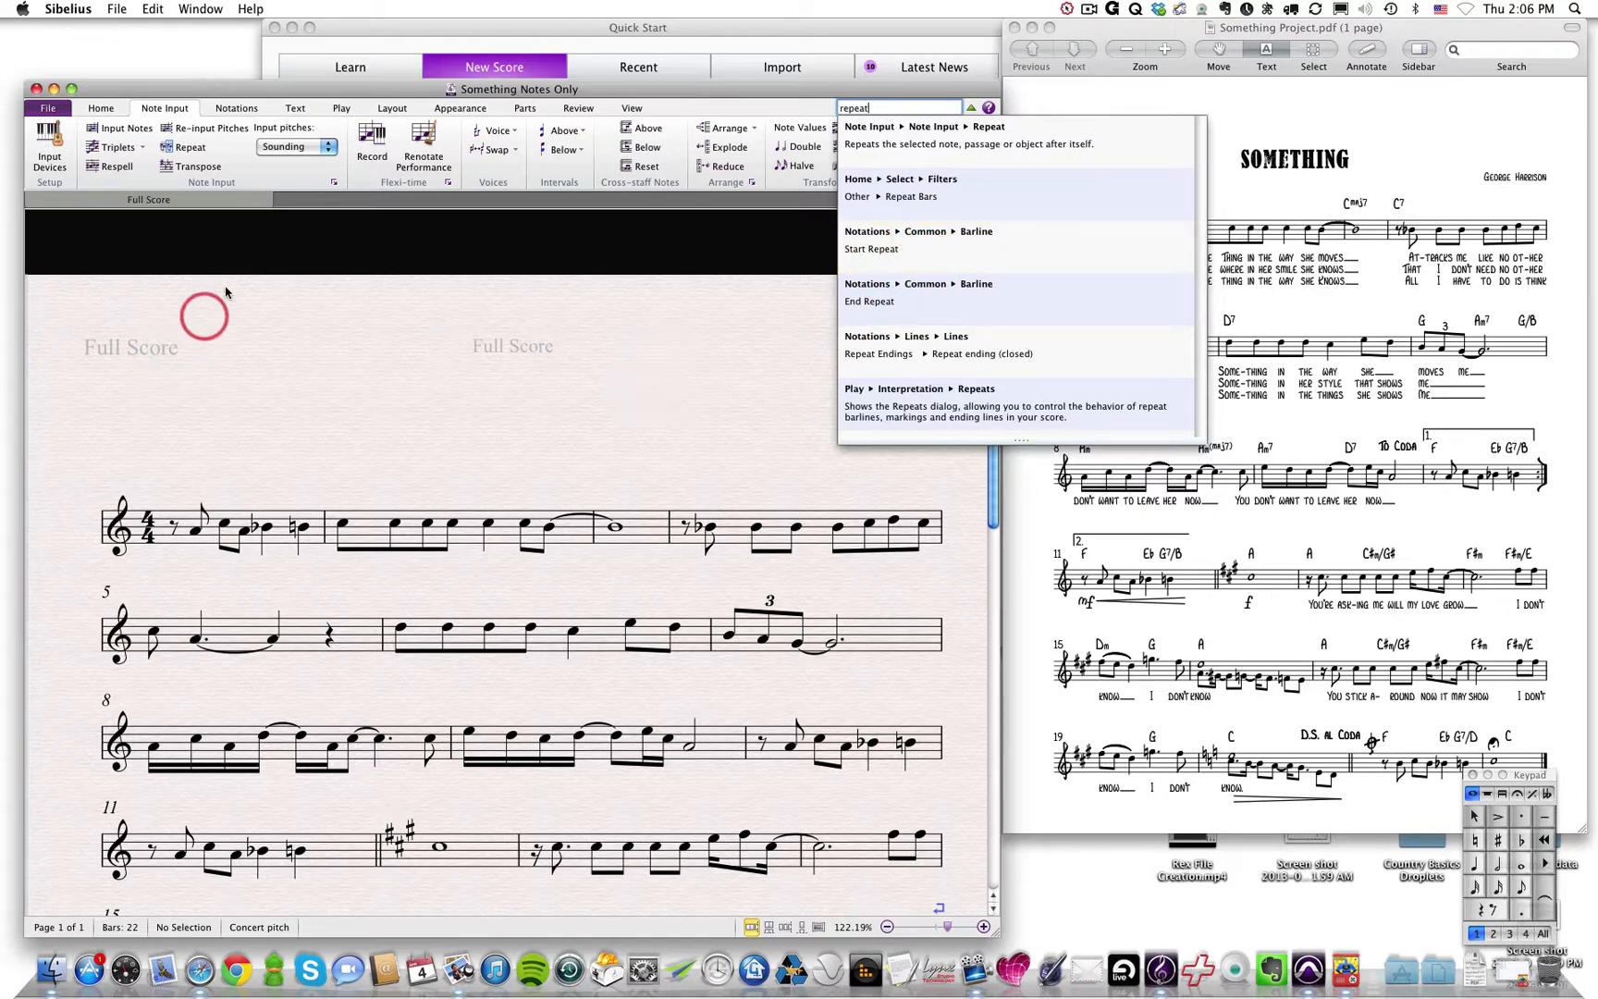
# Step: Try placing a start repeat barline at the beginning of bar 2 with nothing preselected, and undo it
pyautogui.click(237, 108)
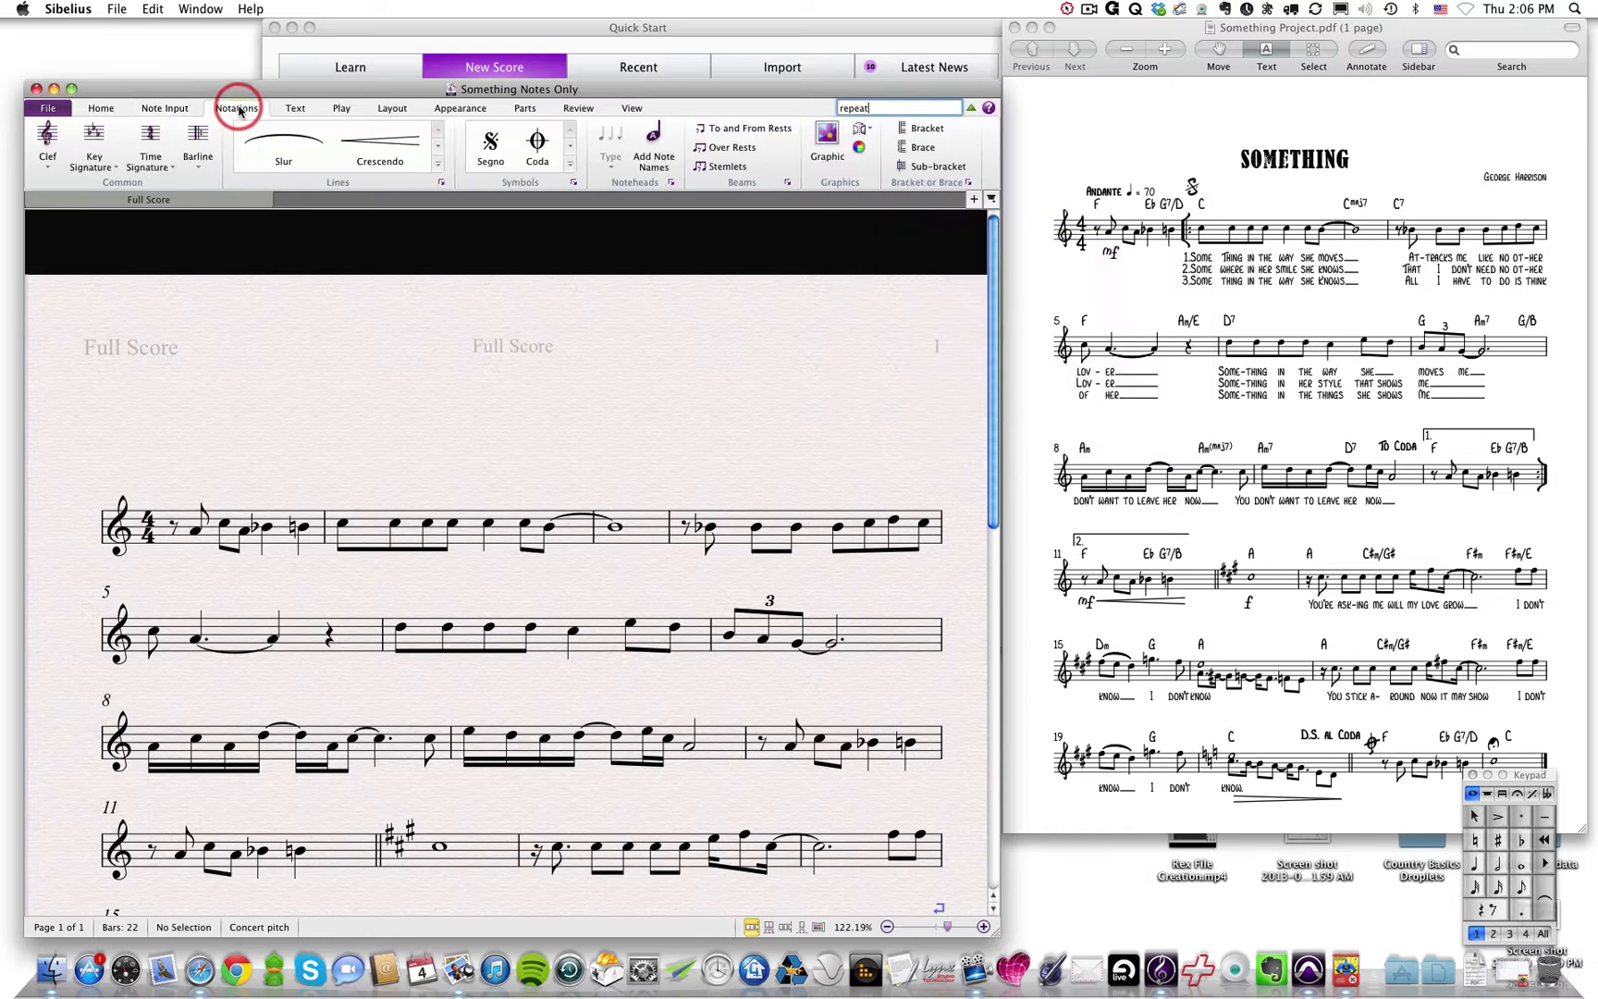
pyautogui.click(199, 165)
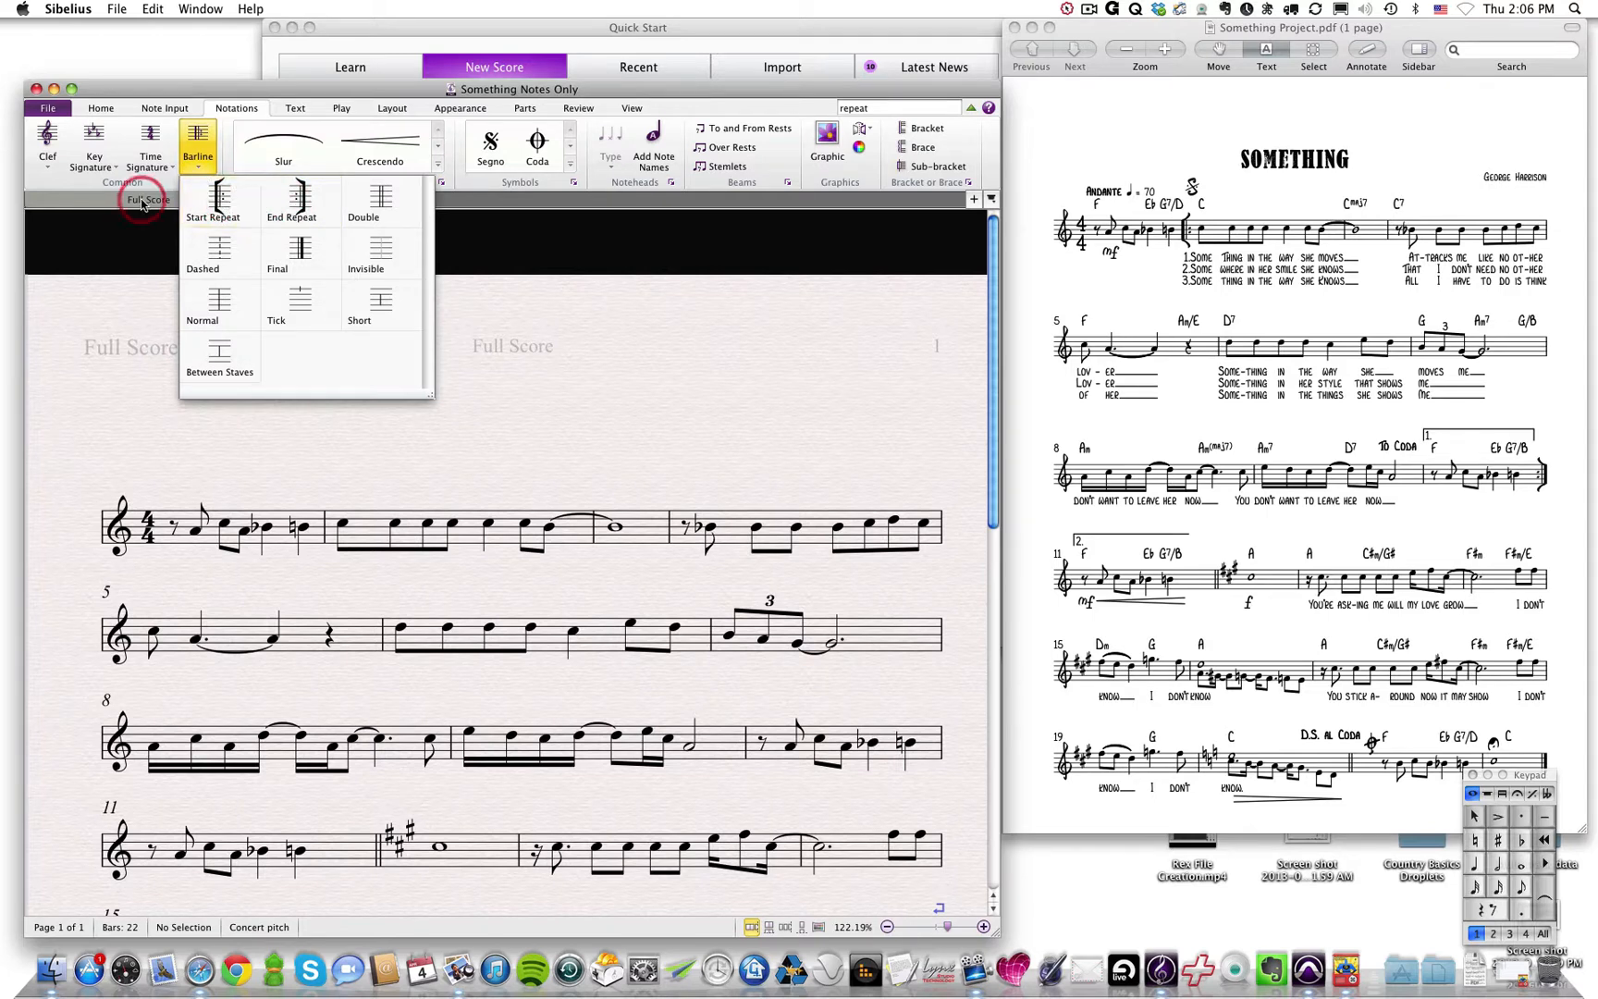
pyautogui.click(219, 199)
pyautogui.click(328, 526)
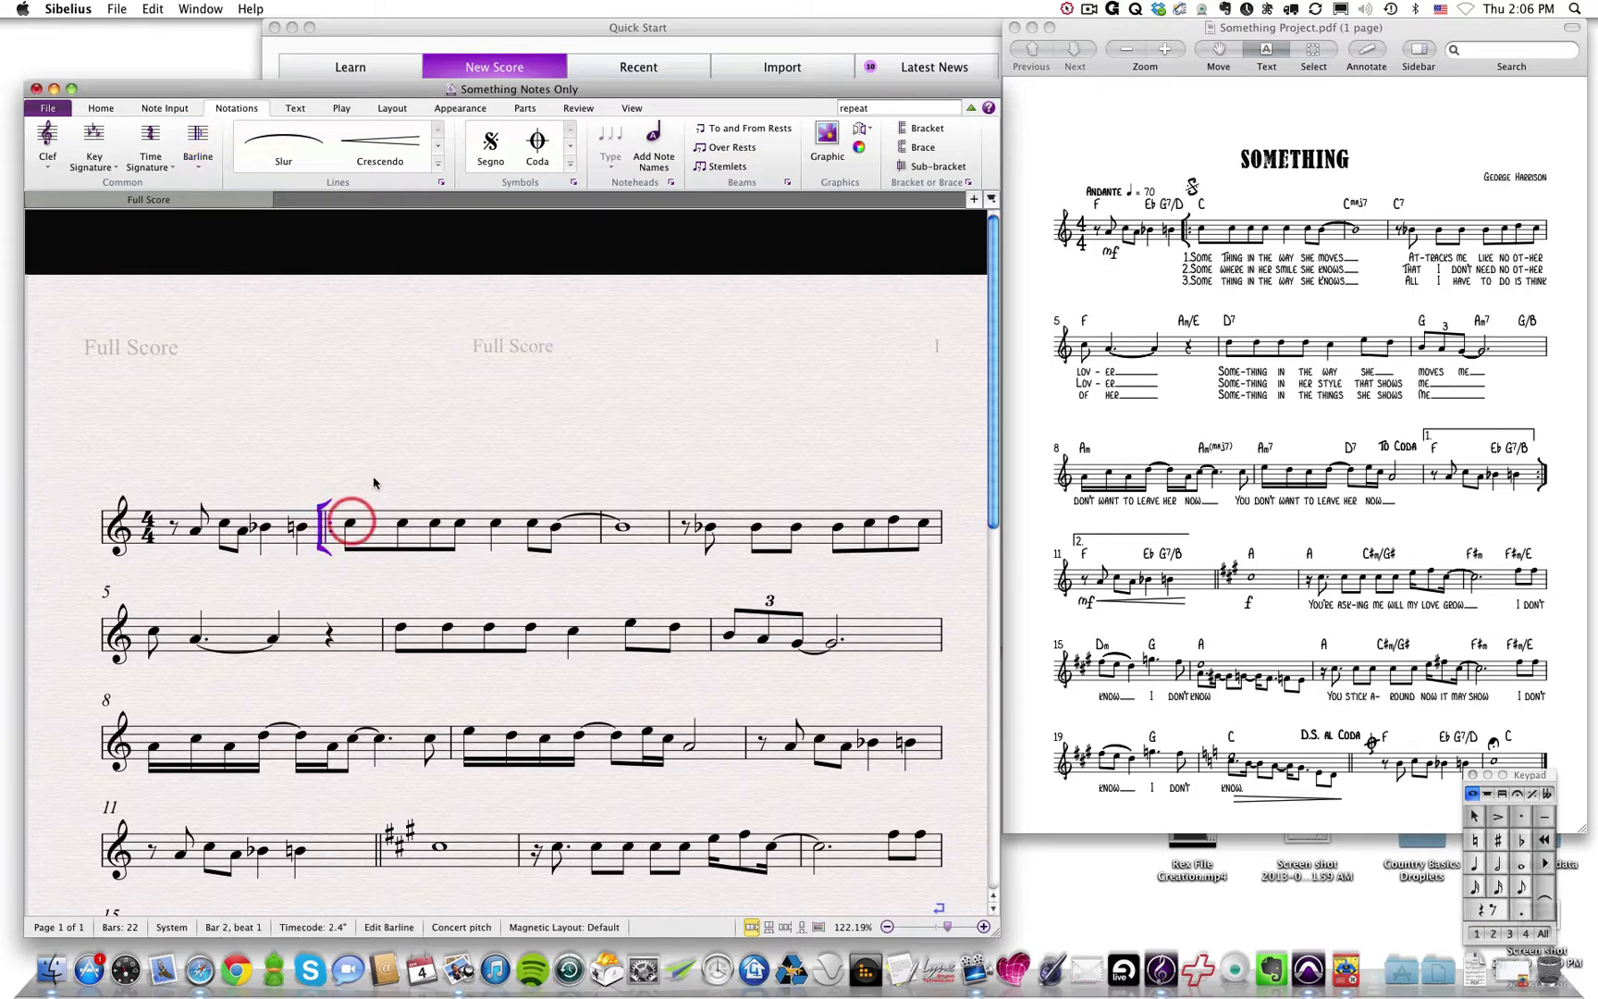
pyautogui.click(382, 377)
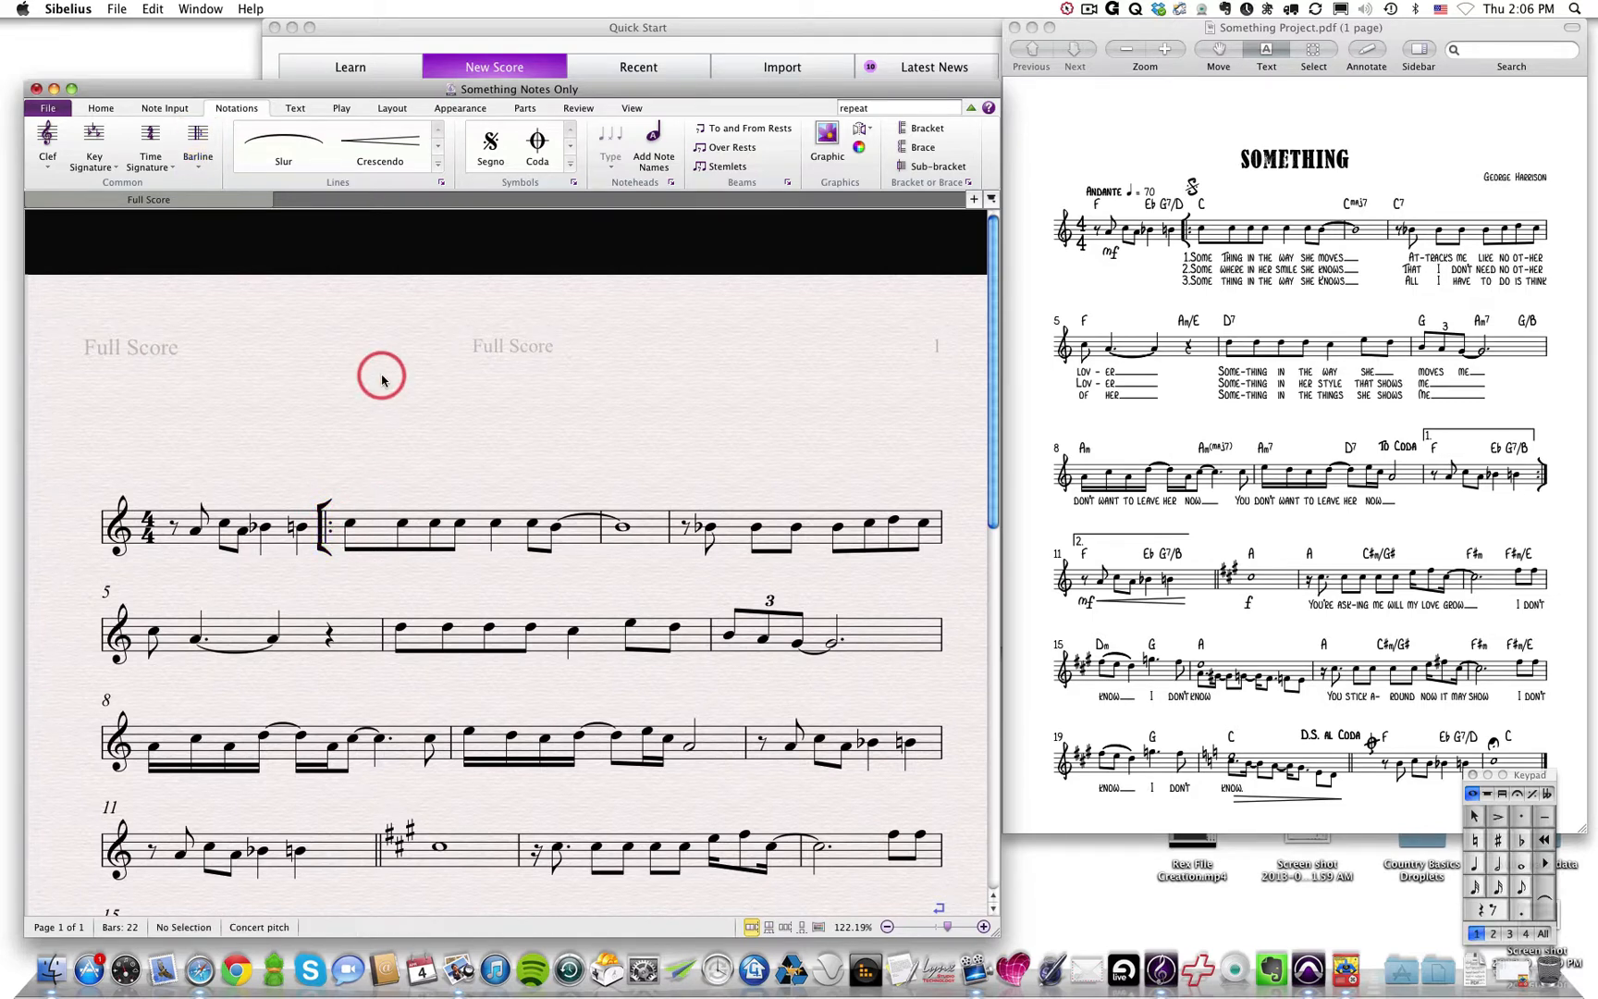
pyautogui.press('super+z')
pyautogui.press('super+z')
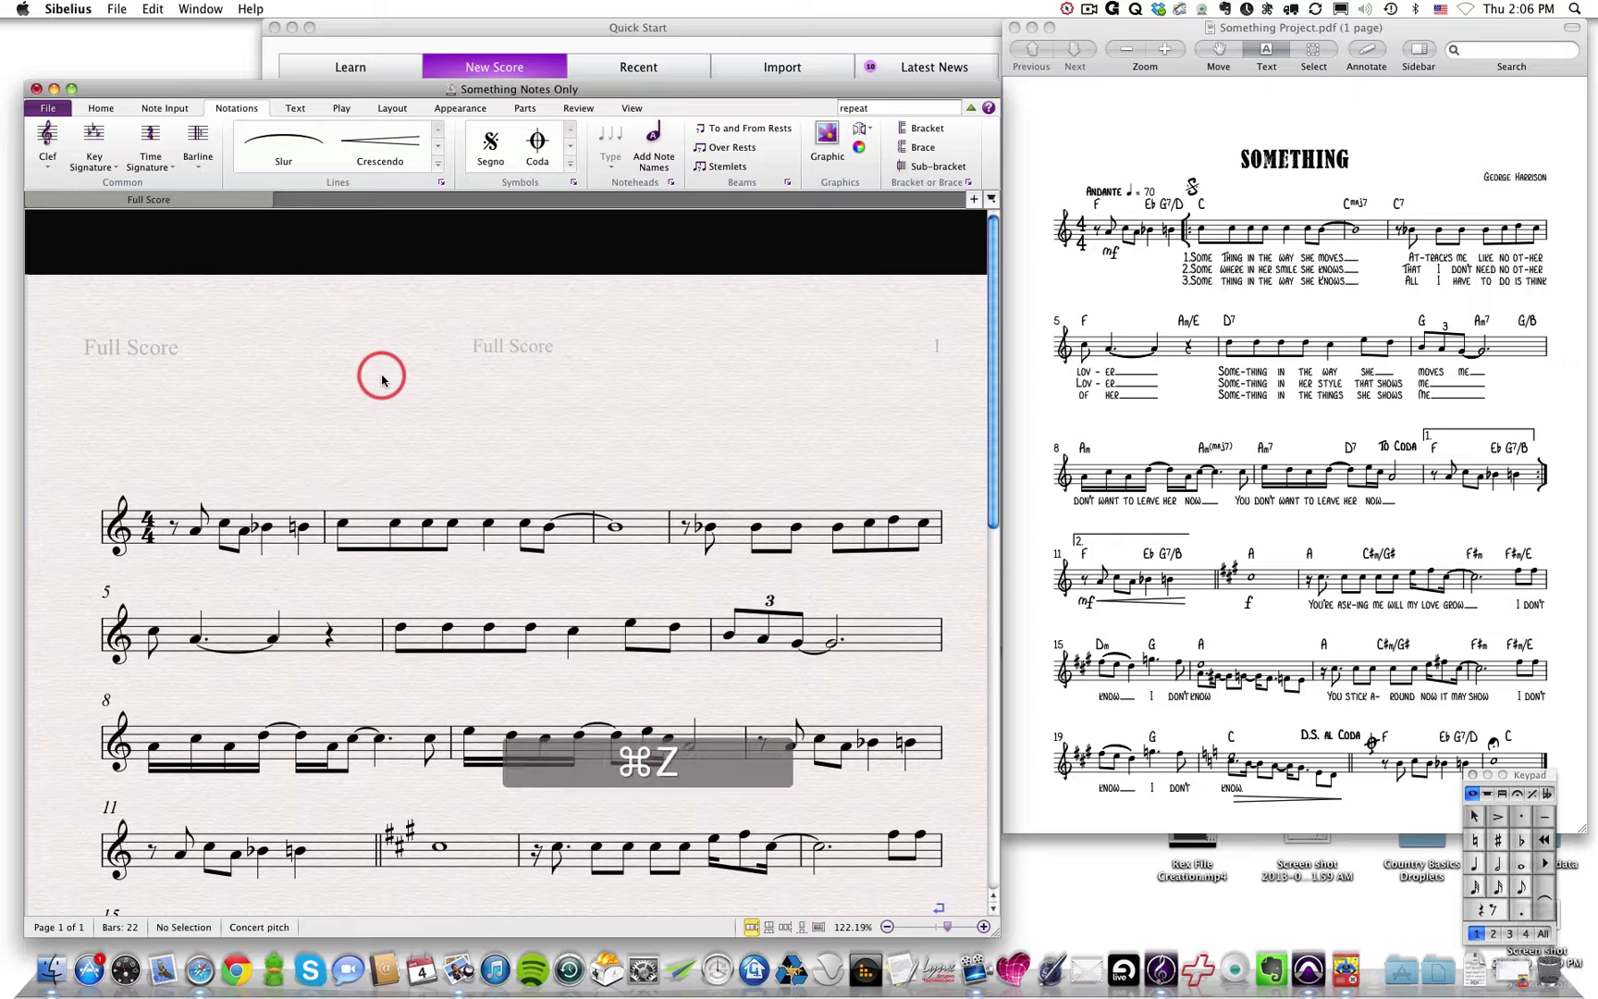
# Step: Change the barline between bars 1 and 2 to a start repeat and save the score
pyautogui.click(321, 528)
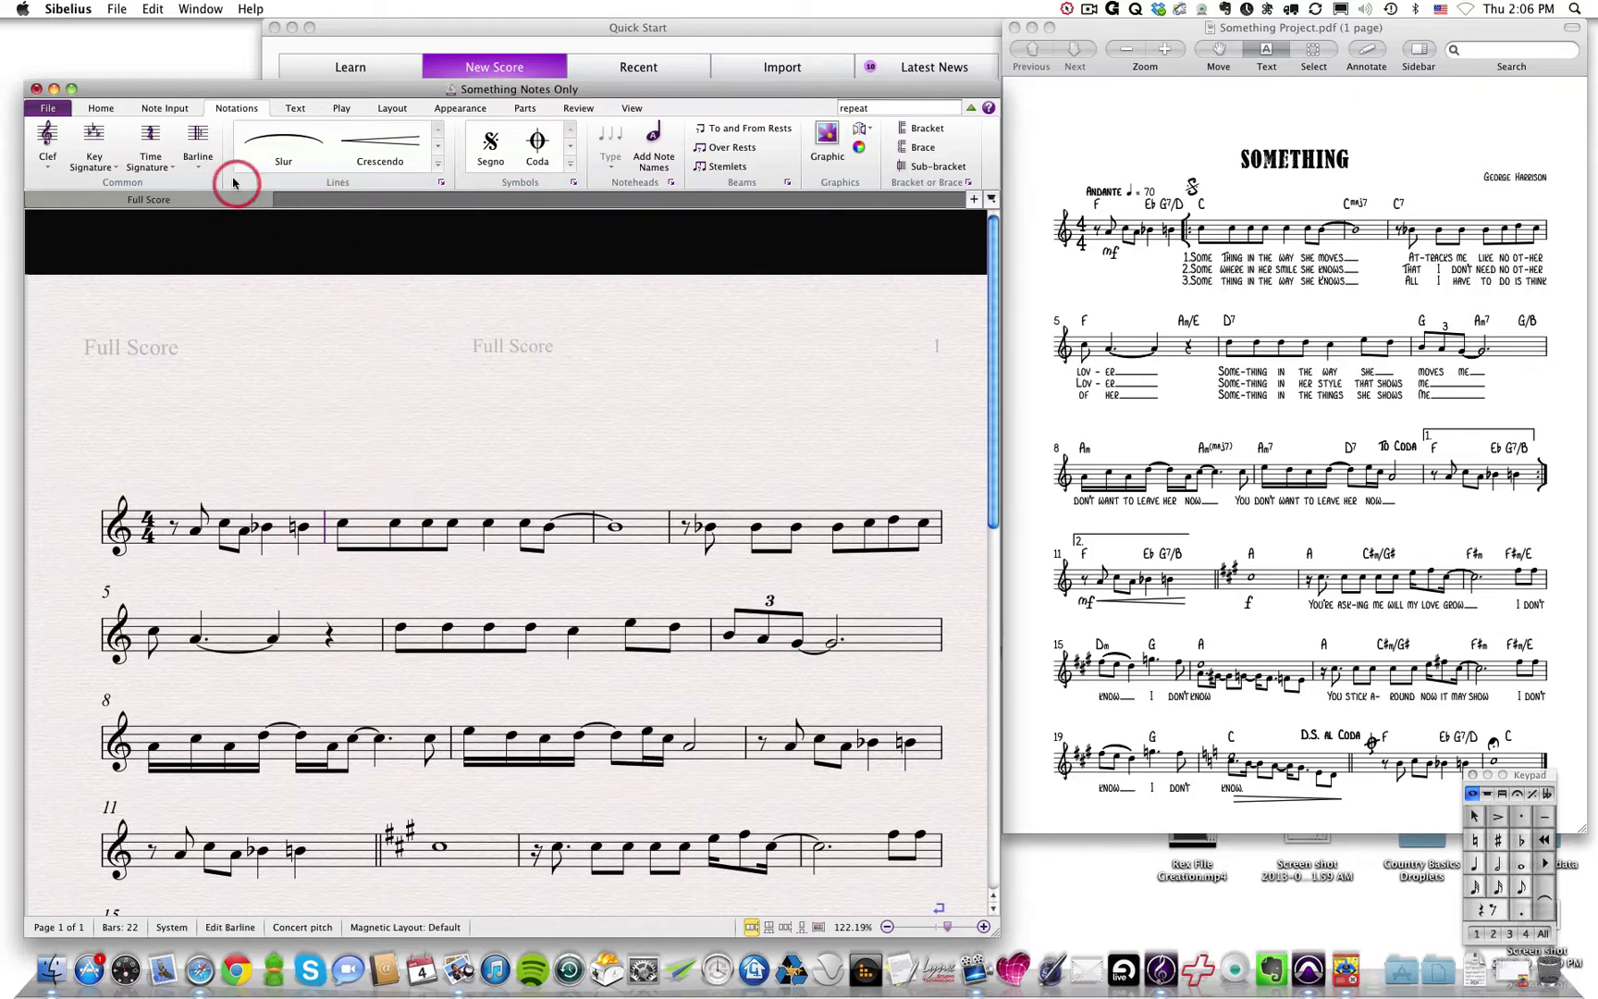
pyautogui.click(196, 146)
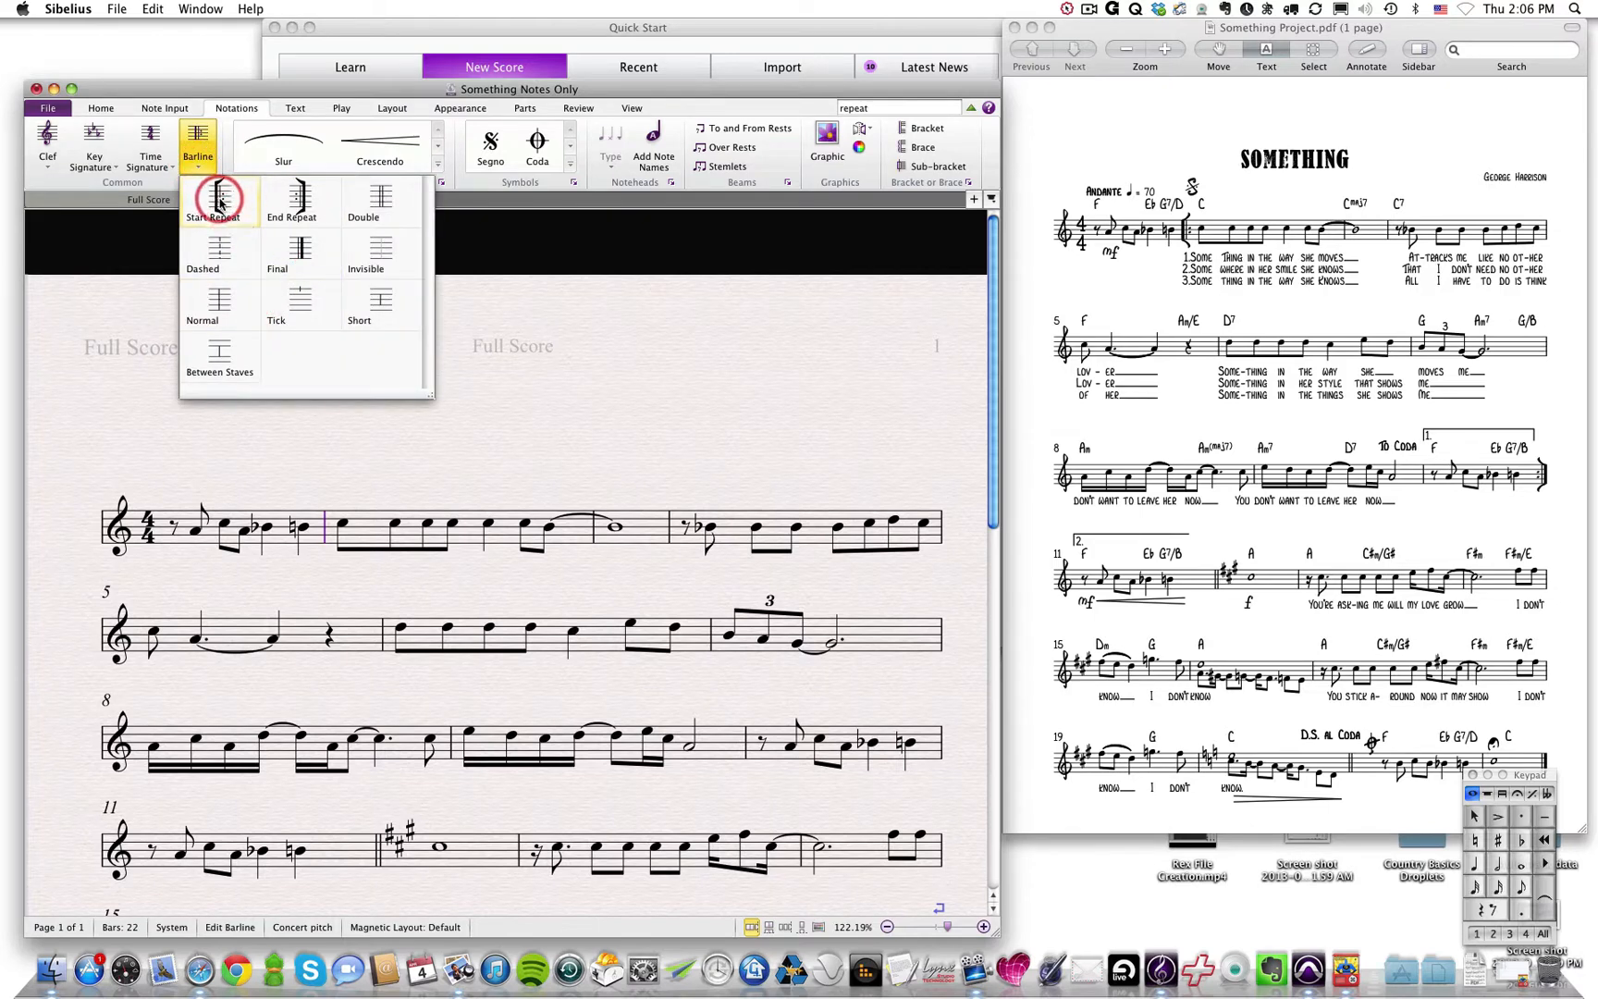
pyautogui.click(220, 203)
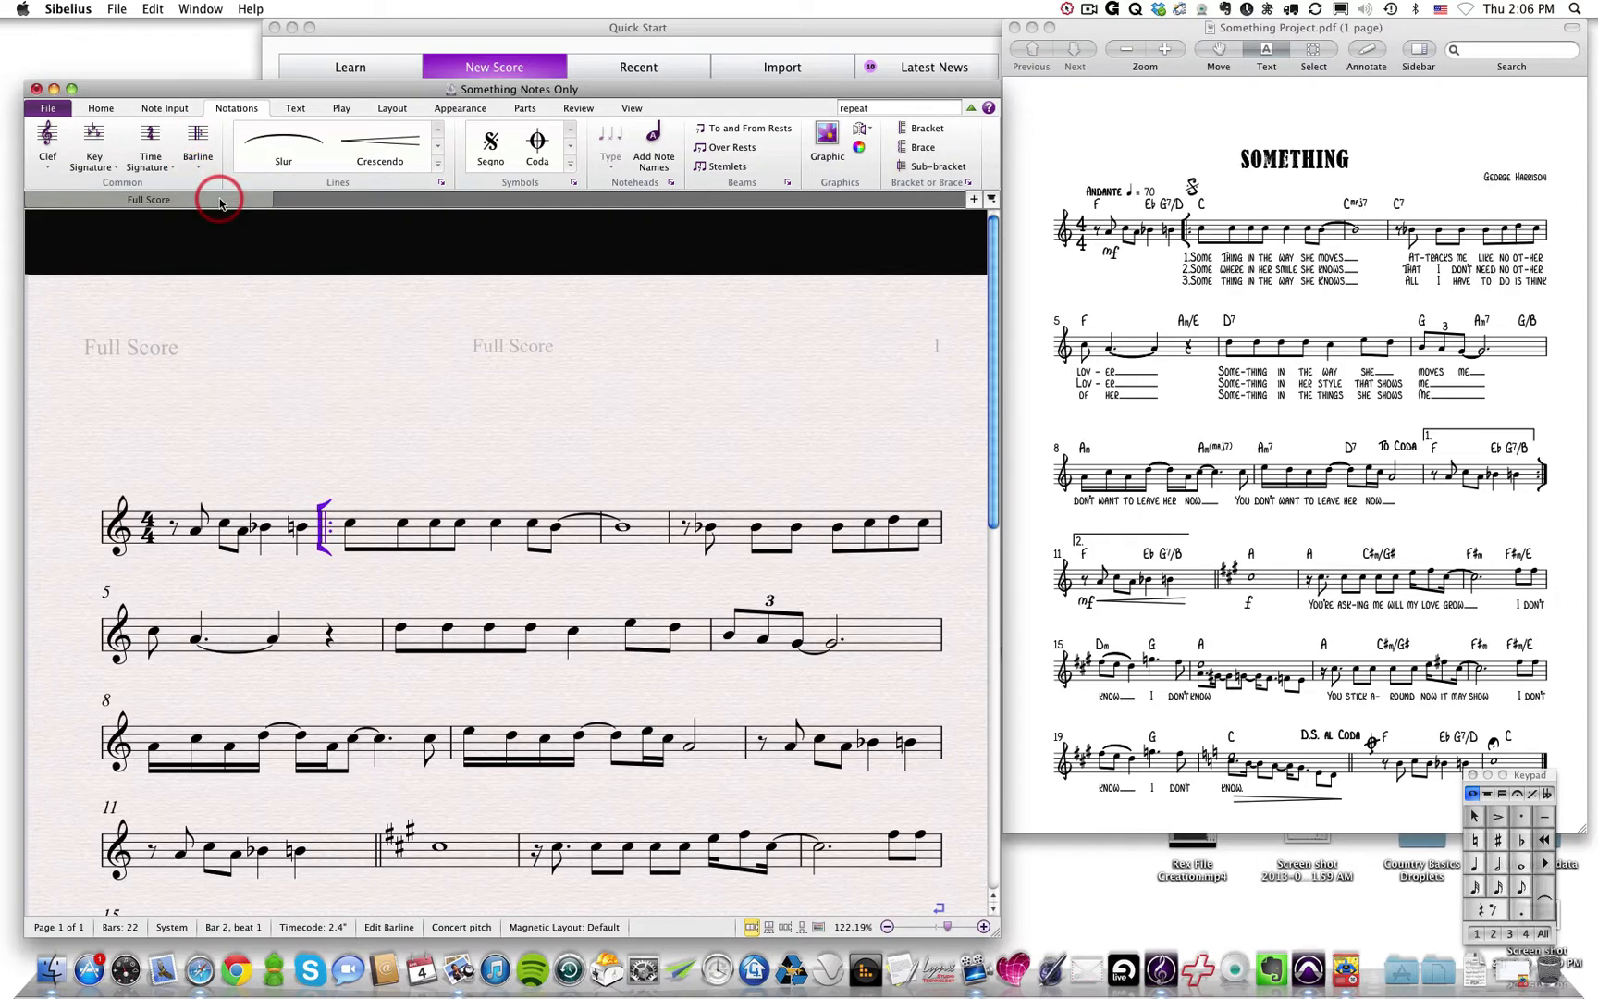
pyautogui.click(405, 412)
pyautogui.press('super+s')
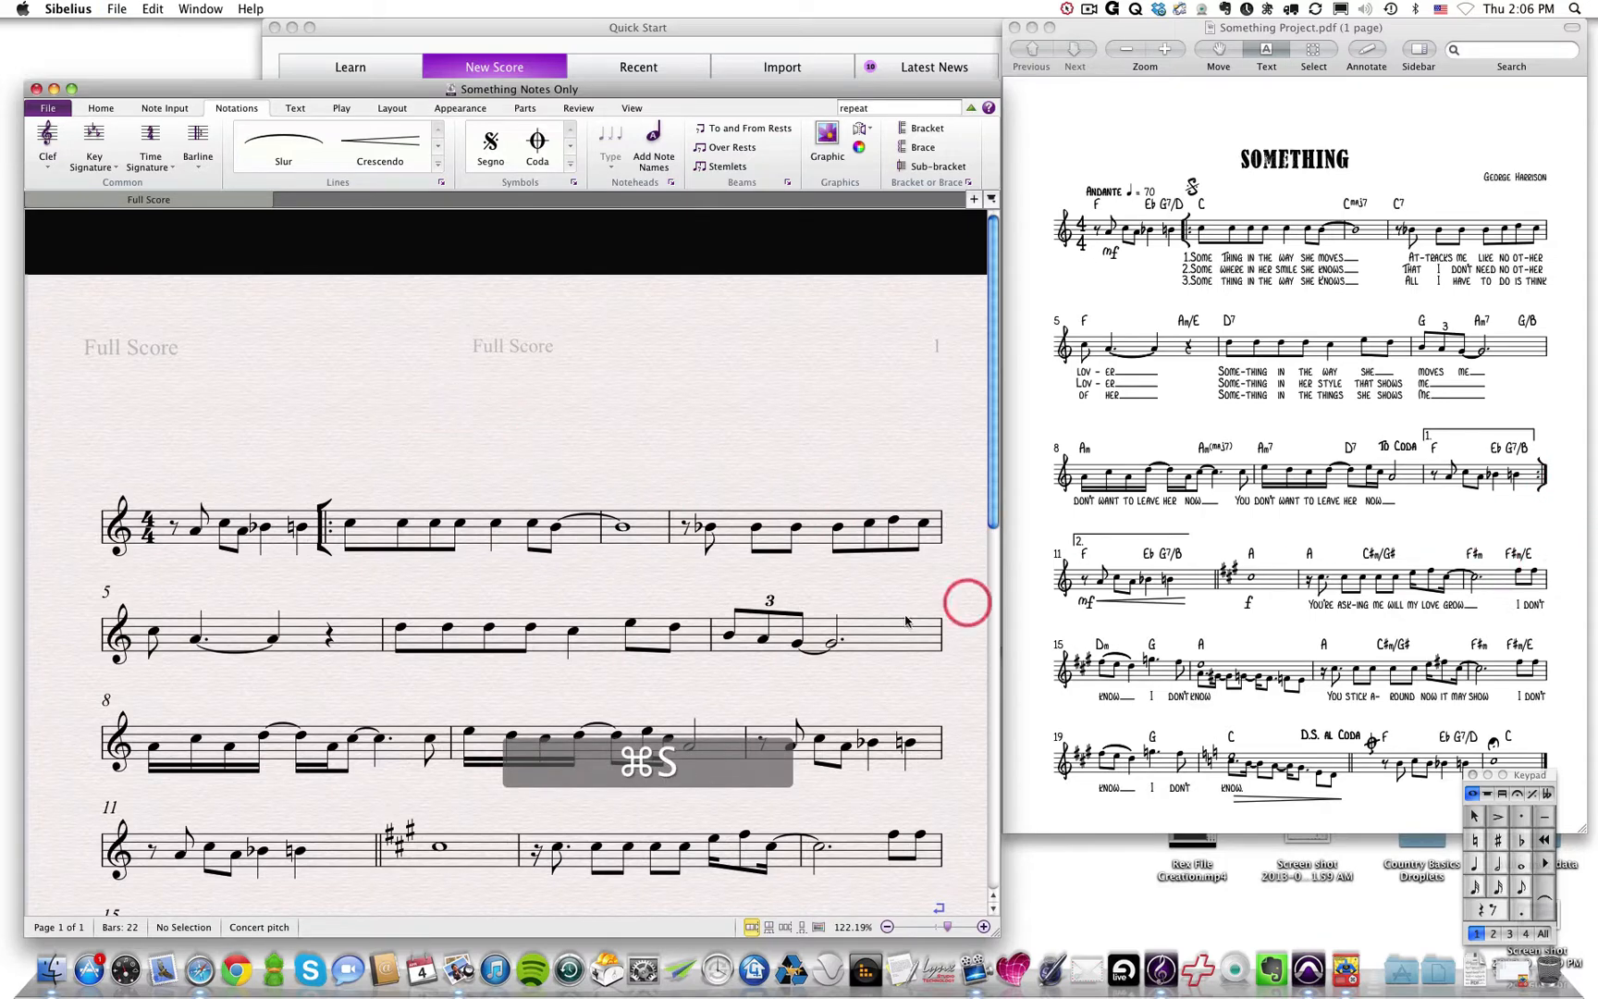
# Step: Change the barline at the end of bar 10 to an end repeat and save the score
pyautogui.scroll(-5, 760, 599)
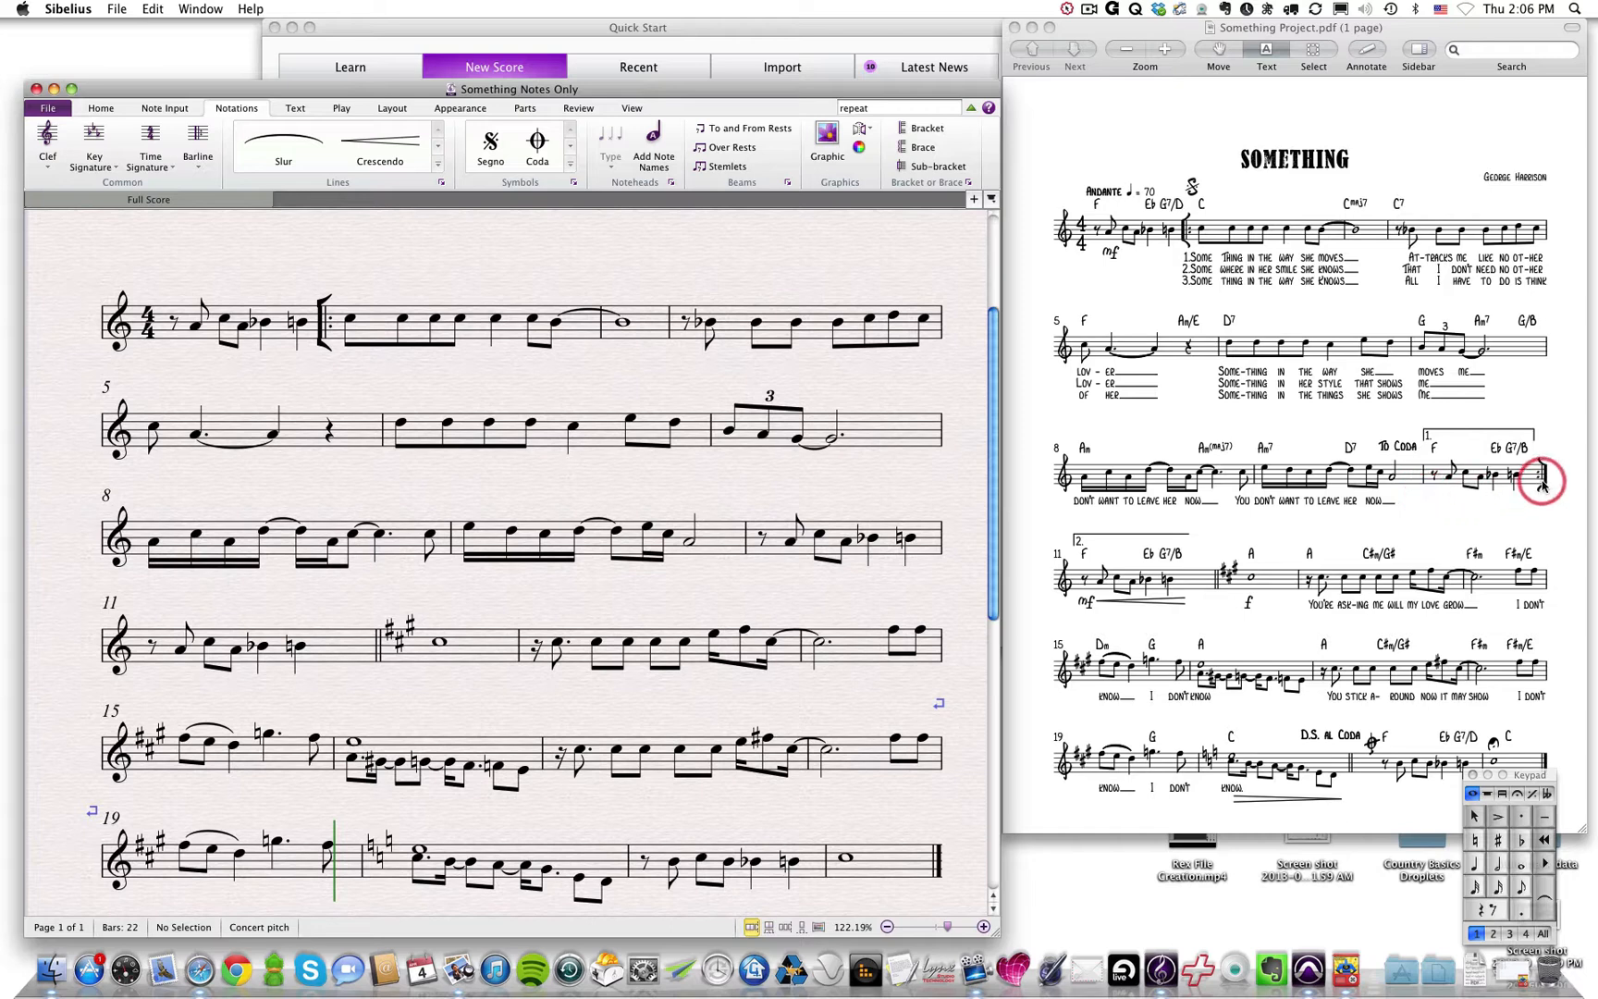
pyautogui.click(941, 541)
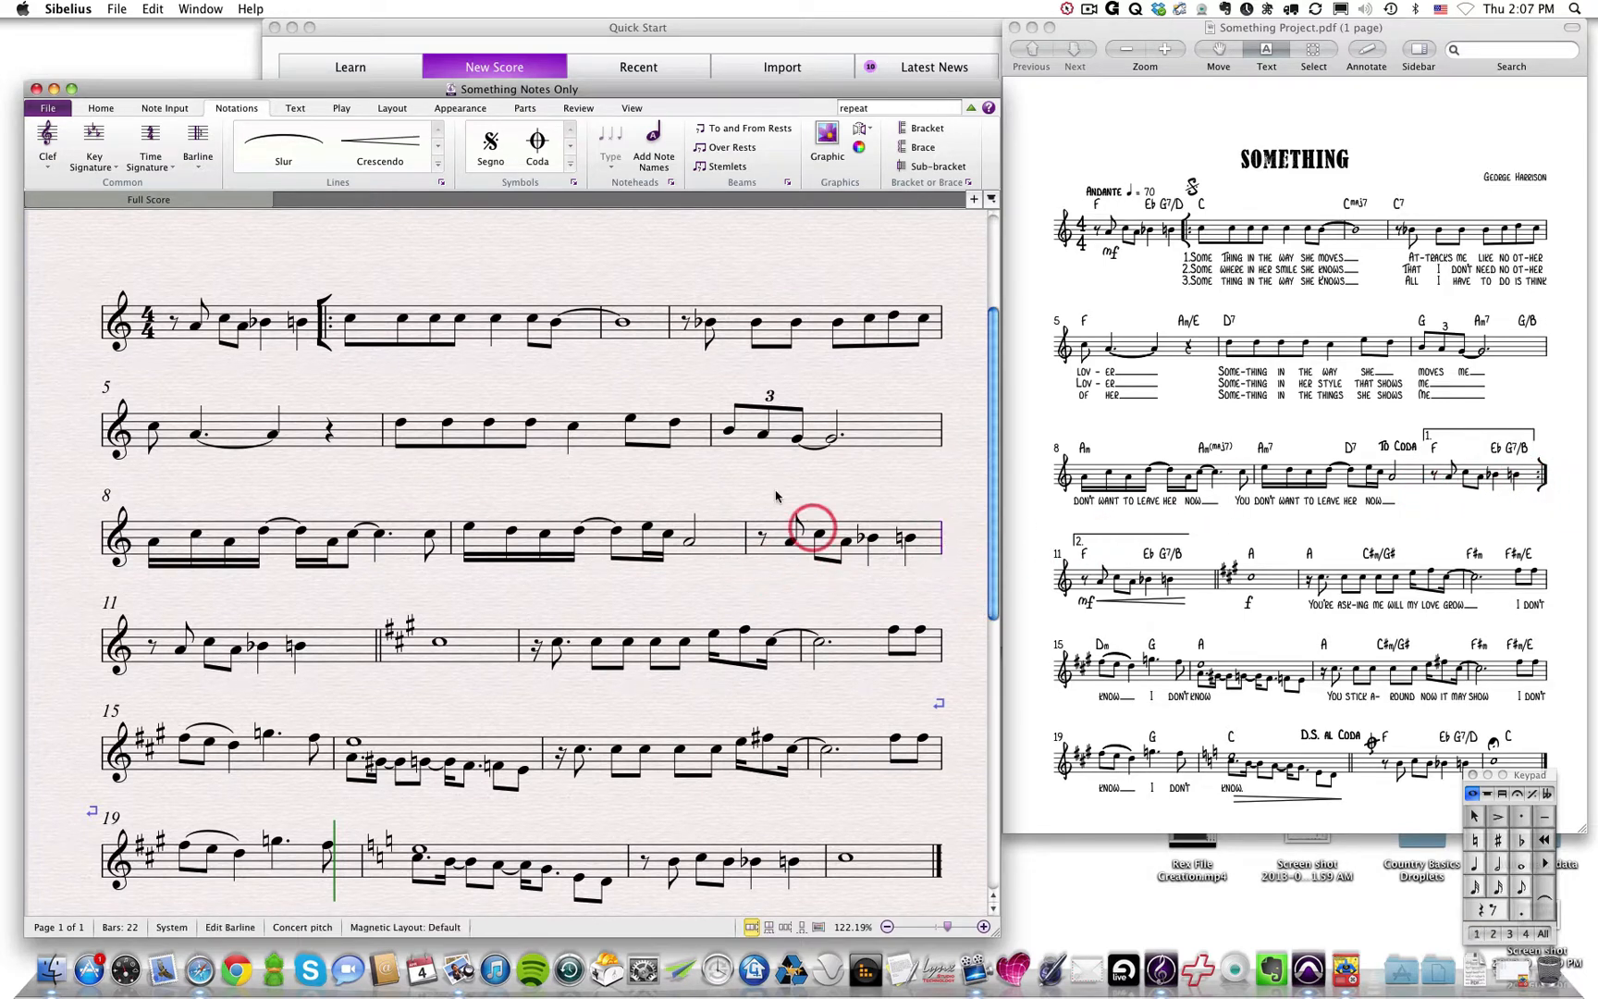
pyautogui.click(197, 140)
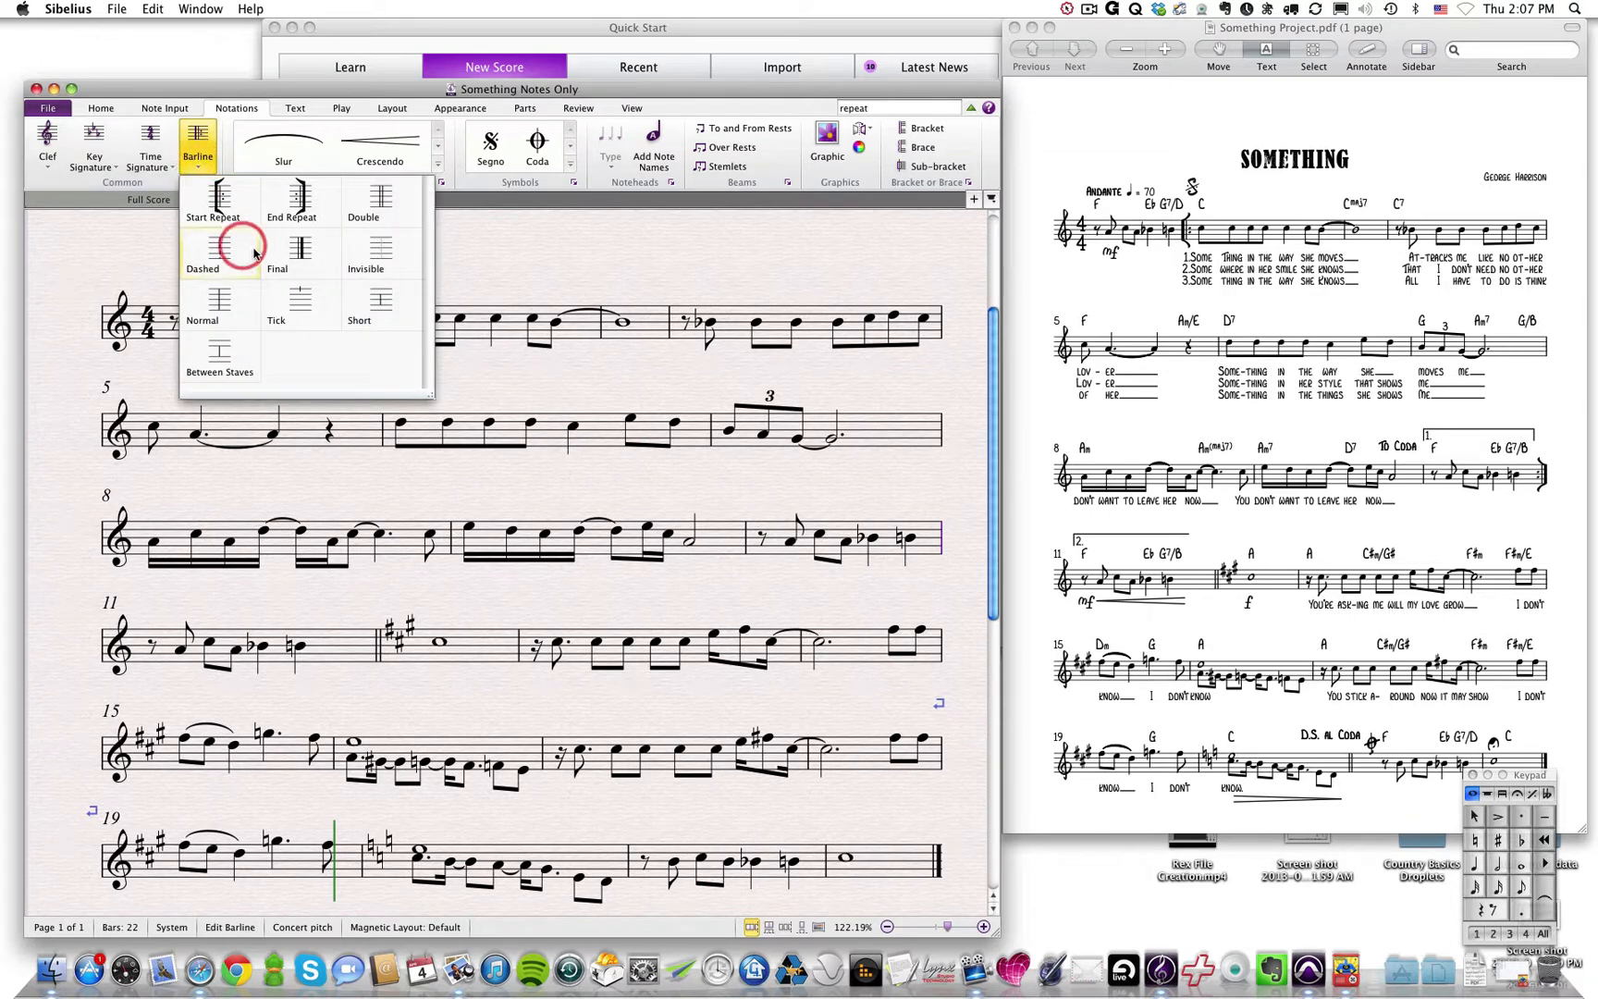
pyautogui.click(297, 205)
pyautogui.click(902, 392)
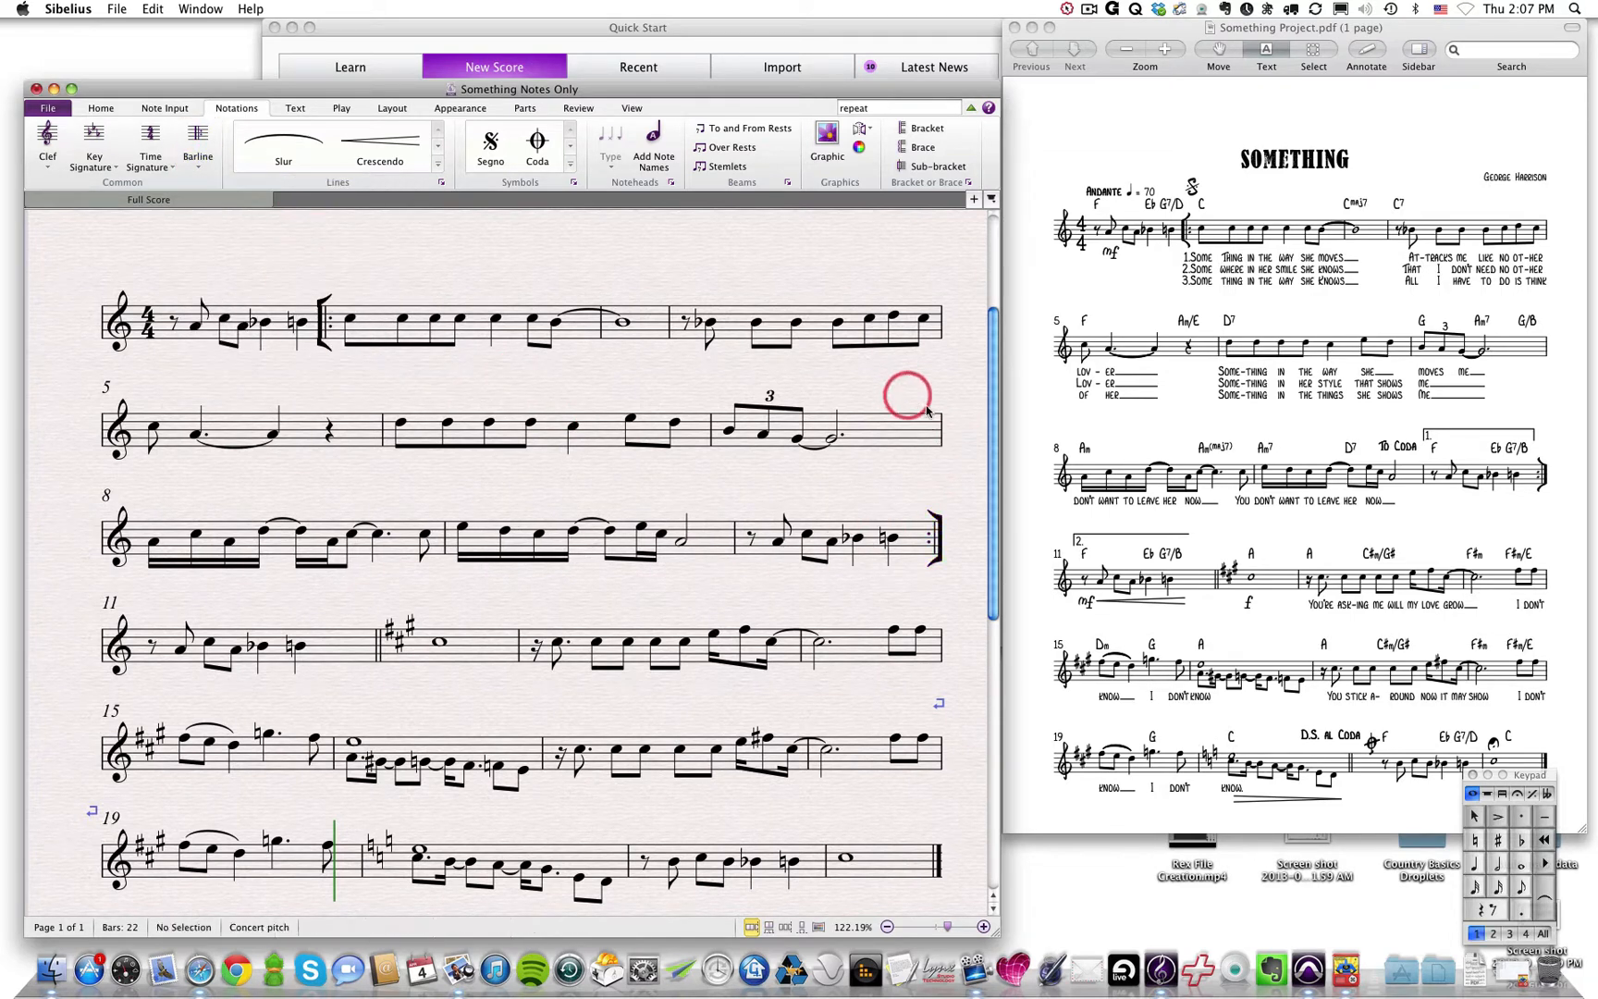
pyautogui.press('super+s')
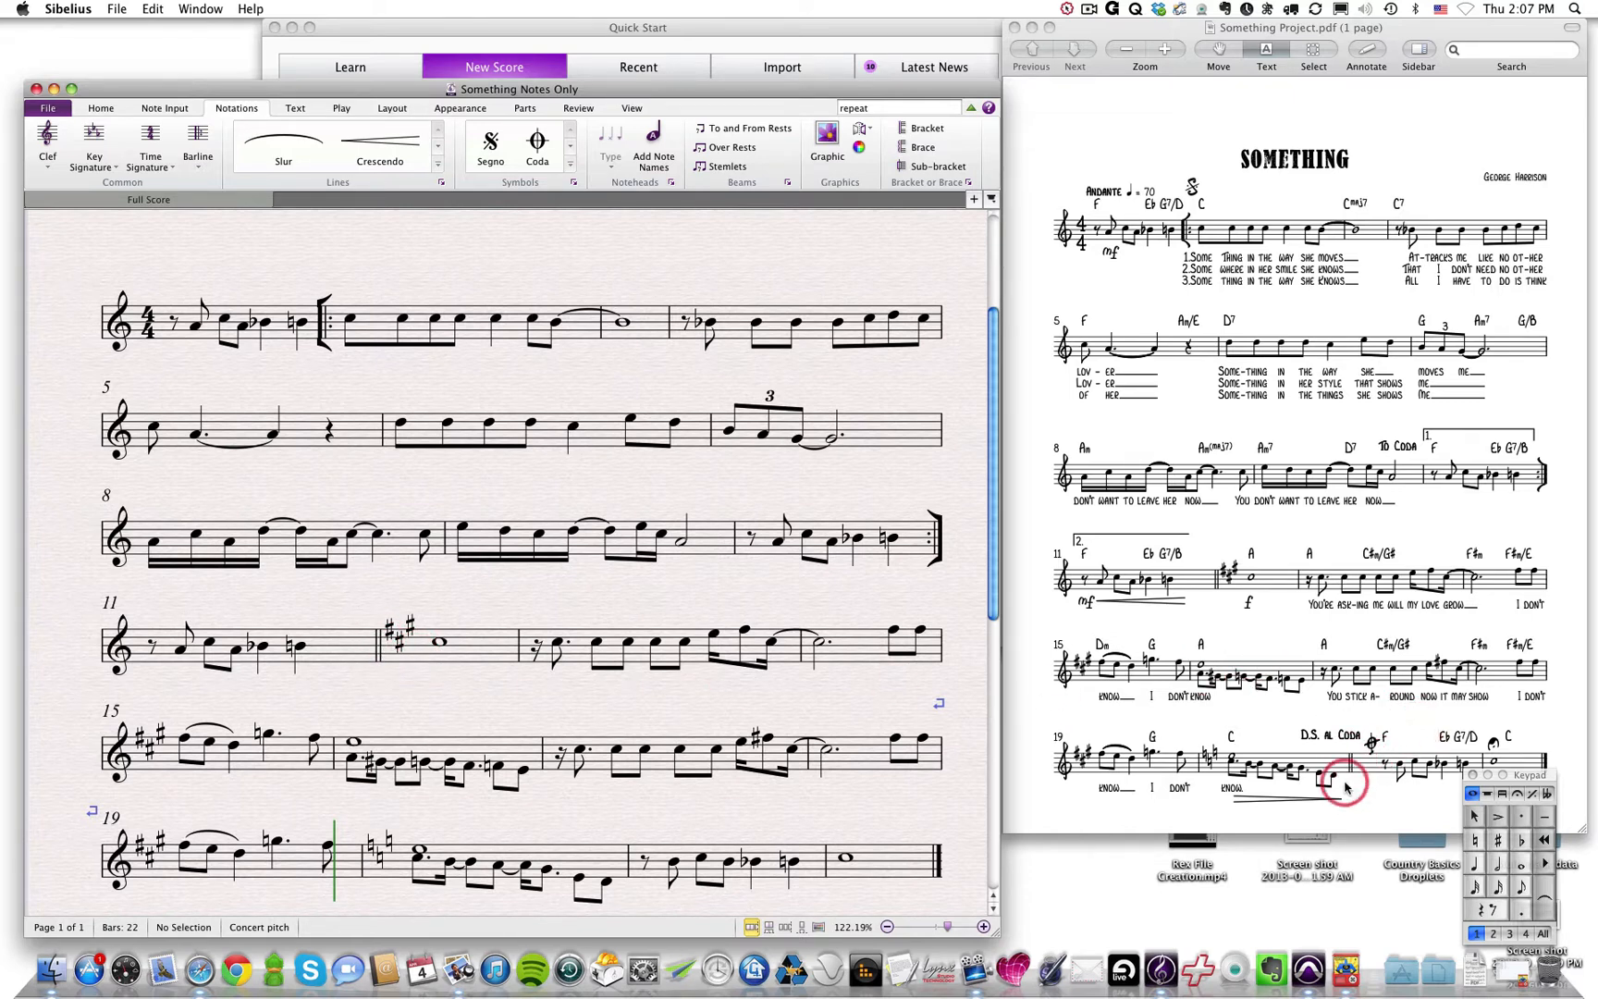
# Step: Change the barline at the end of bar 20 to a double barline and move the Keypad off the reference score's last system
pyautogui.click(628, 870)
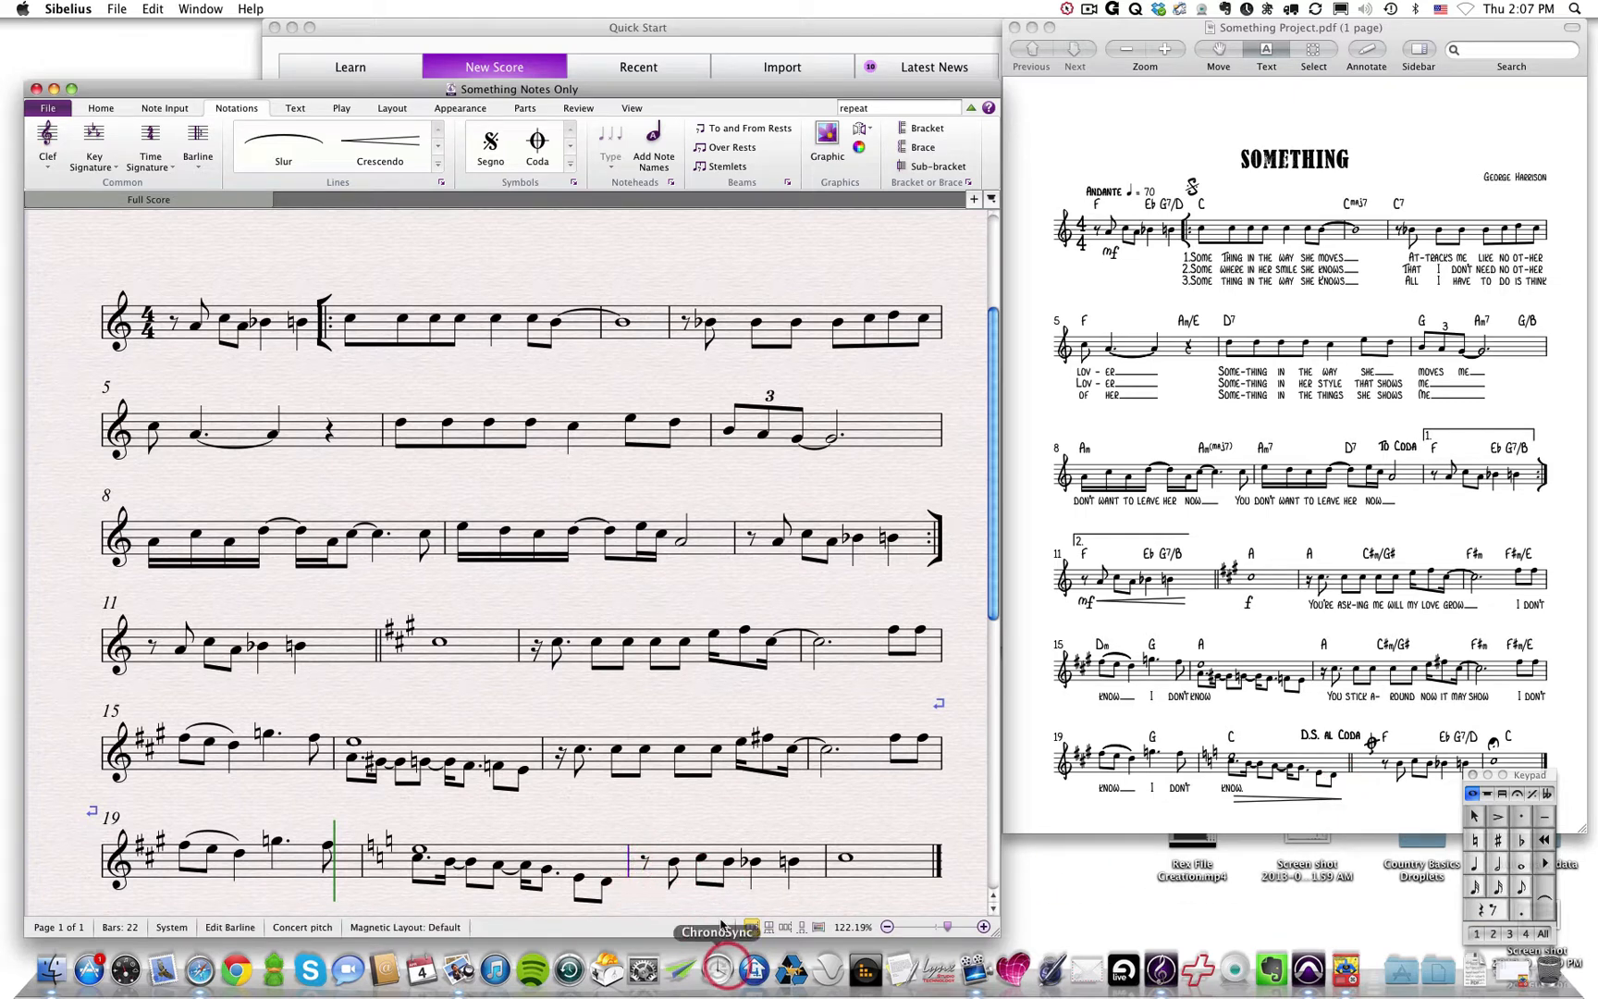
pyautogui.click(198, 144)
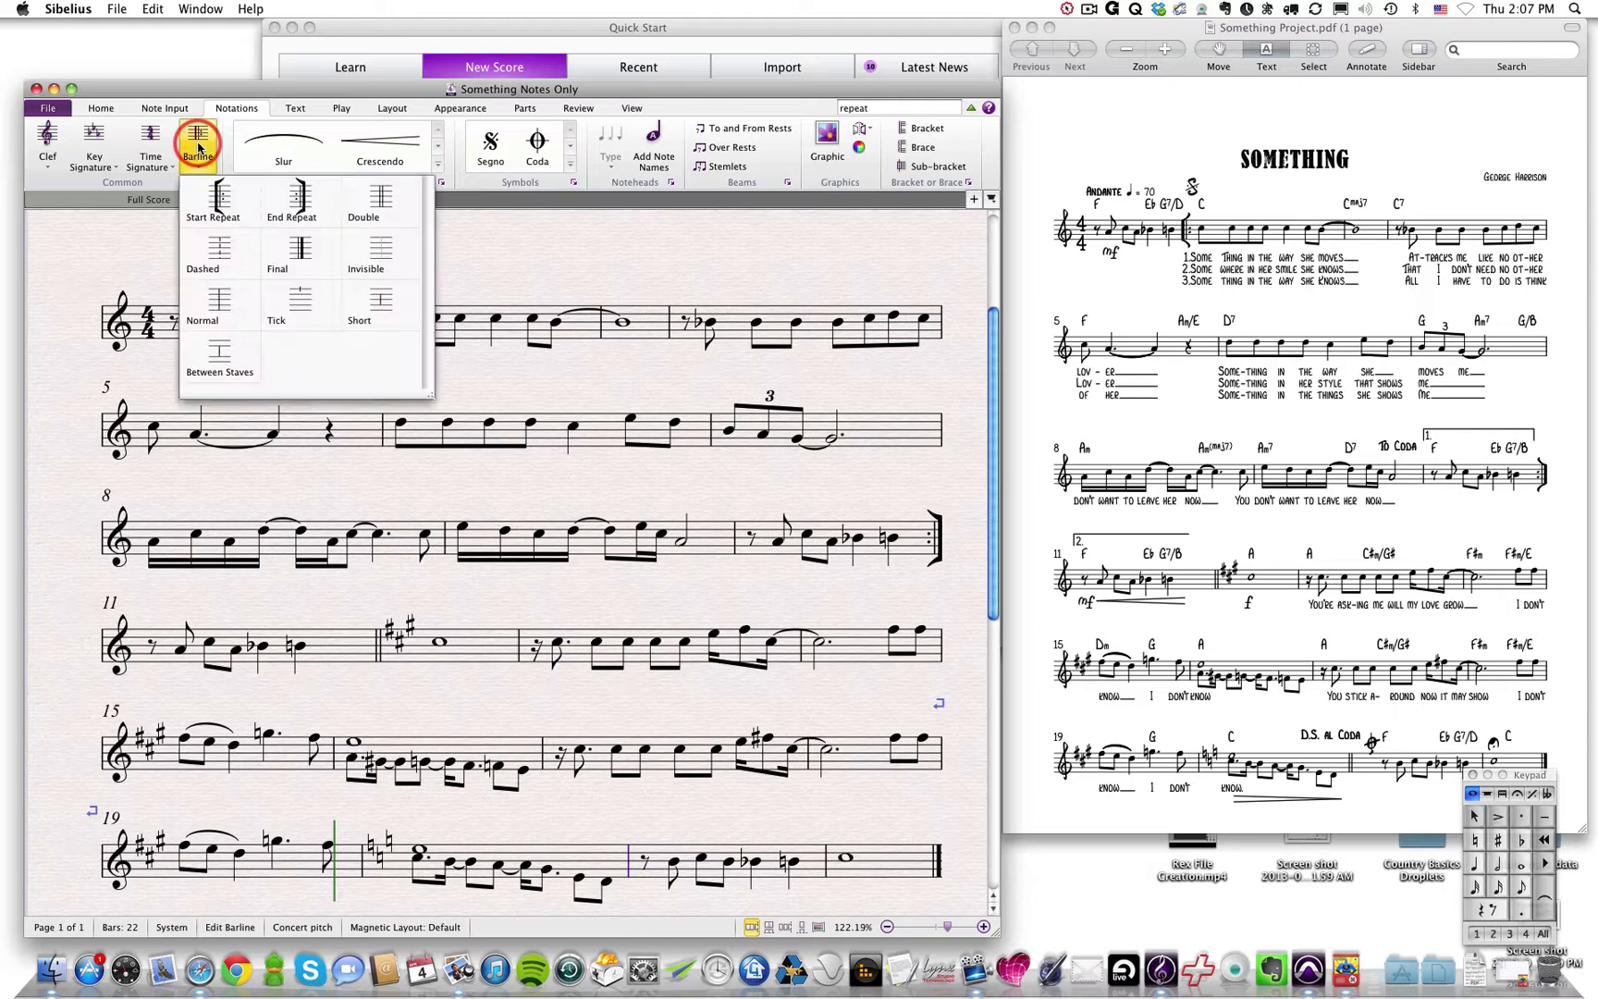
pyautogui.click(382, 198)
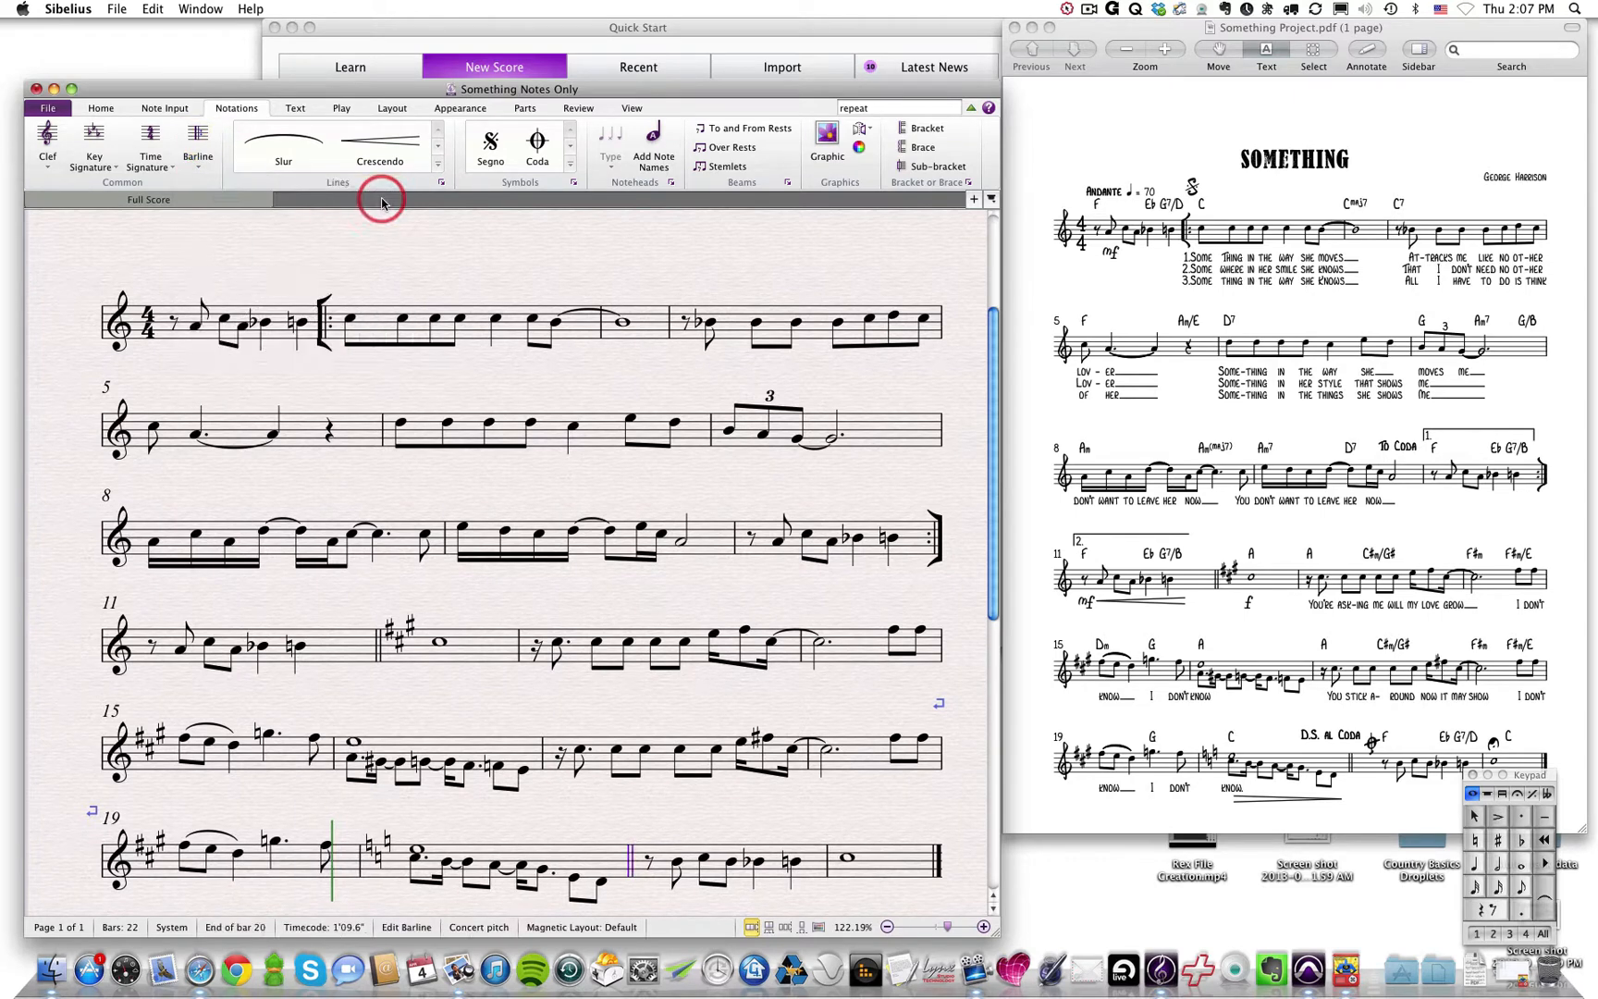
pyautogui.click(623, 359)
pyautogui.moveTo(1534, 773); pyautogui.dragTo(1535, 799)
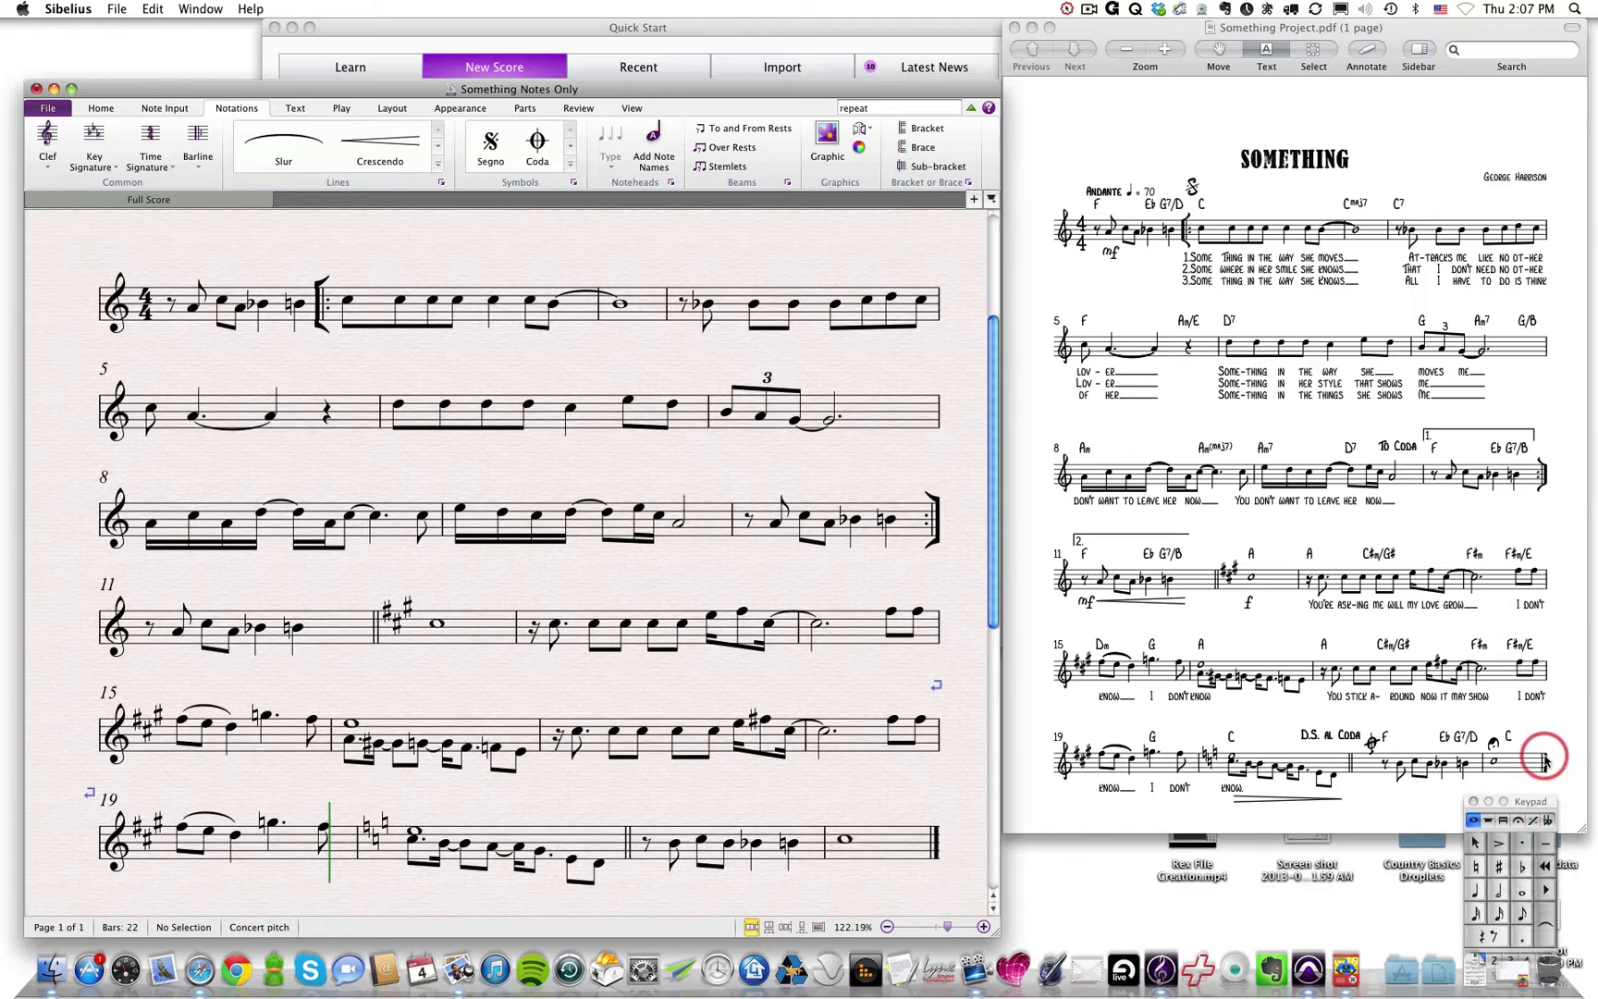
# Step: Change the closing barline at the end of bar 22 to a normal barline
pyautogui.click(939, 843)
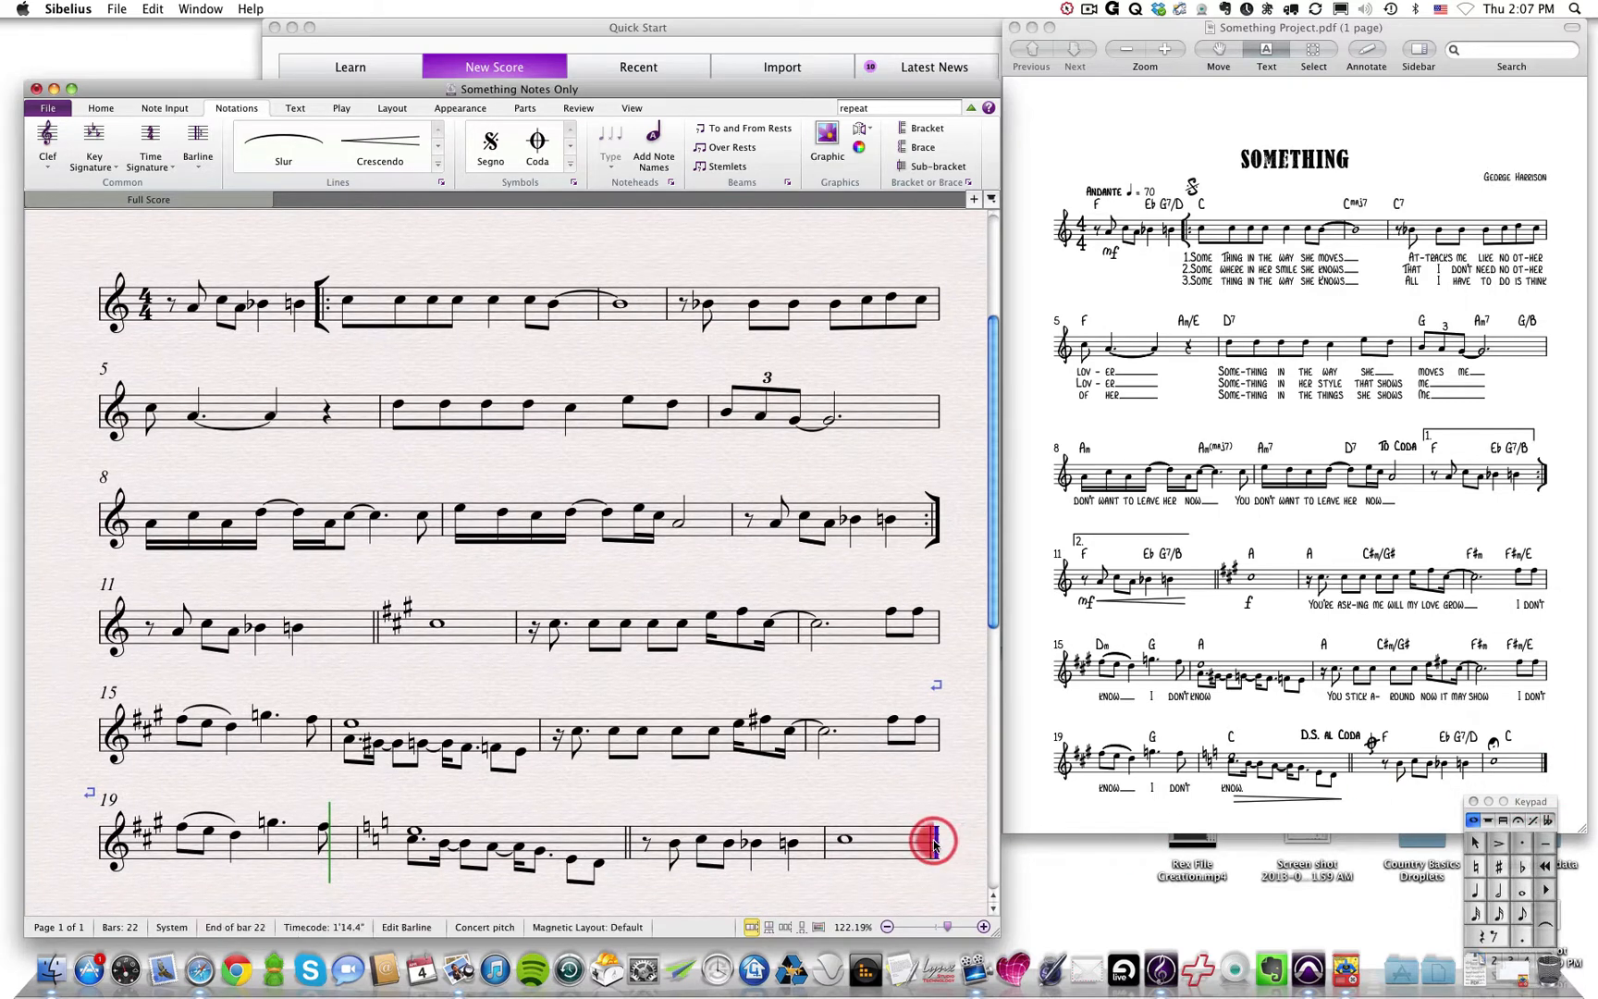
pyautogui.click(196, 169)
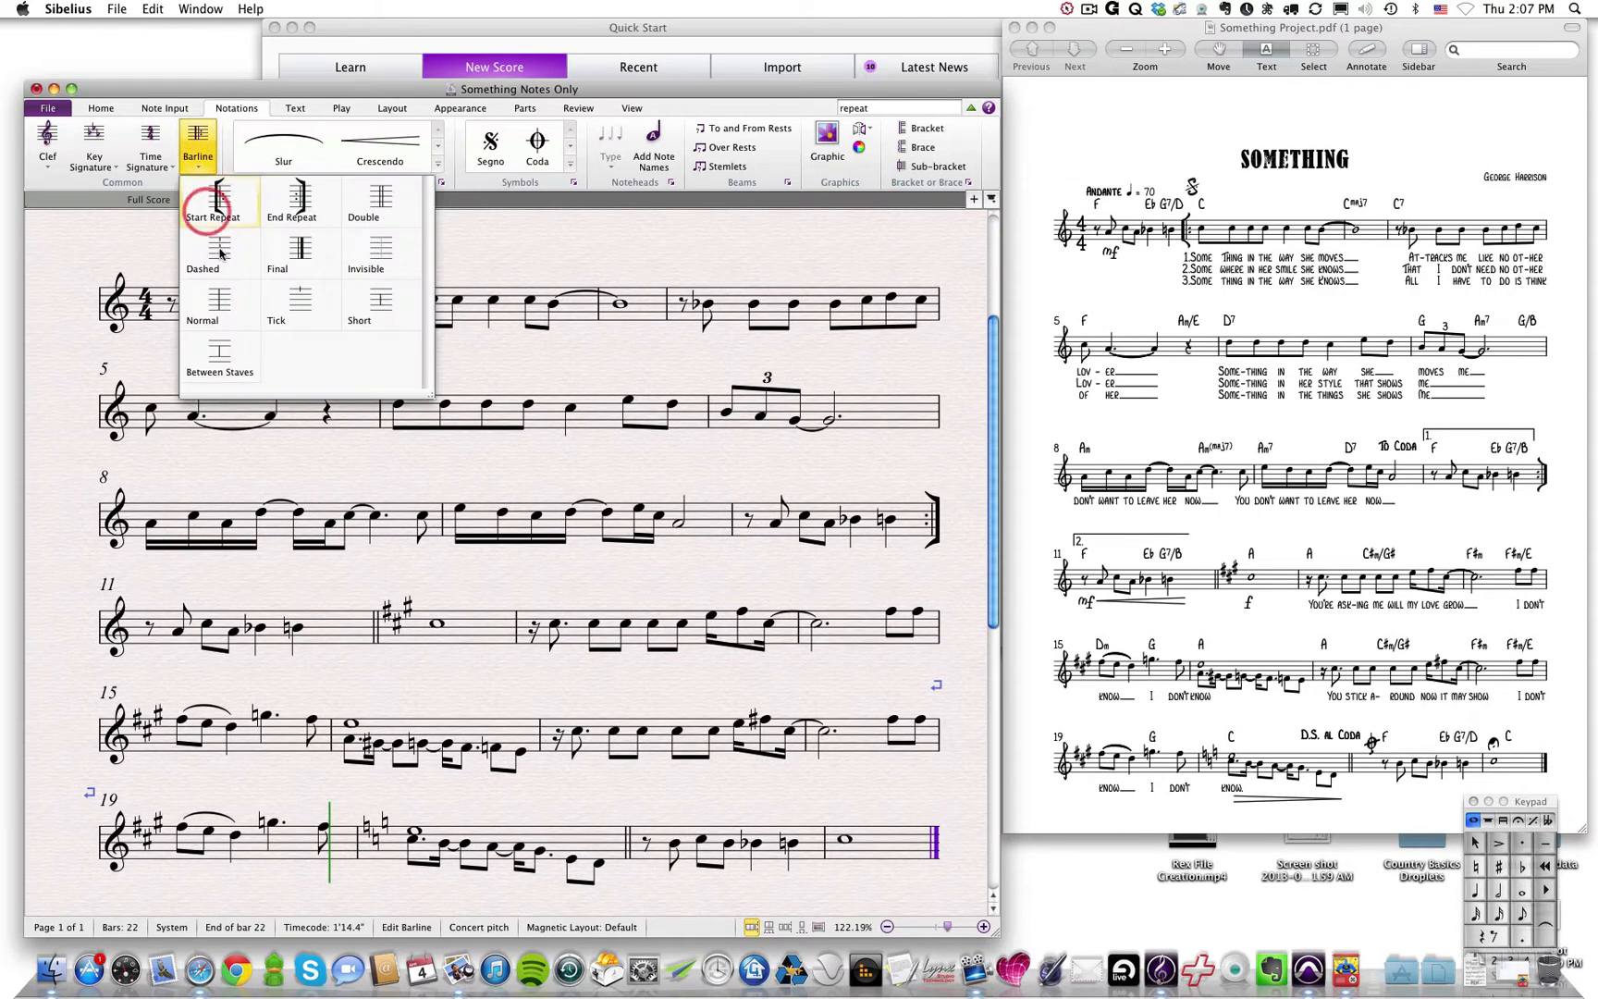
pyautogui.click(216, 308)
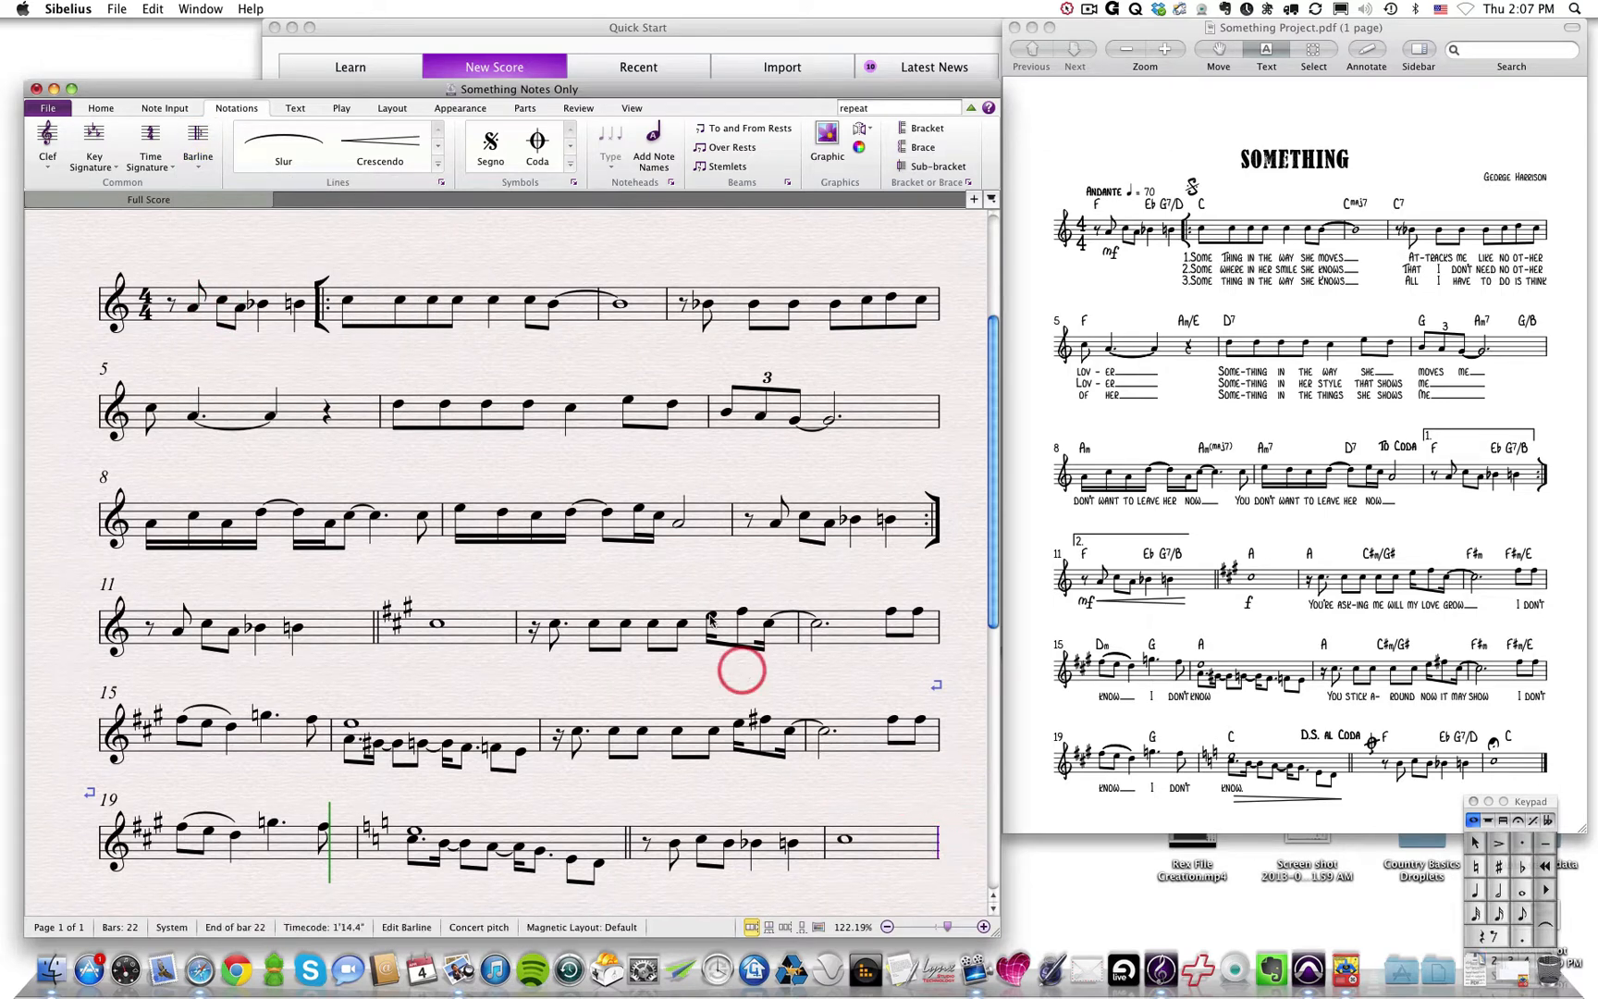
# Step: Set the barline at the end of bar 22 to Final and save the score
pyautogui.click(196, 163)
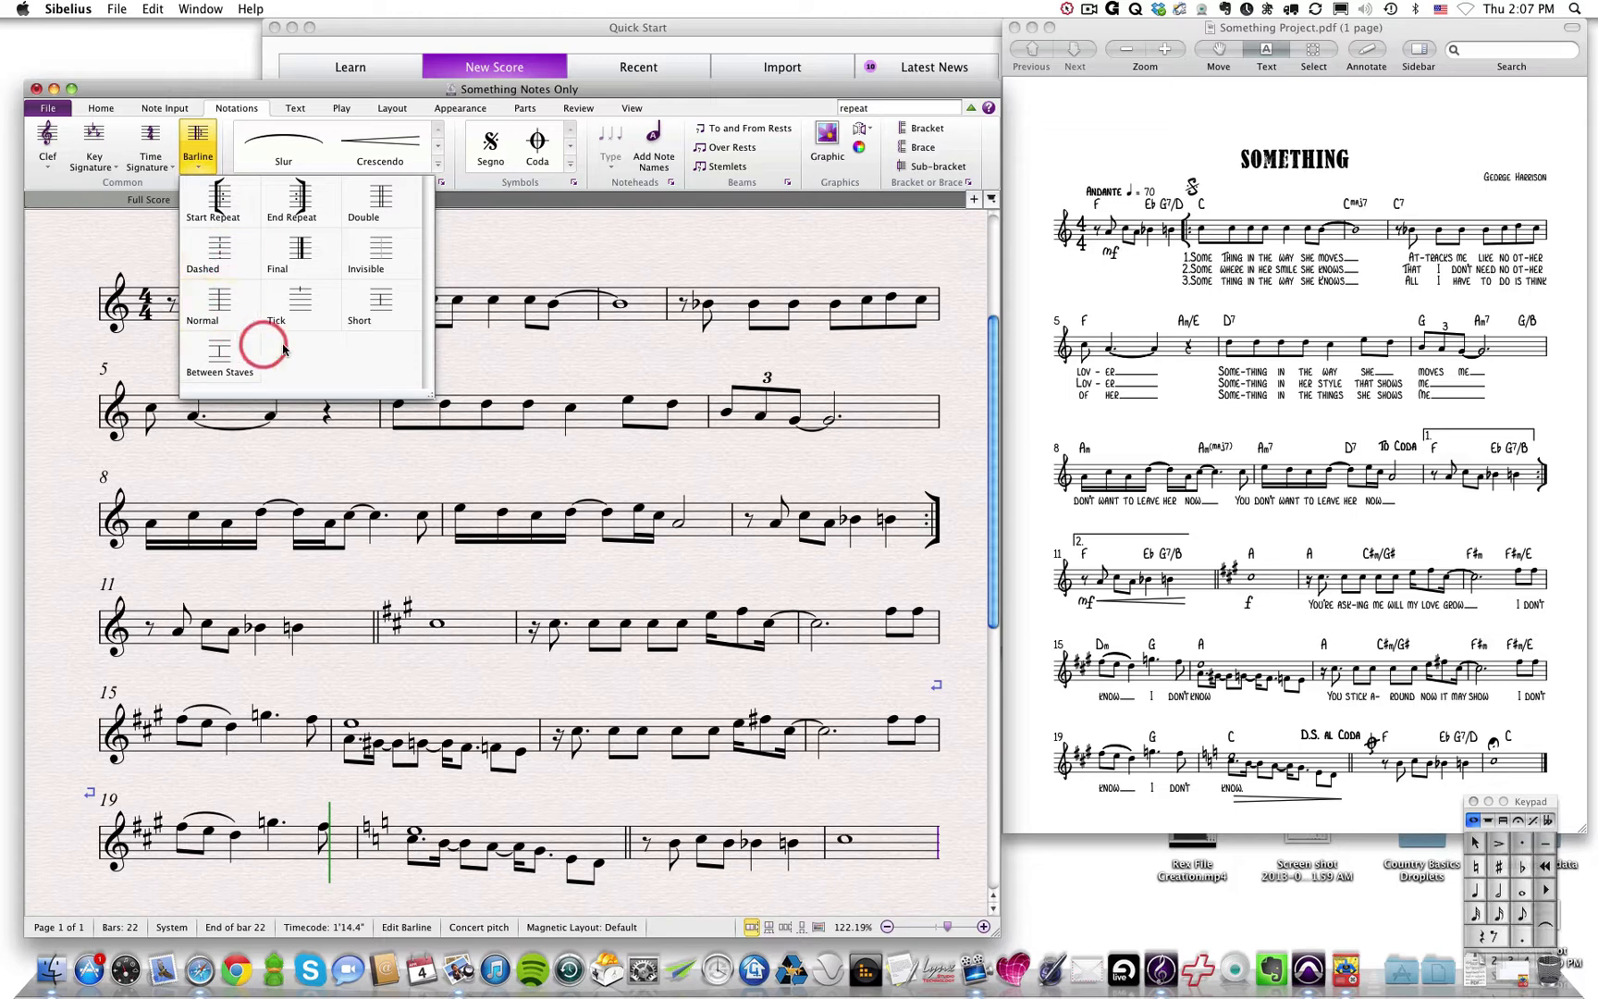
pyautogui.click(298, 256)
pyautogui.press('Escape')
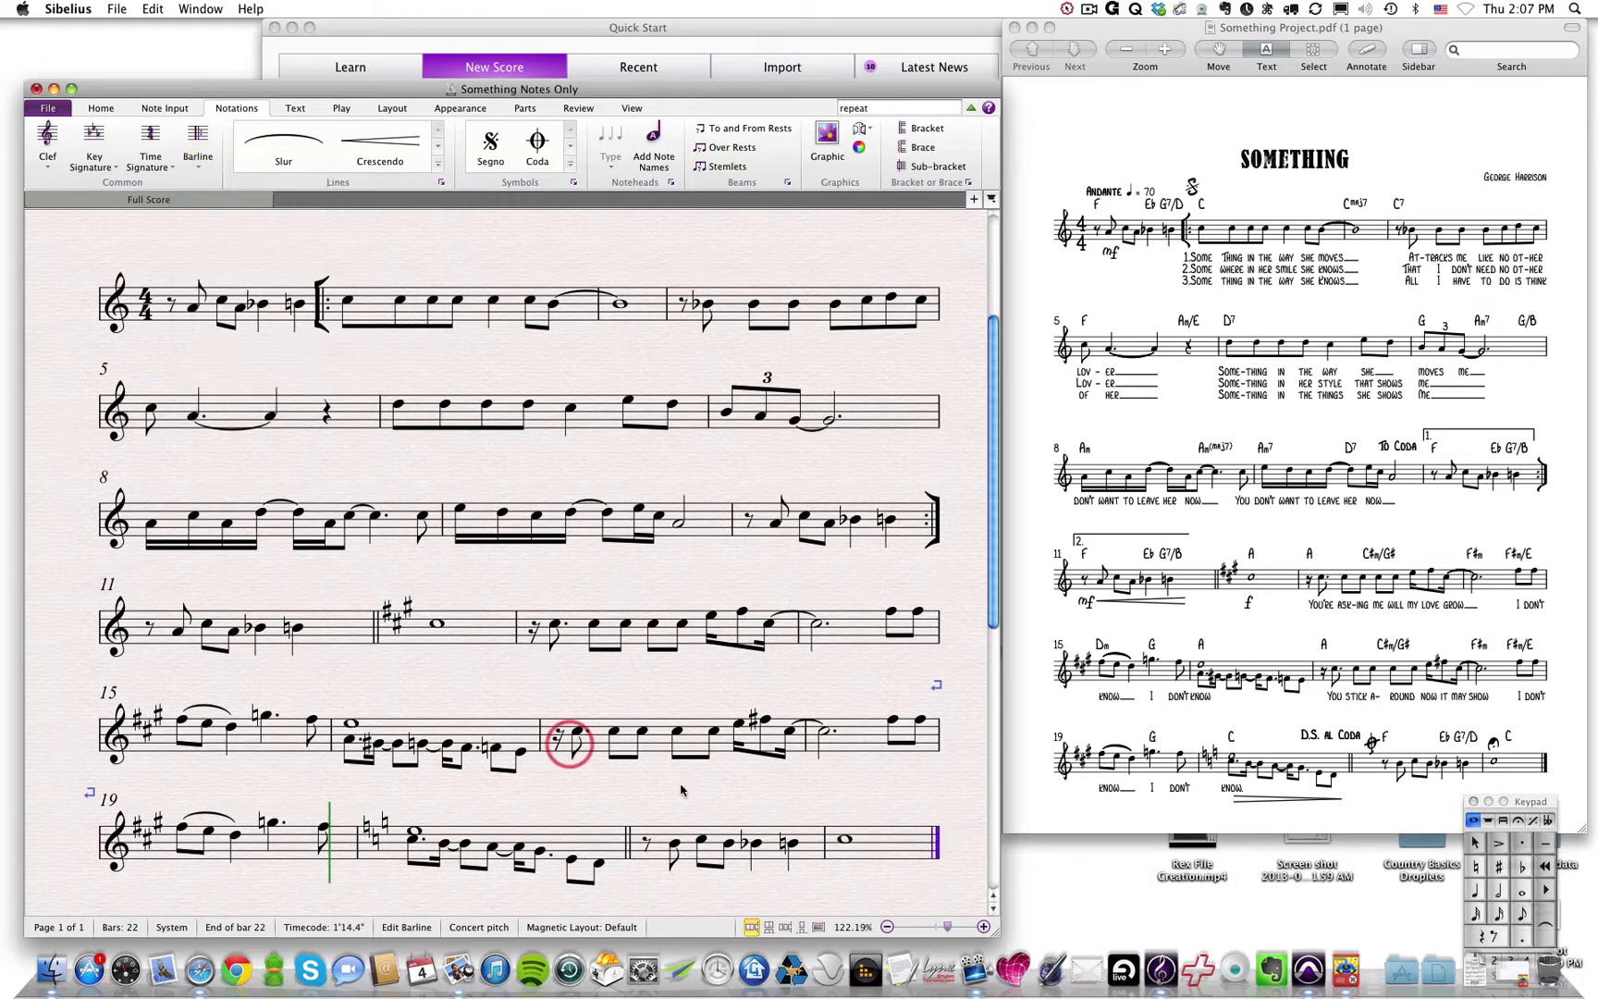
pyautogui.press('super+s')
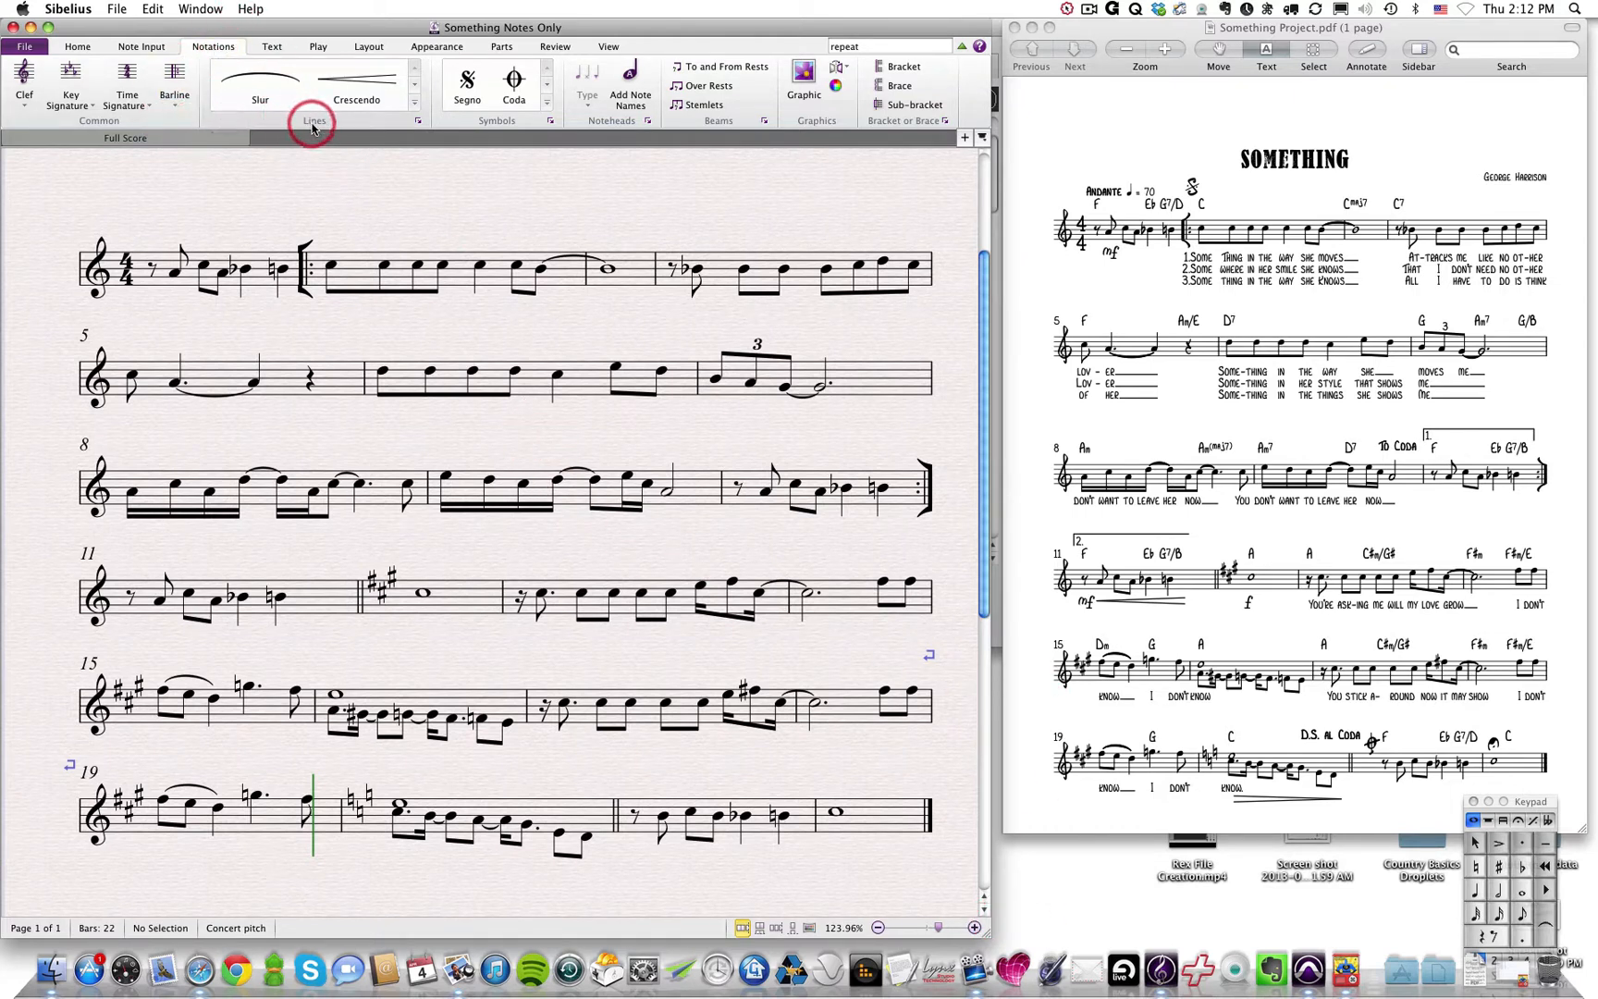
# Step: Look through the complete set of line types, including the repeat endings, hairpins, guitar lines, brackets and arrows
pyautogui.click(415, 107)
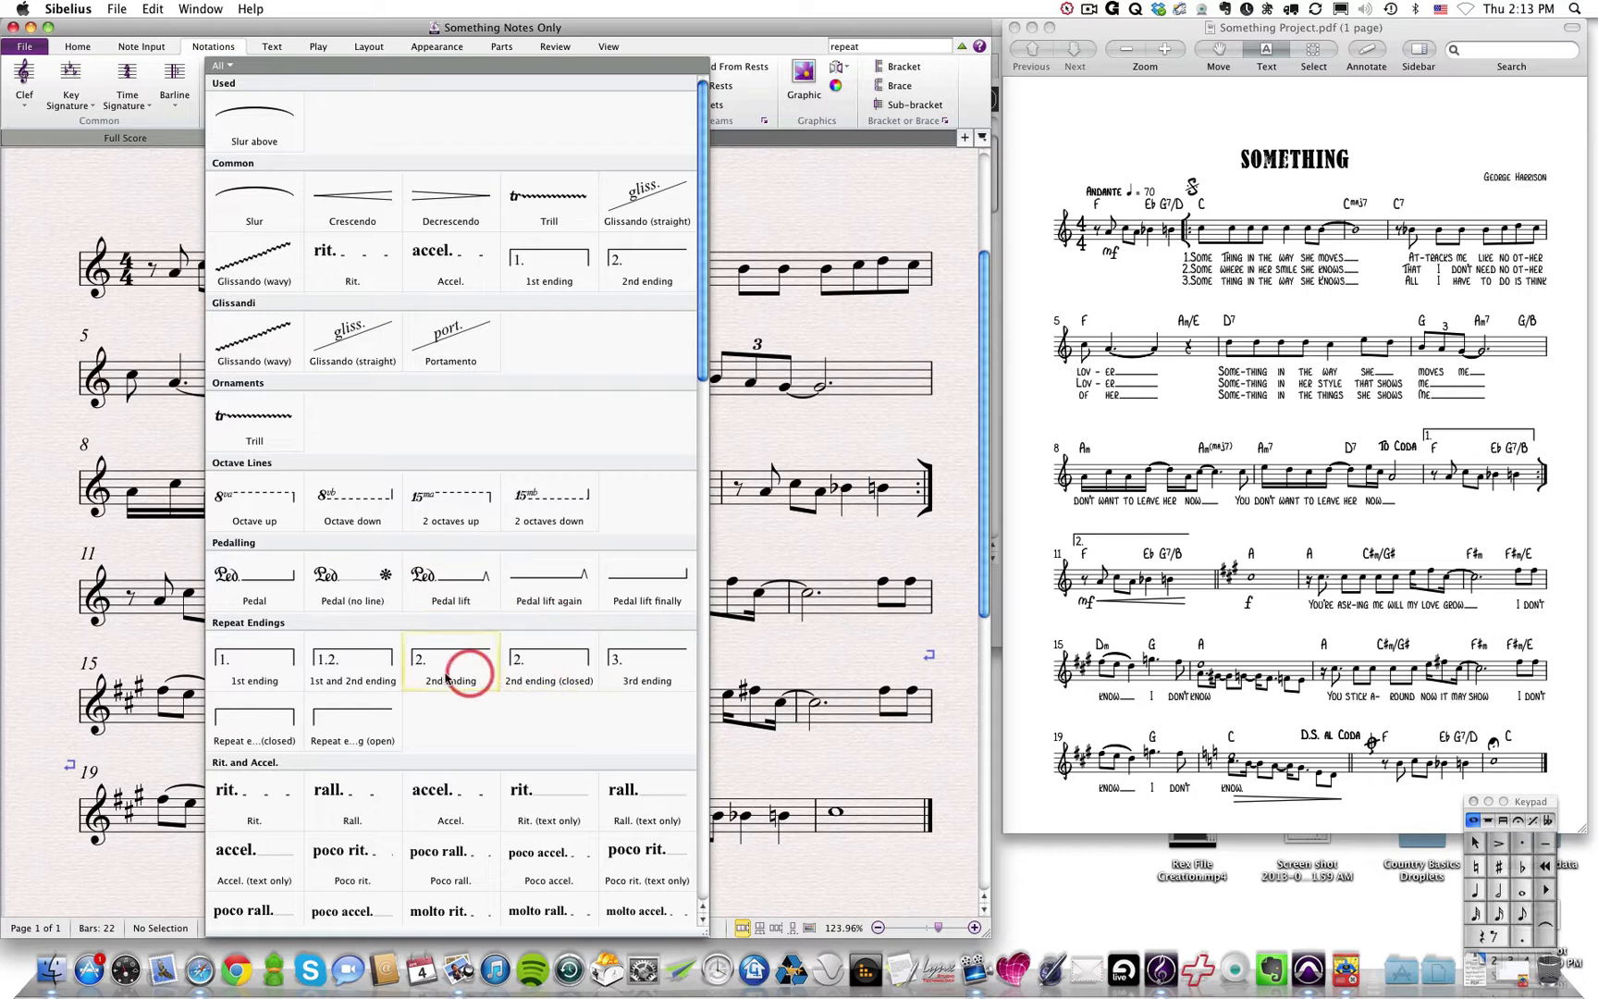
pyautogui.scroll(-5, 553, 629)
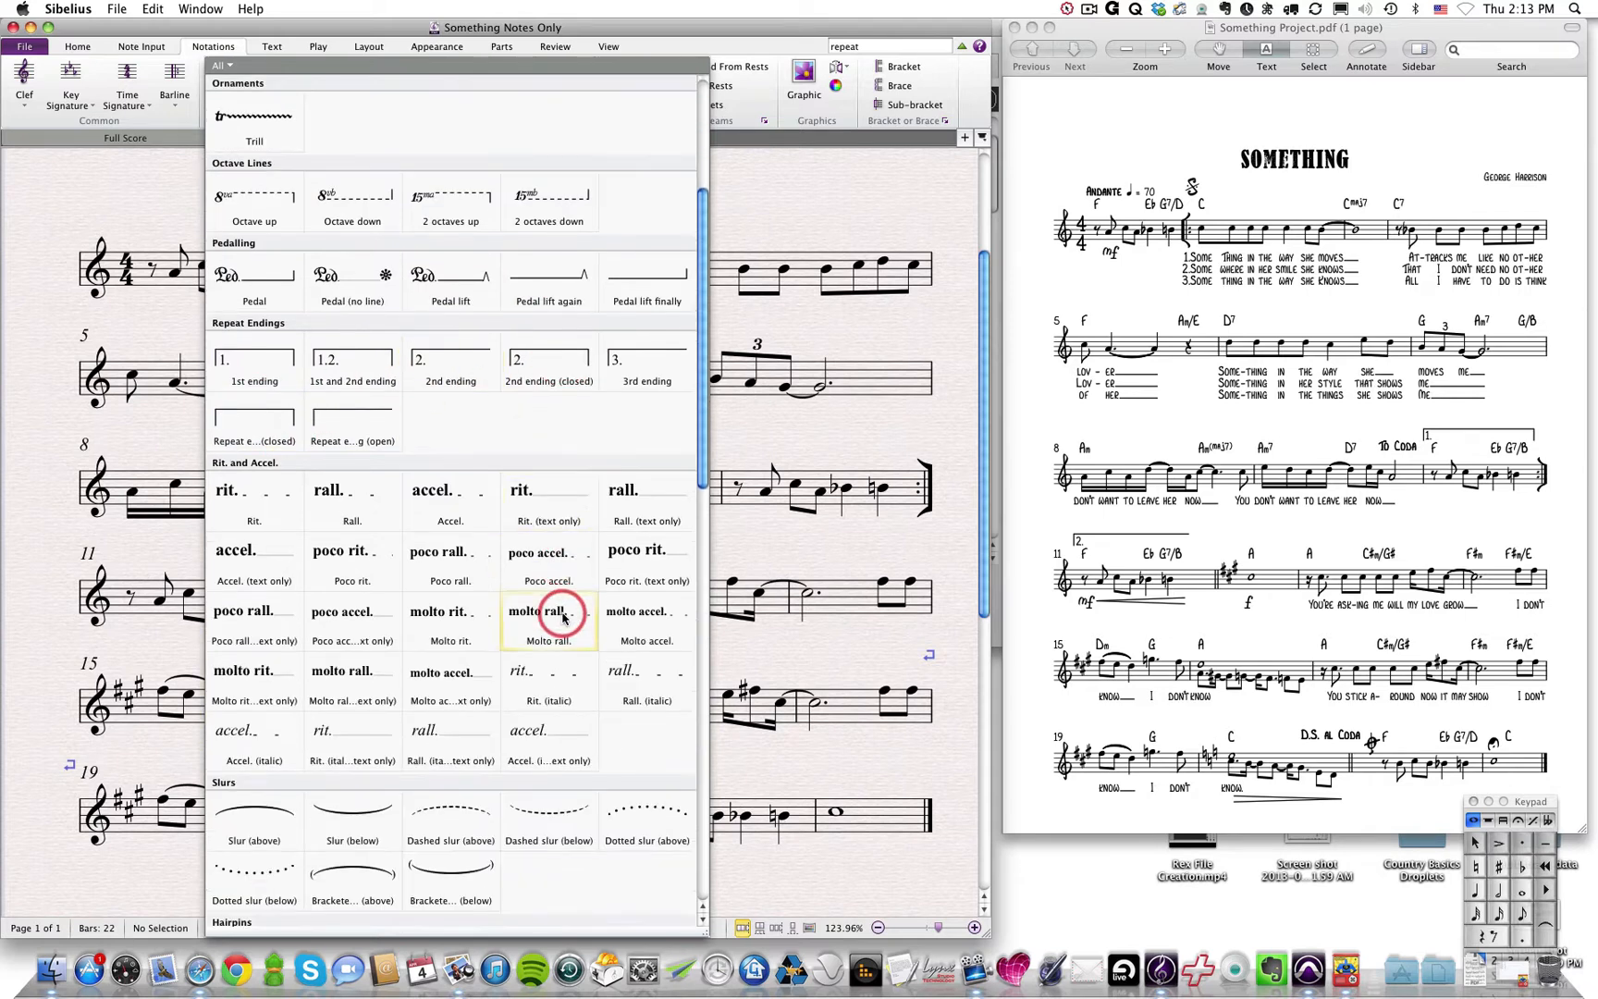
pyautogui.scroll(-12, 562, 617)
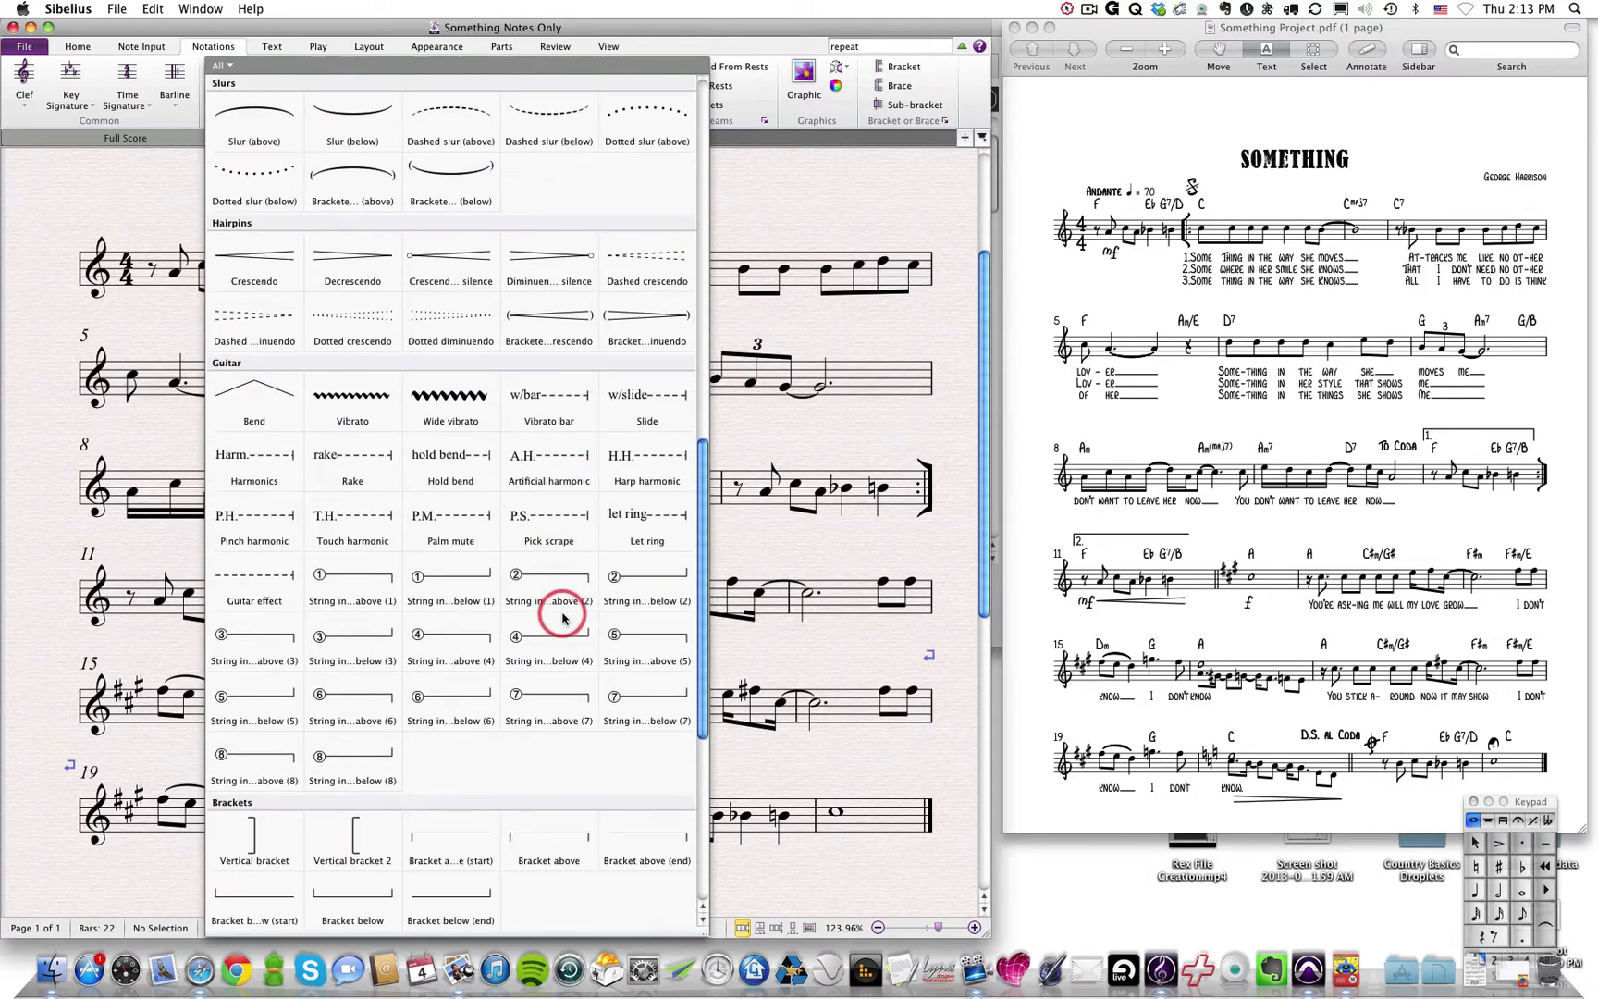
pyautogui.scroll(-8, 562, 618)
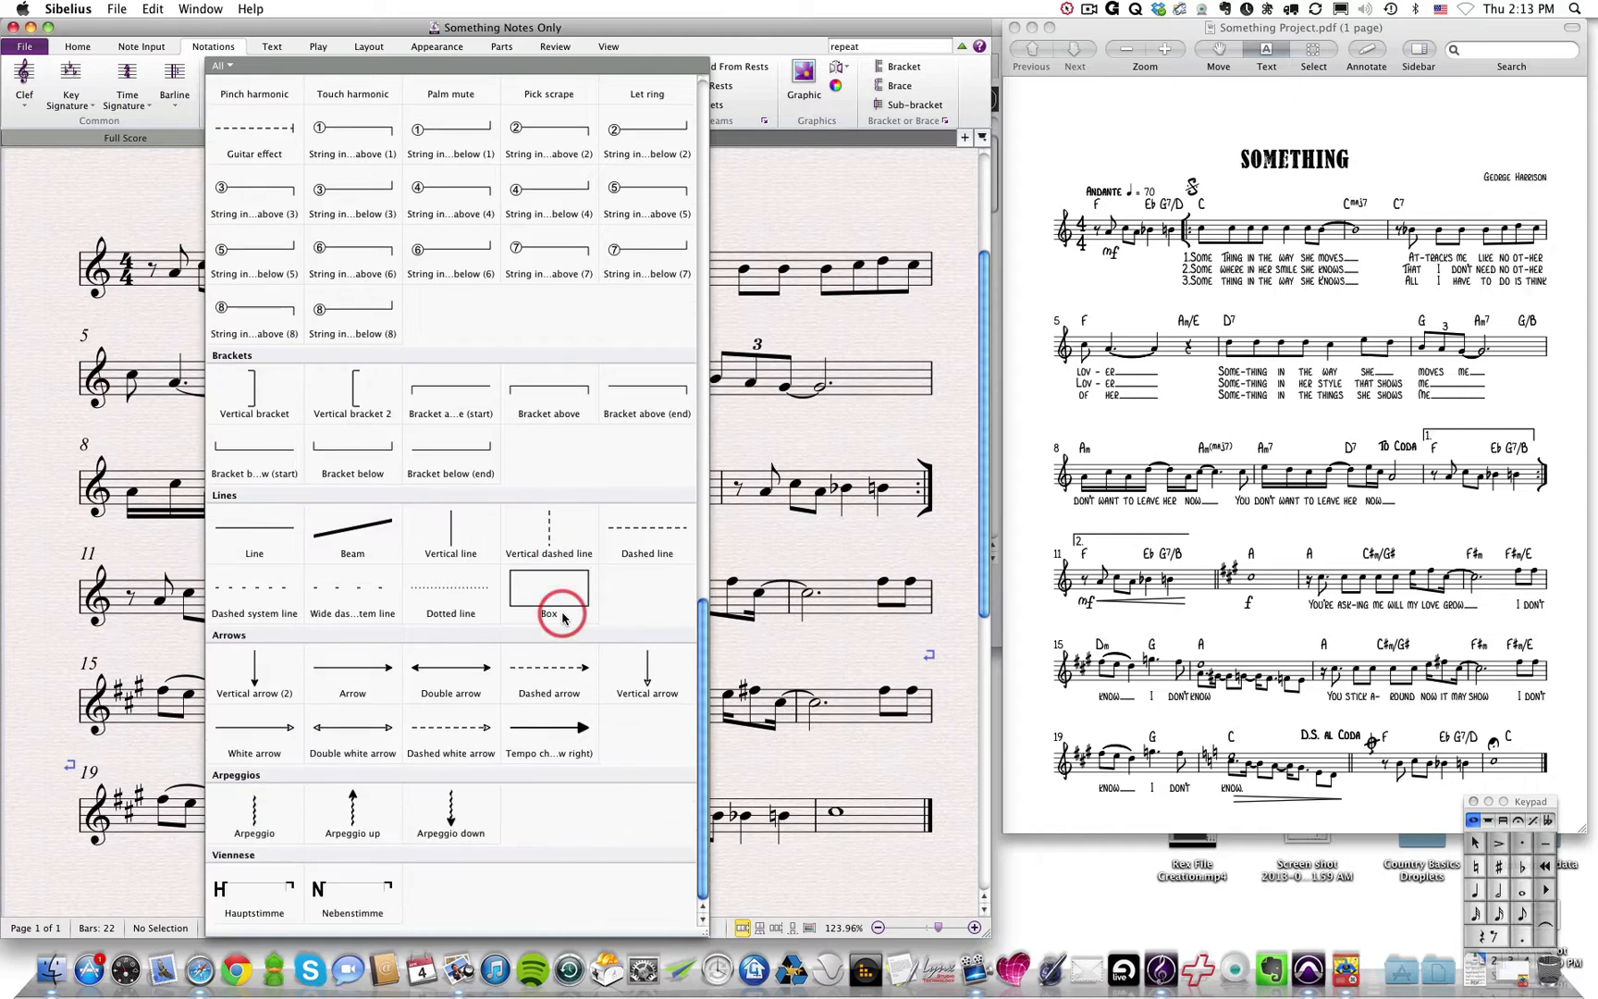
pyautogui.click(511, 603)
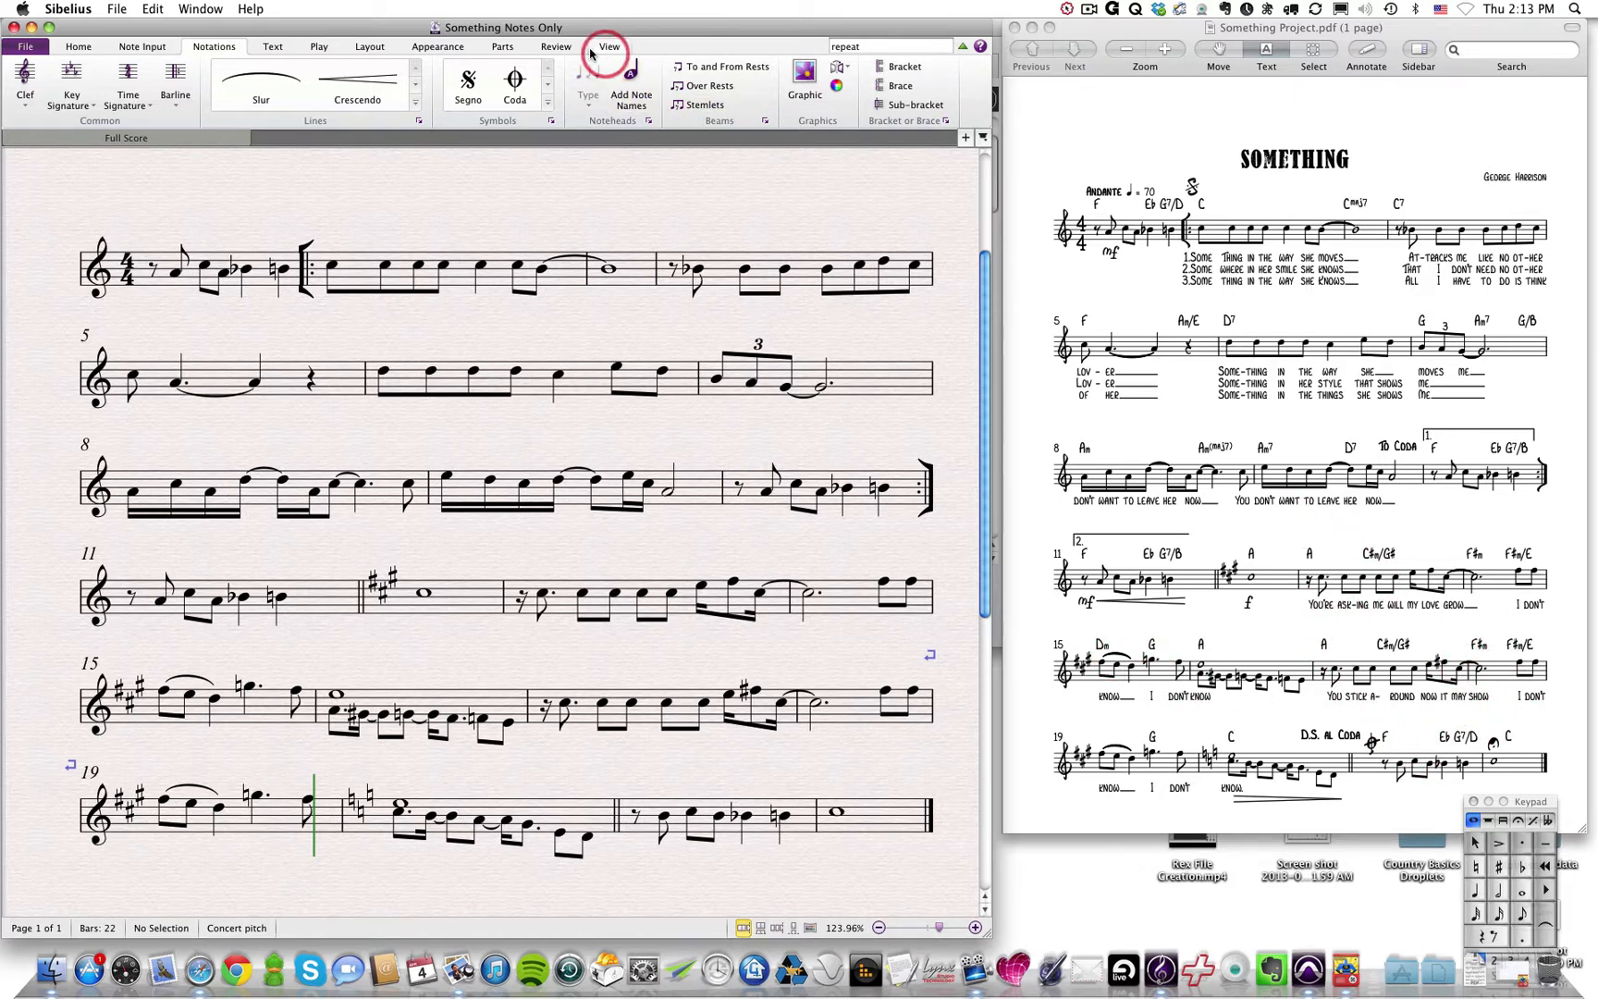
# Step: Add a 1st ending line above bar 10 and extend it to the end repeat barline
pyautogui.click(416, 107)
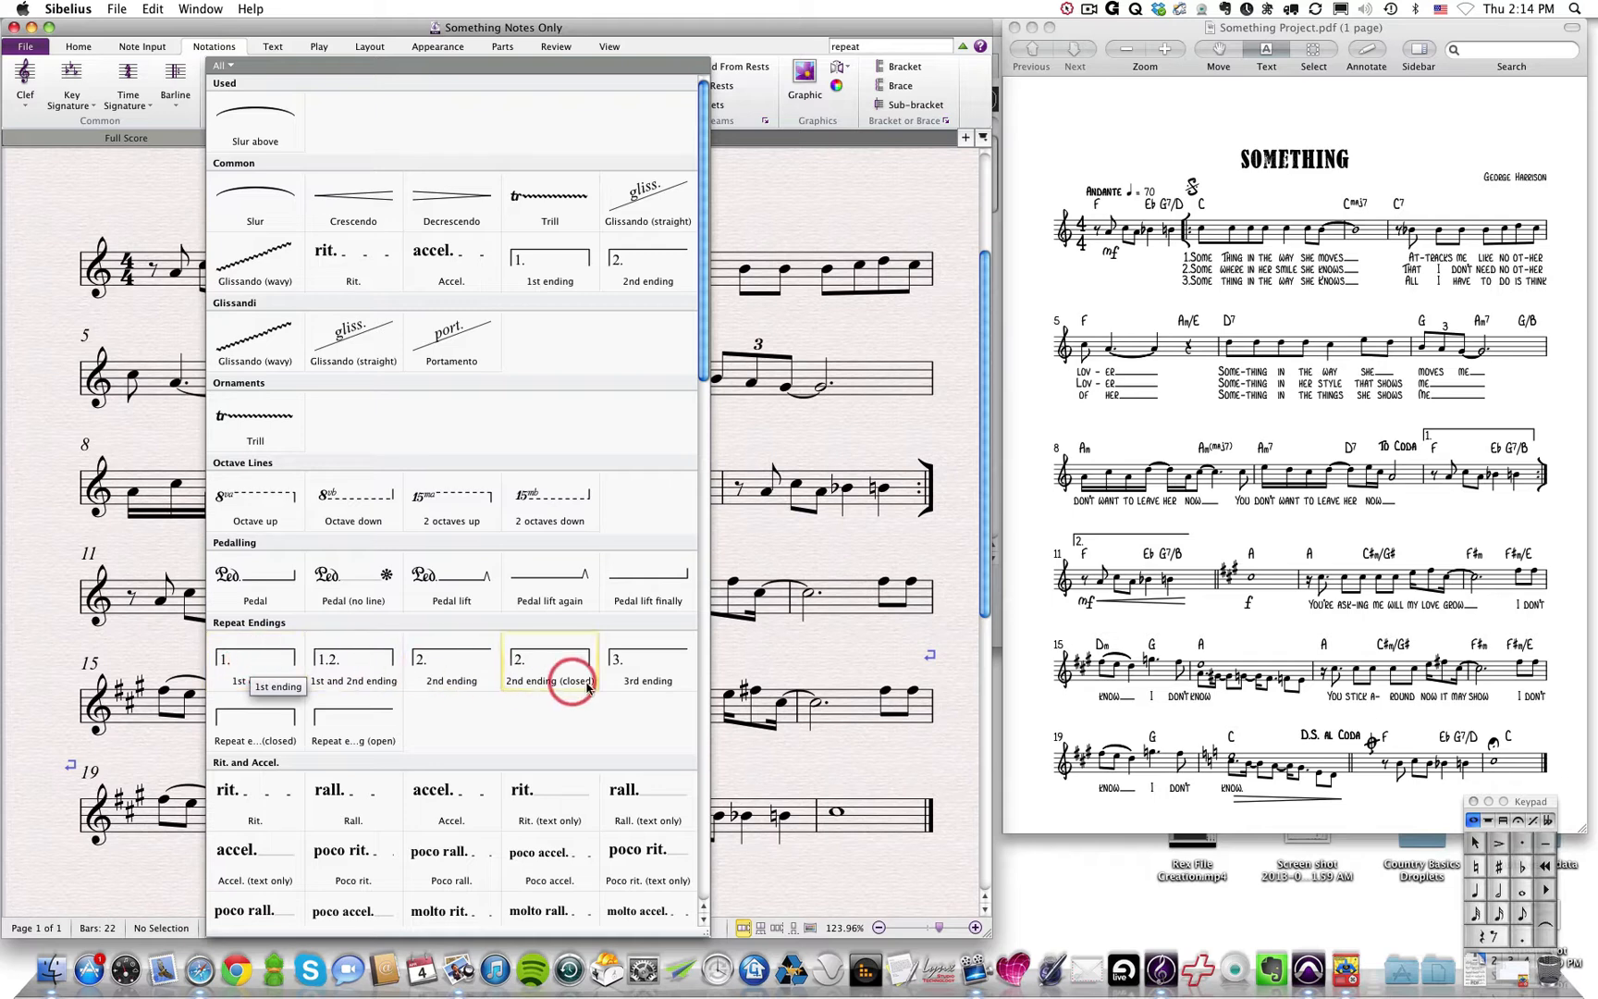
pyautogui.click(257, 683)
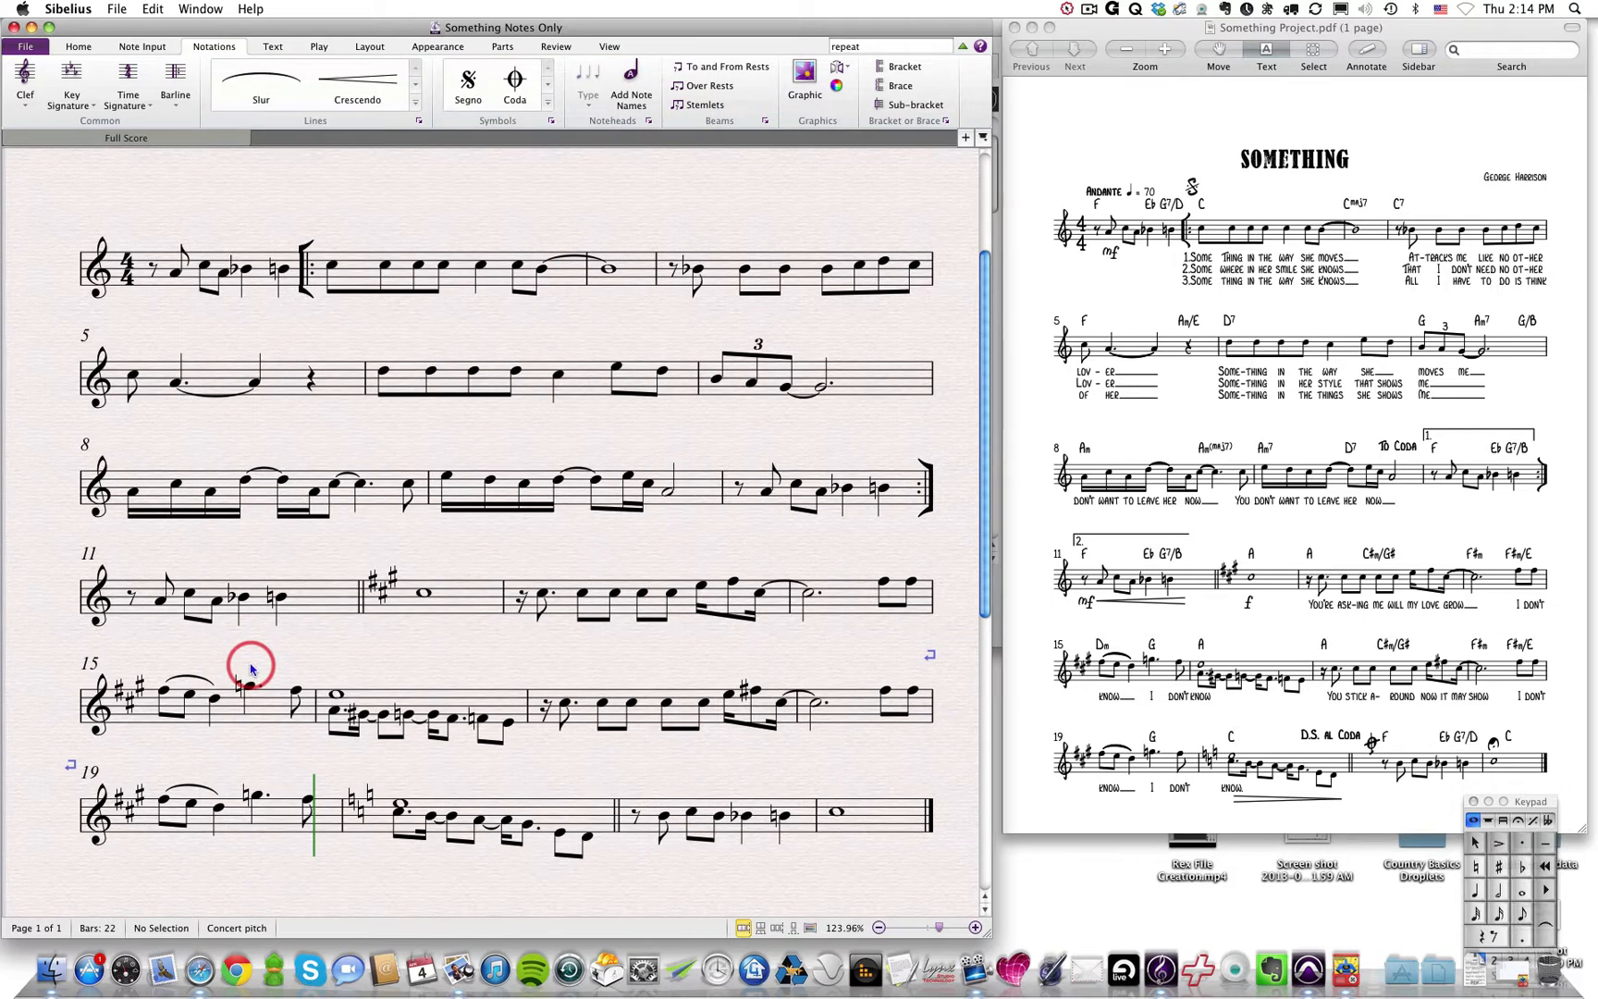
pyautogui.click(817, 480)
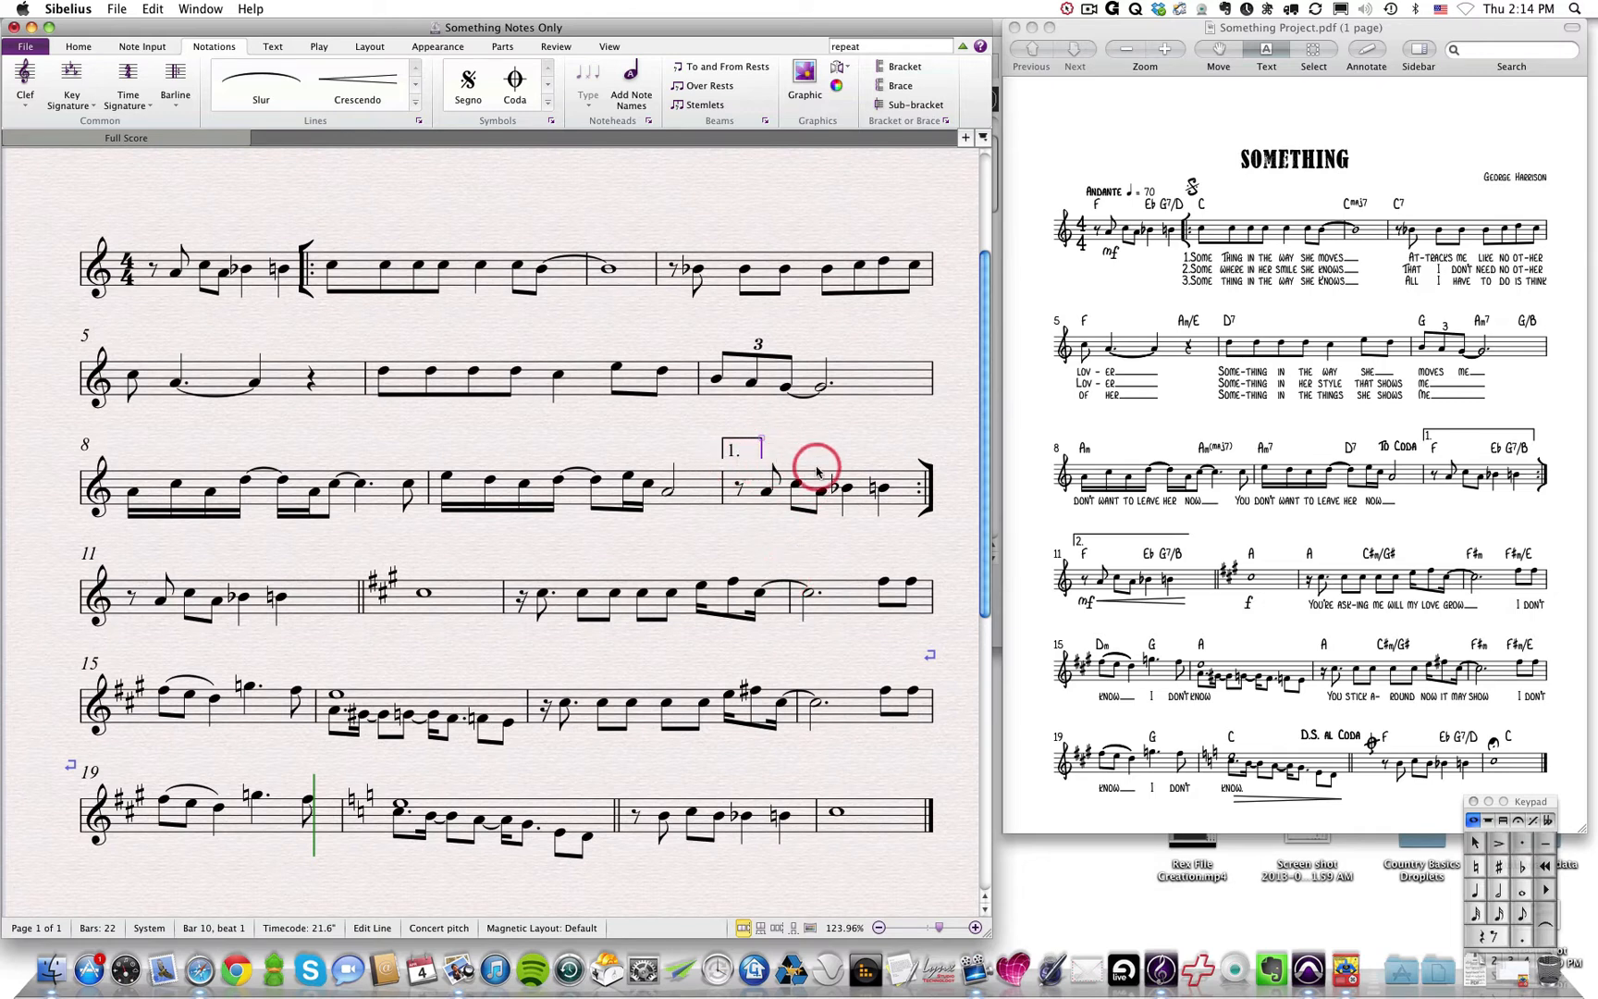
pyautogui.moveTo(761, 444); pyautogui.dragTo(928, 445)
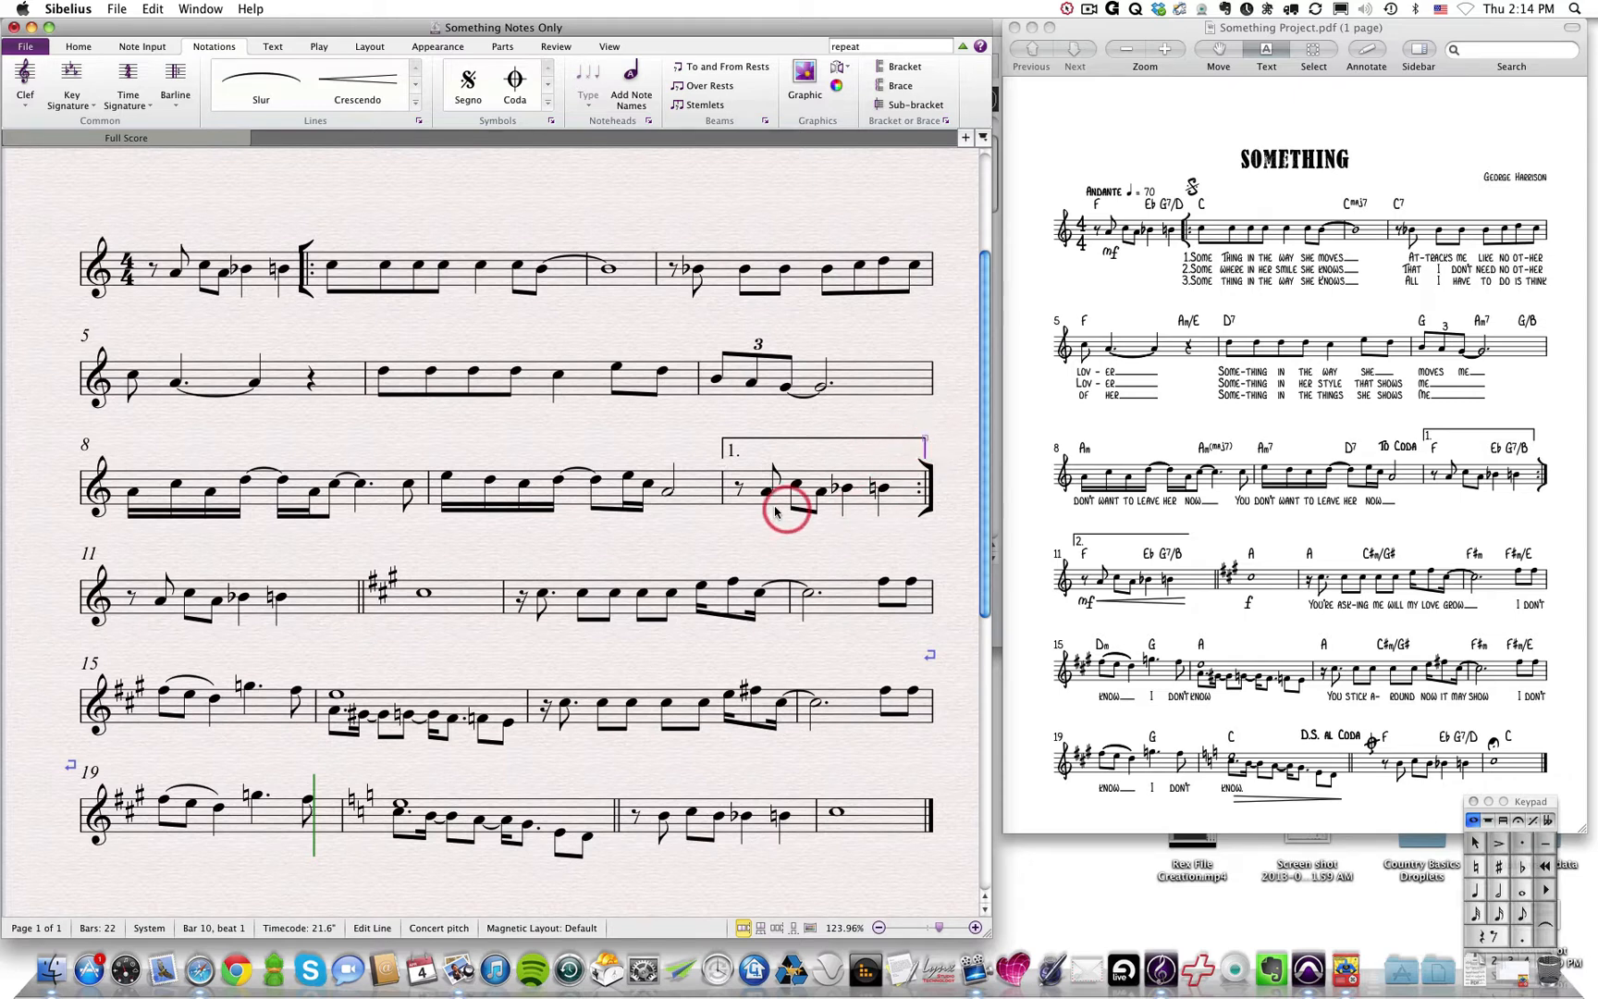
pyautogui.click(678, 441)
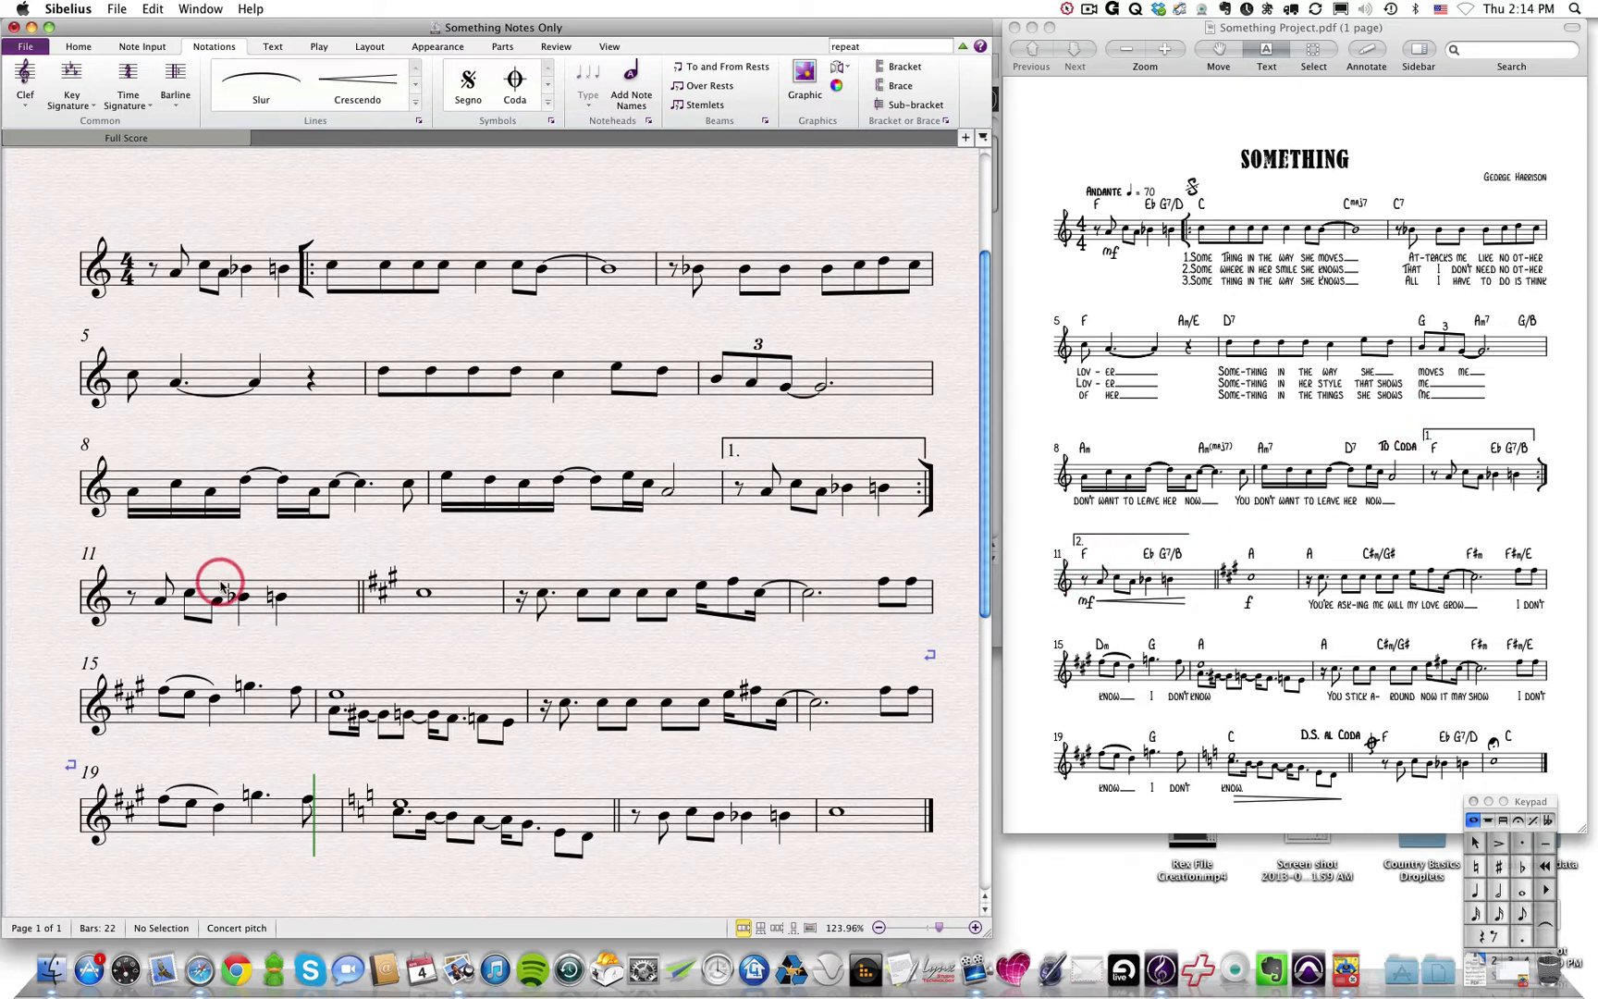
# Step: Add an open 2nd ending line above bar 11, ending at the double barline, and save the score
pyautogui.click(314, 592)
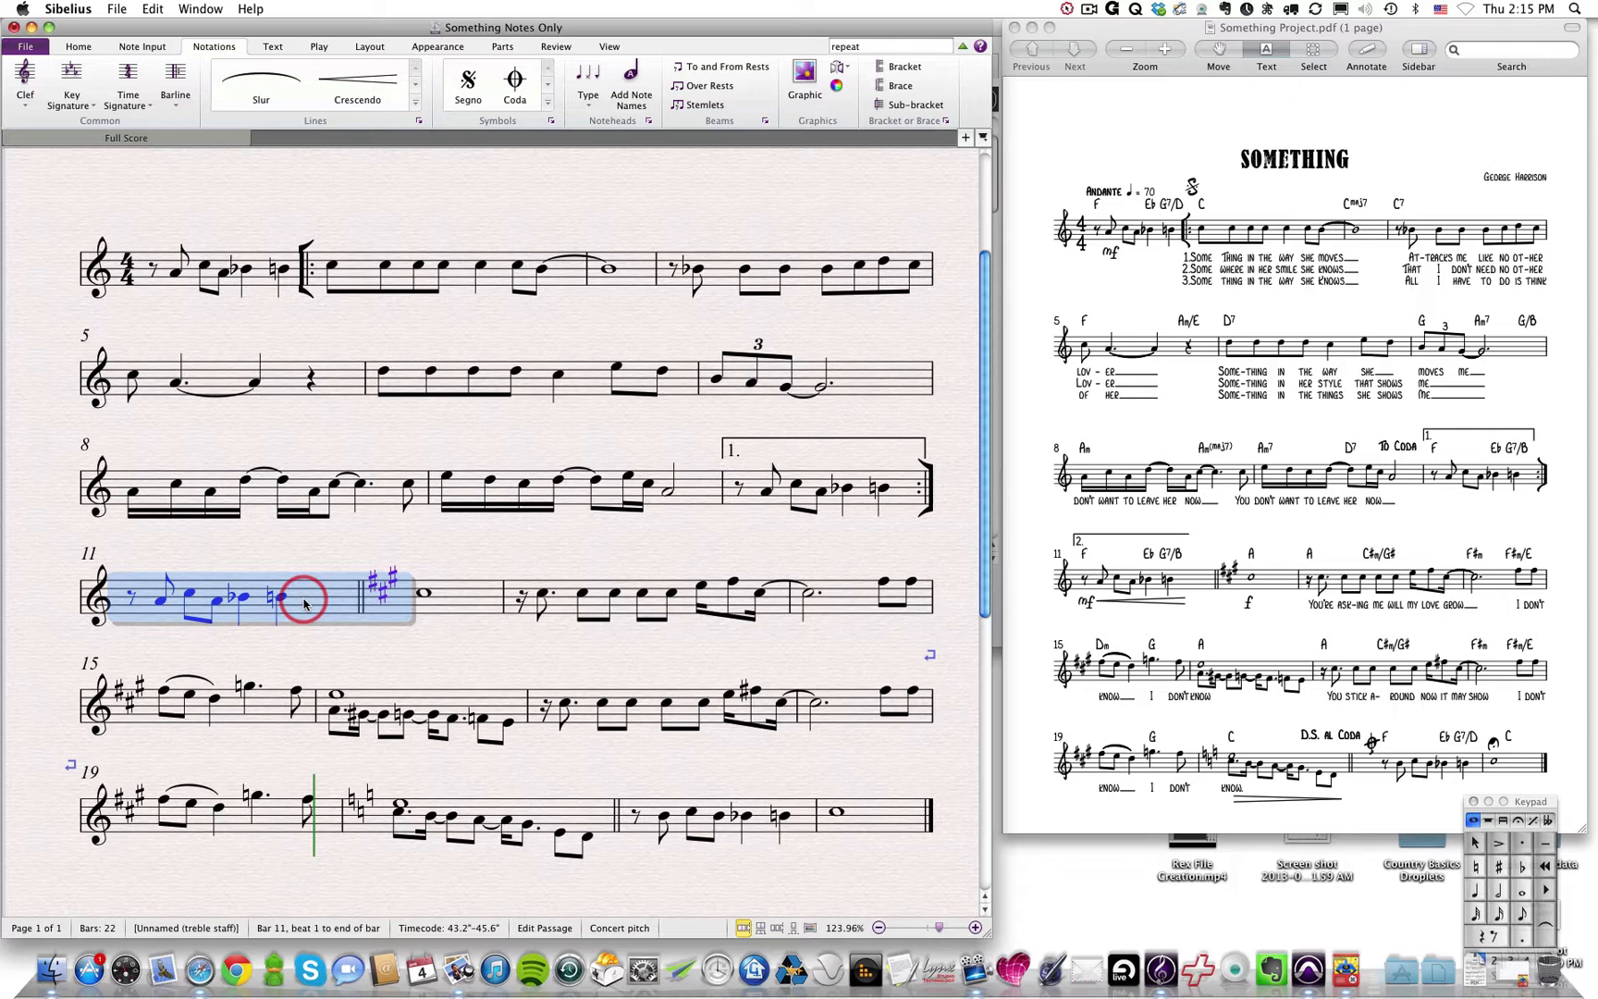
pyautogui.click(415, 102)
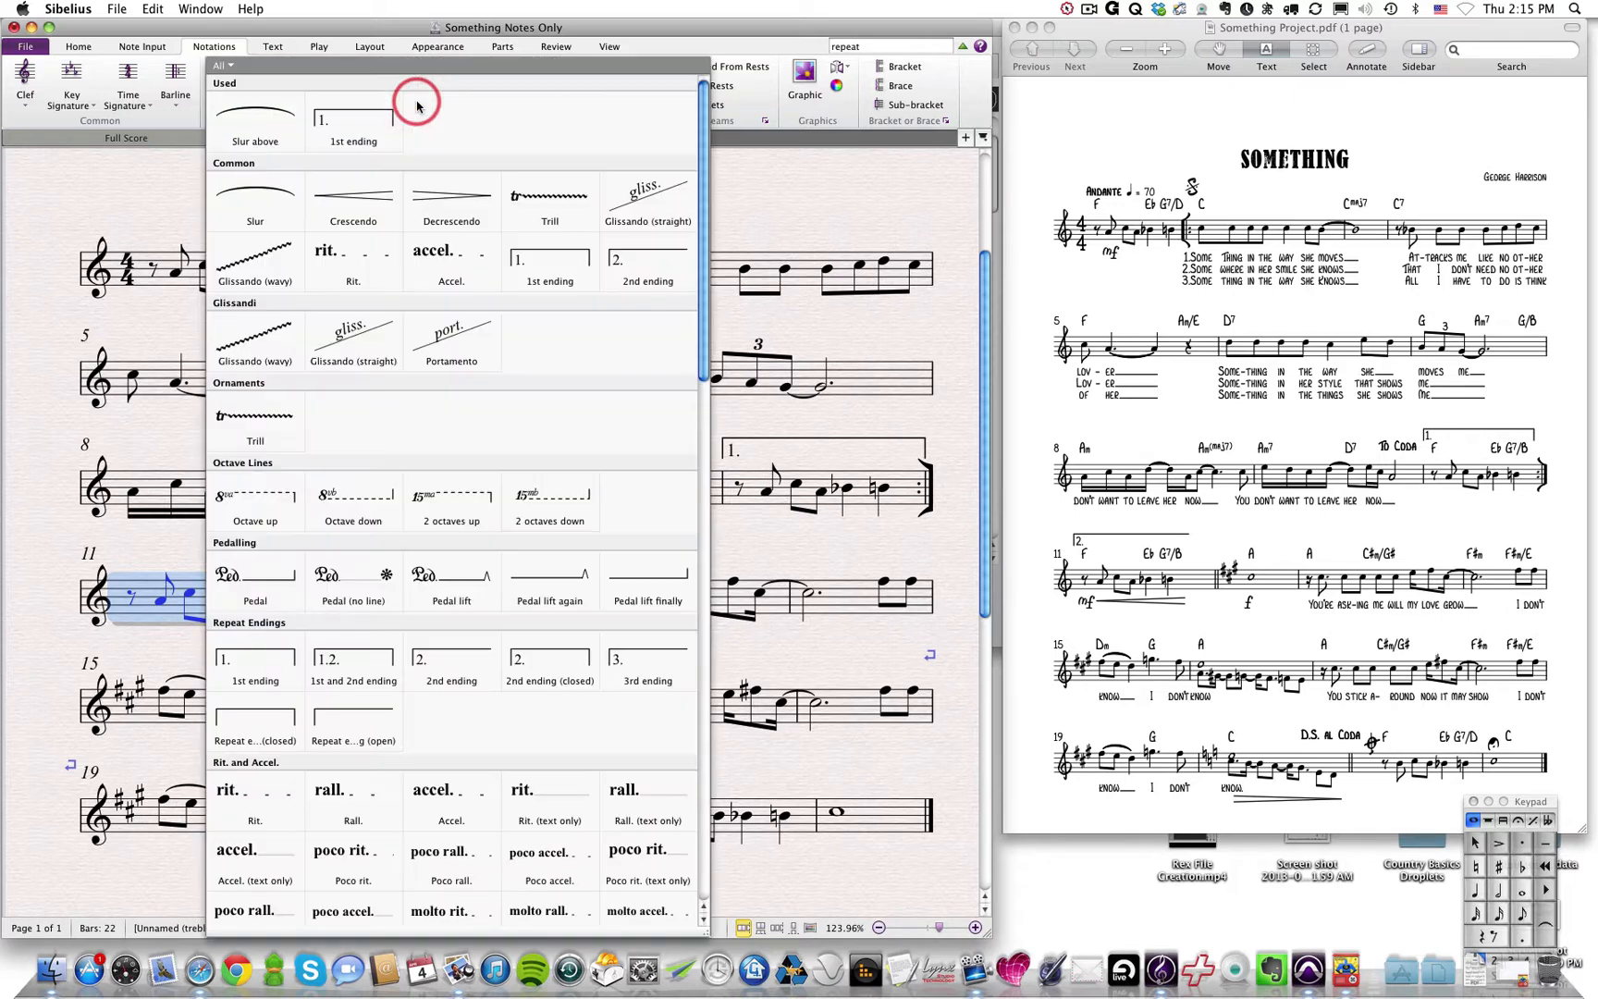
pyautogui.click(634, 265)
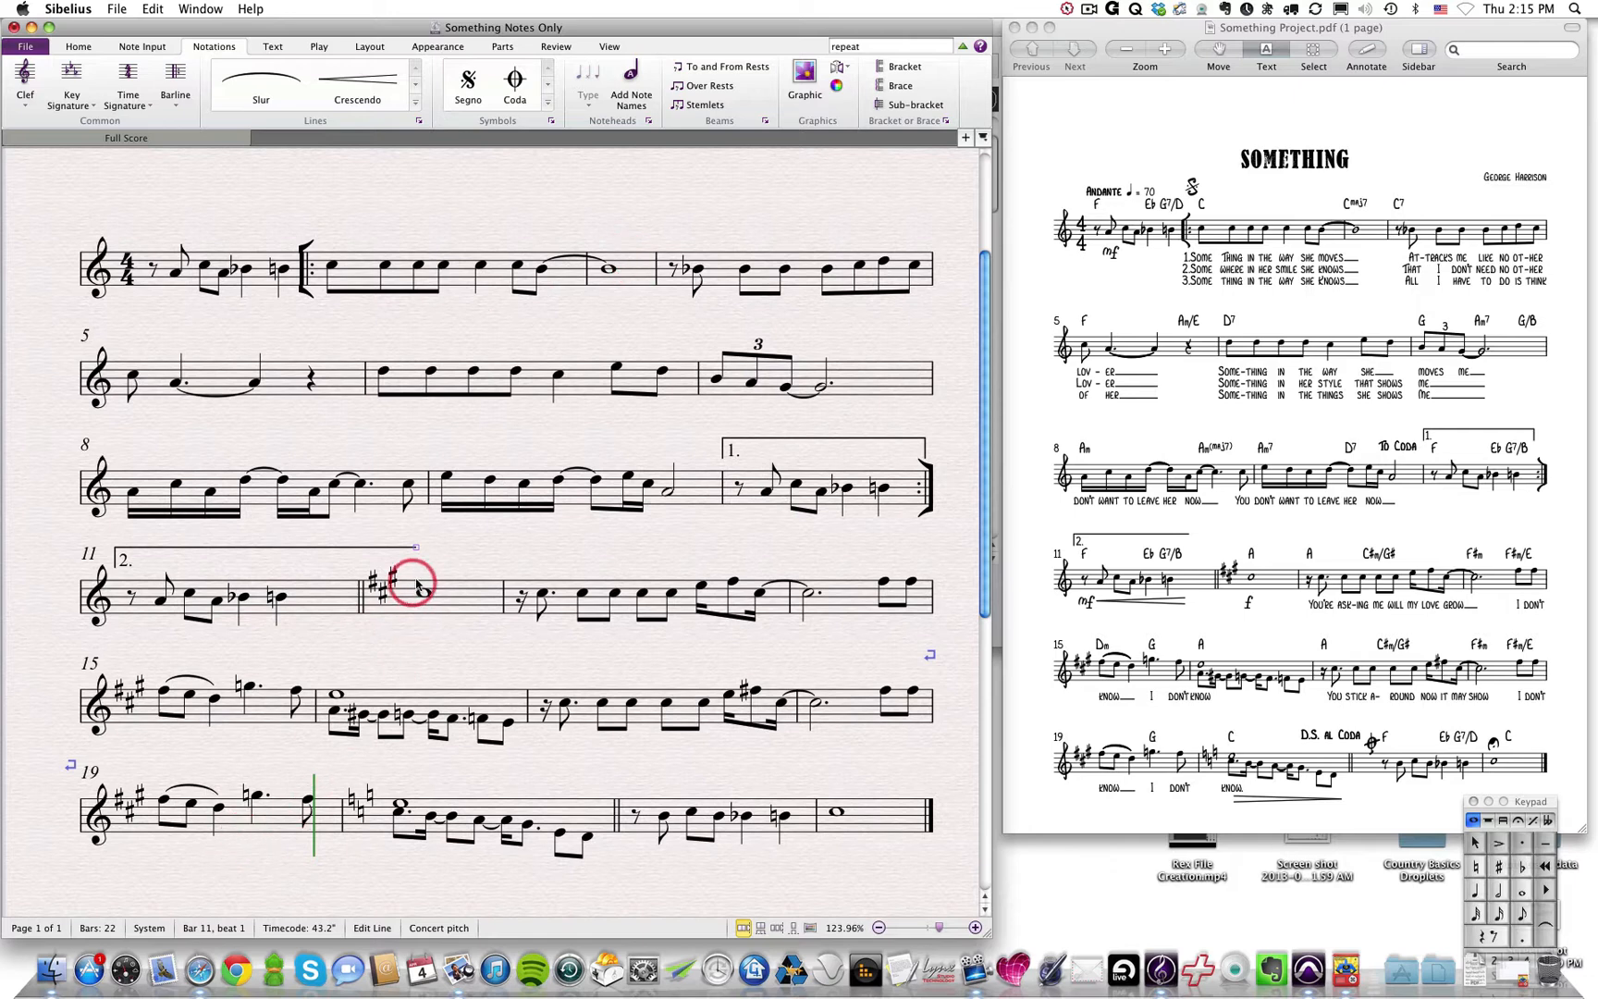
pyautogui.click(496, 549)
pyautogui.click(414, 548)
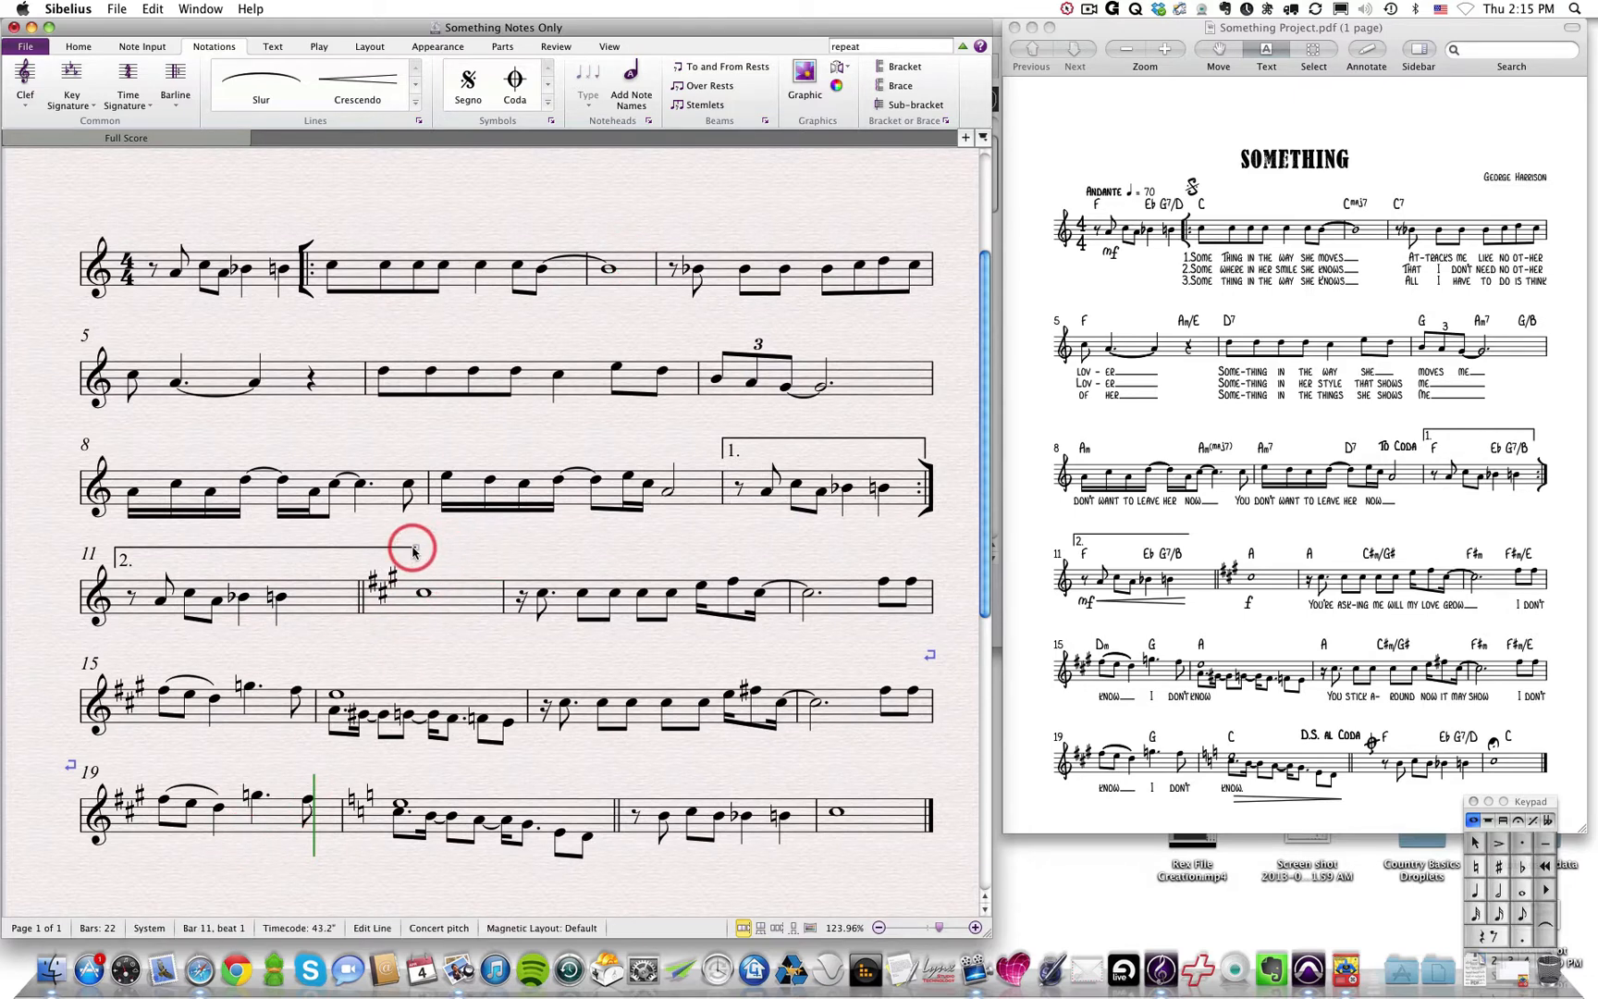
pyautogui.moveTo(414, 549); pyautogui.dragTo(362, 549)
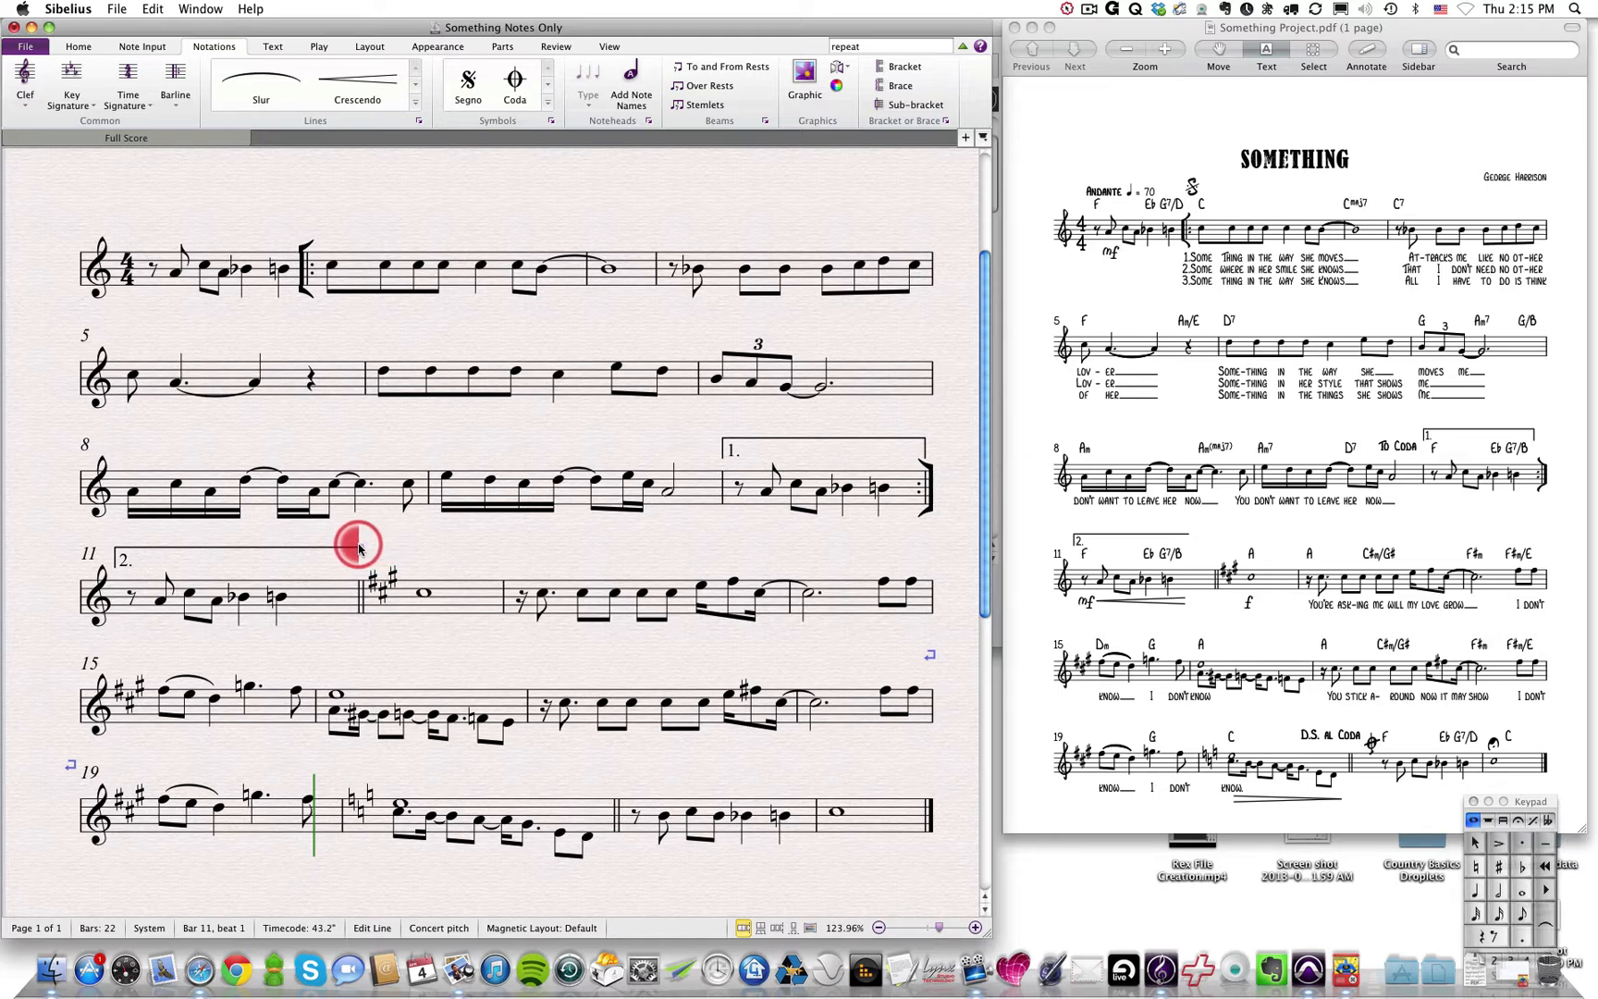
pyautogui.click(474, 545)
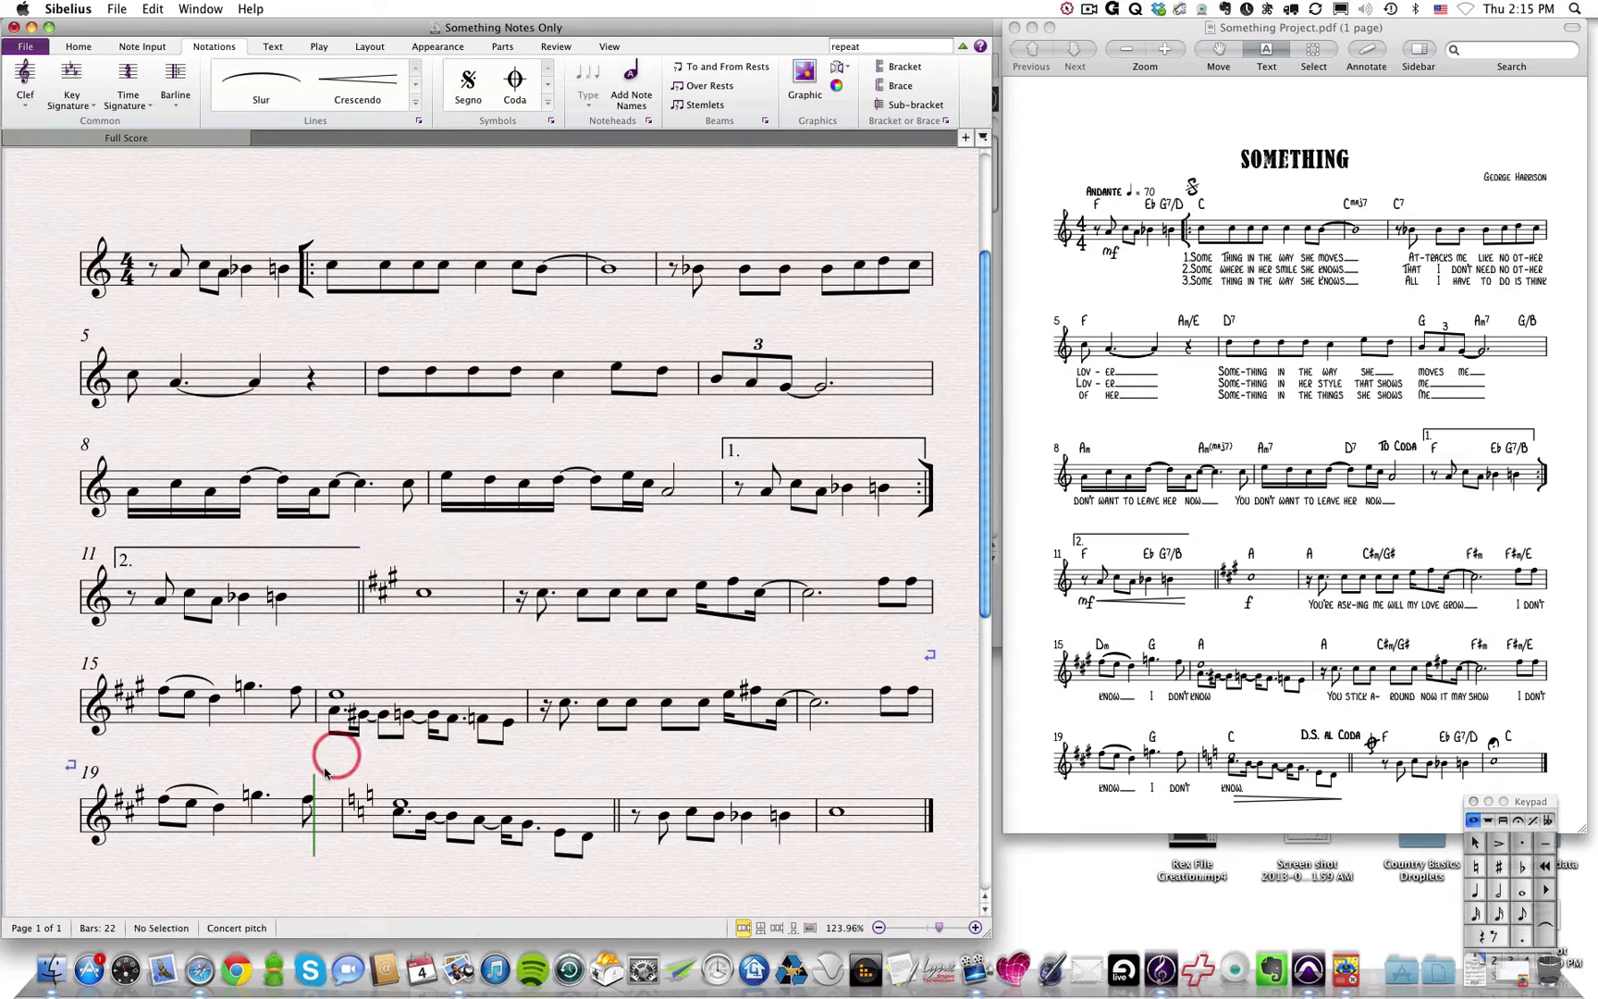
pyautogui.press('super+s')
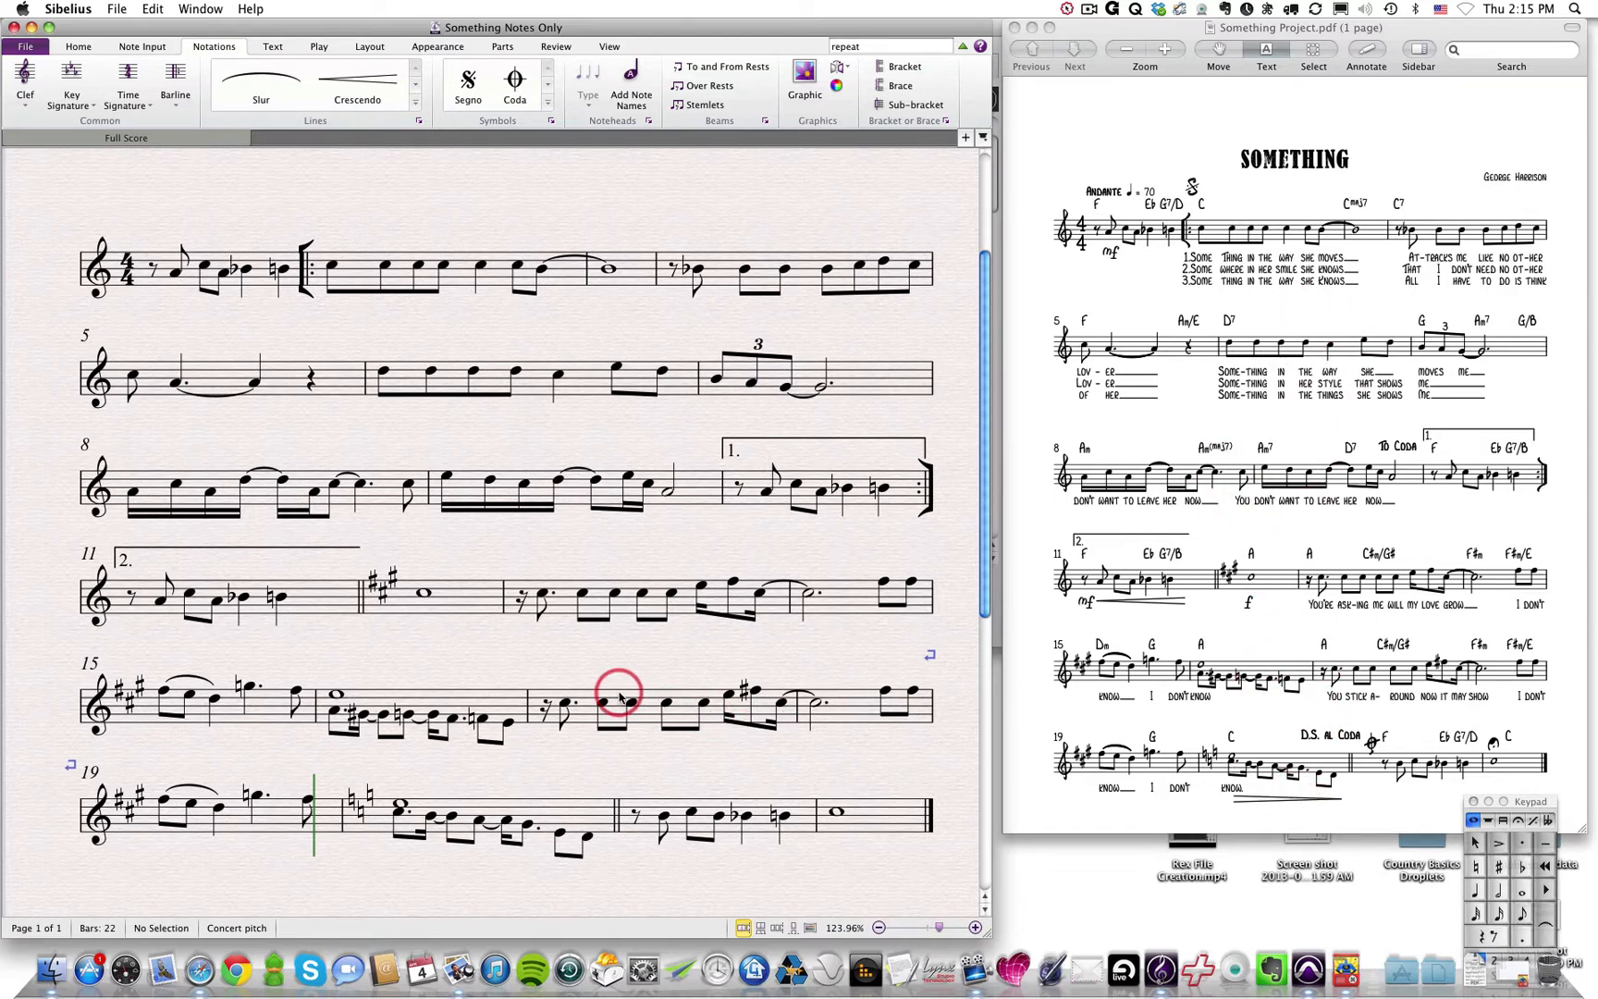
# Step: Add a crescendo hairpin below bar 11
pyautogui.click(216, 592)
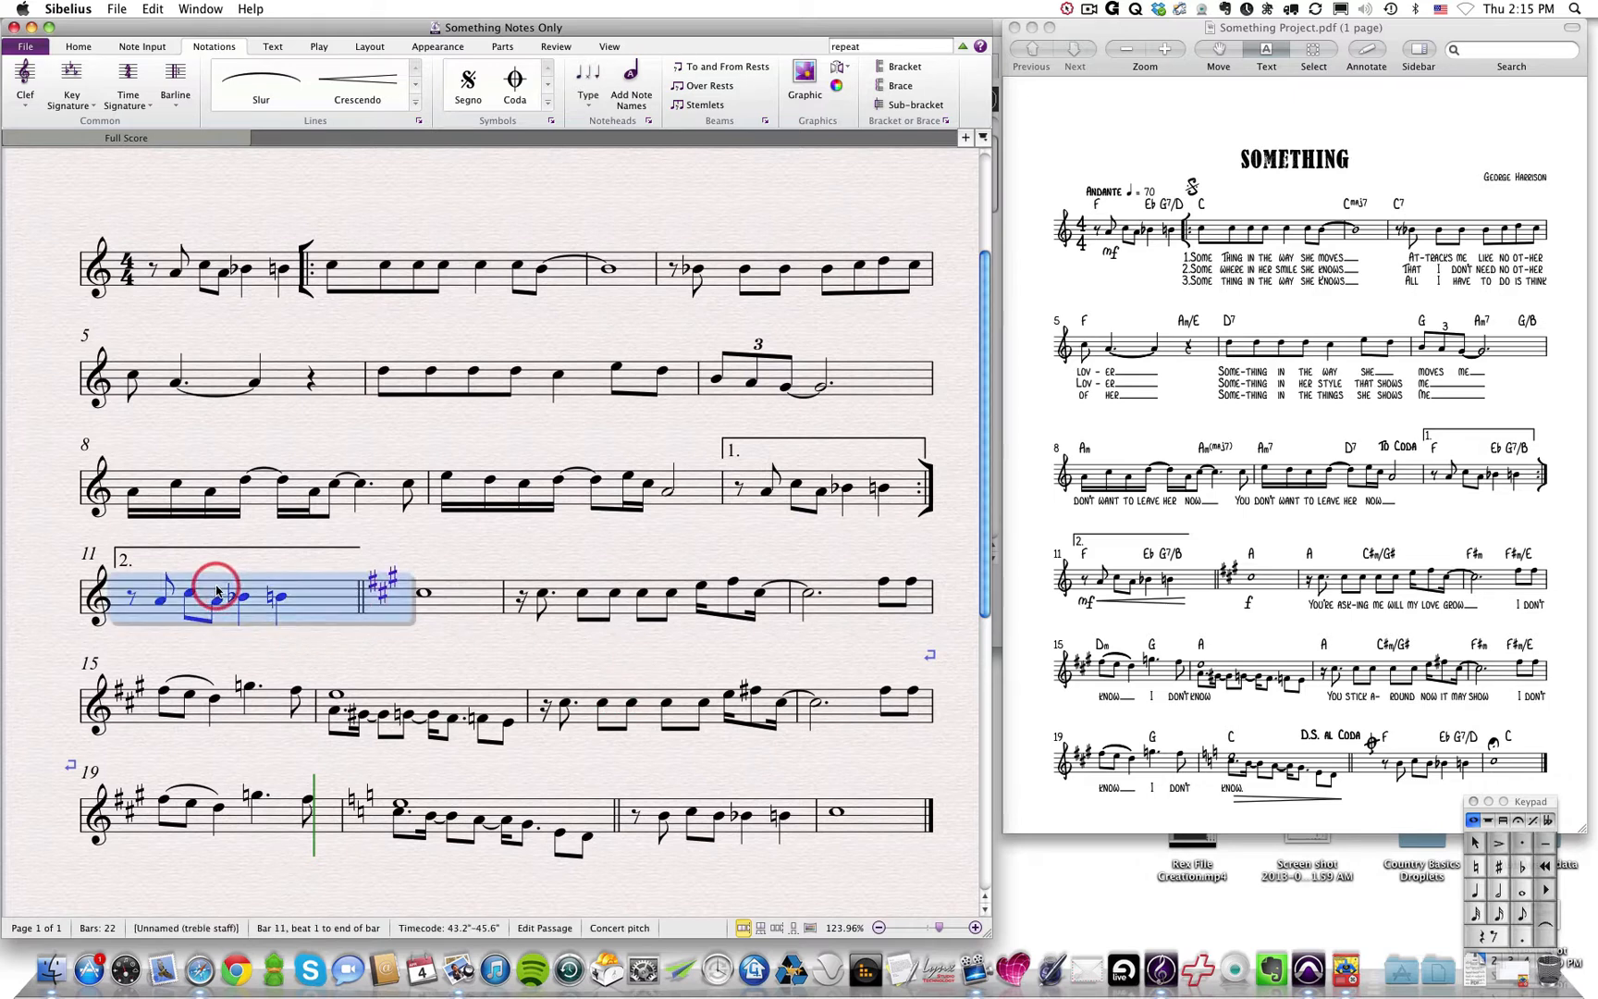
pyautogui.click(413, 105)
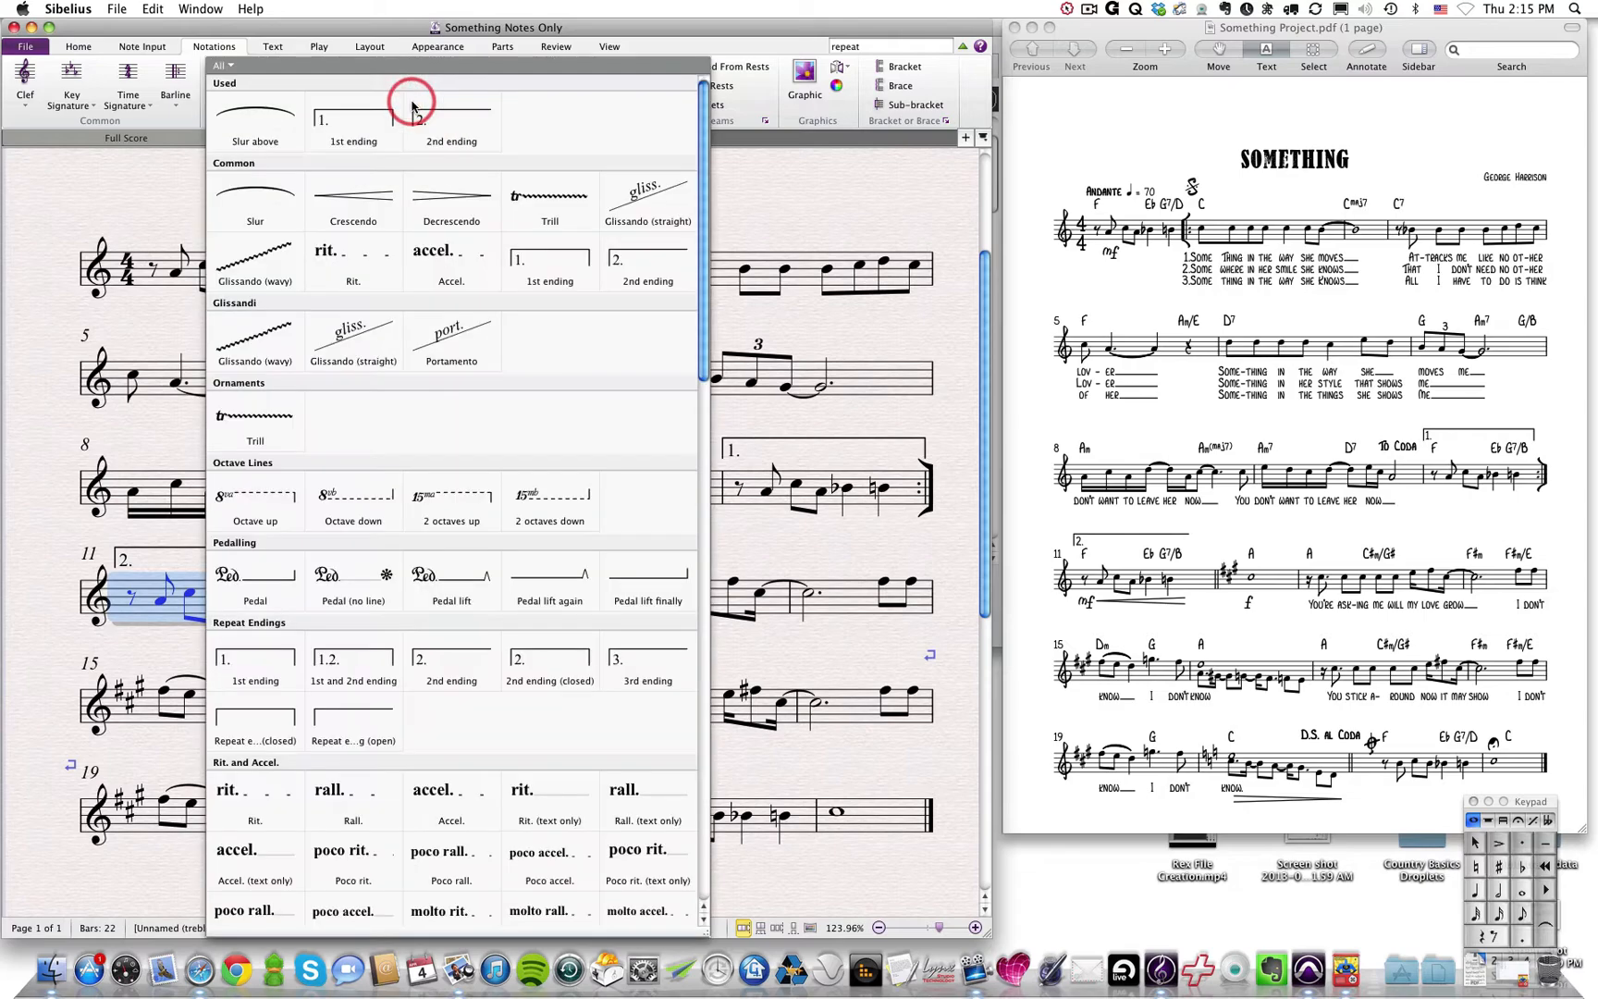
pyautogui.click(361, 202)
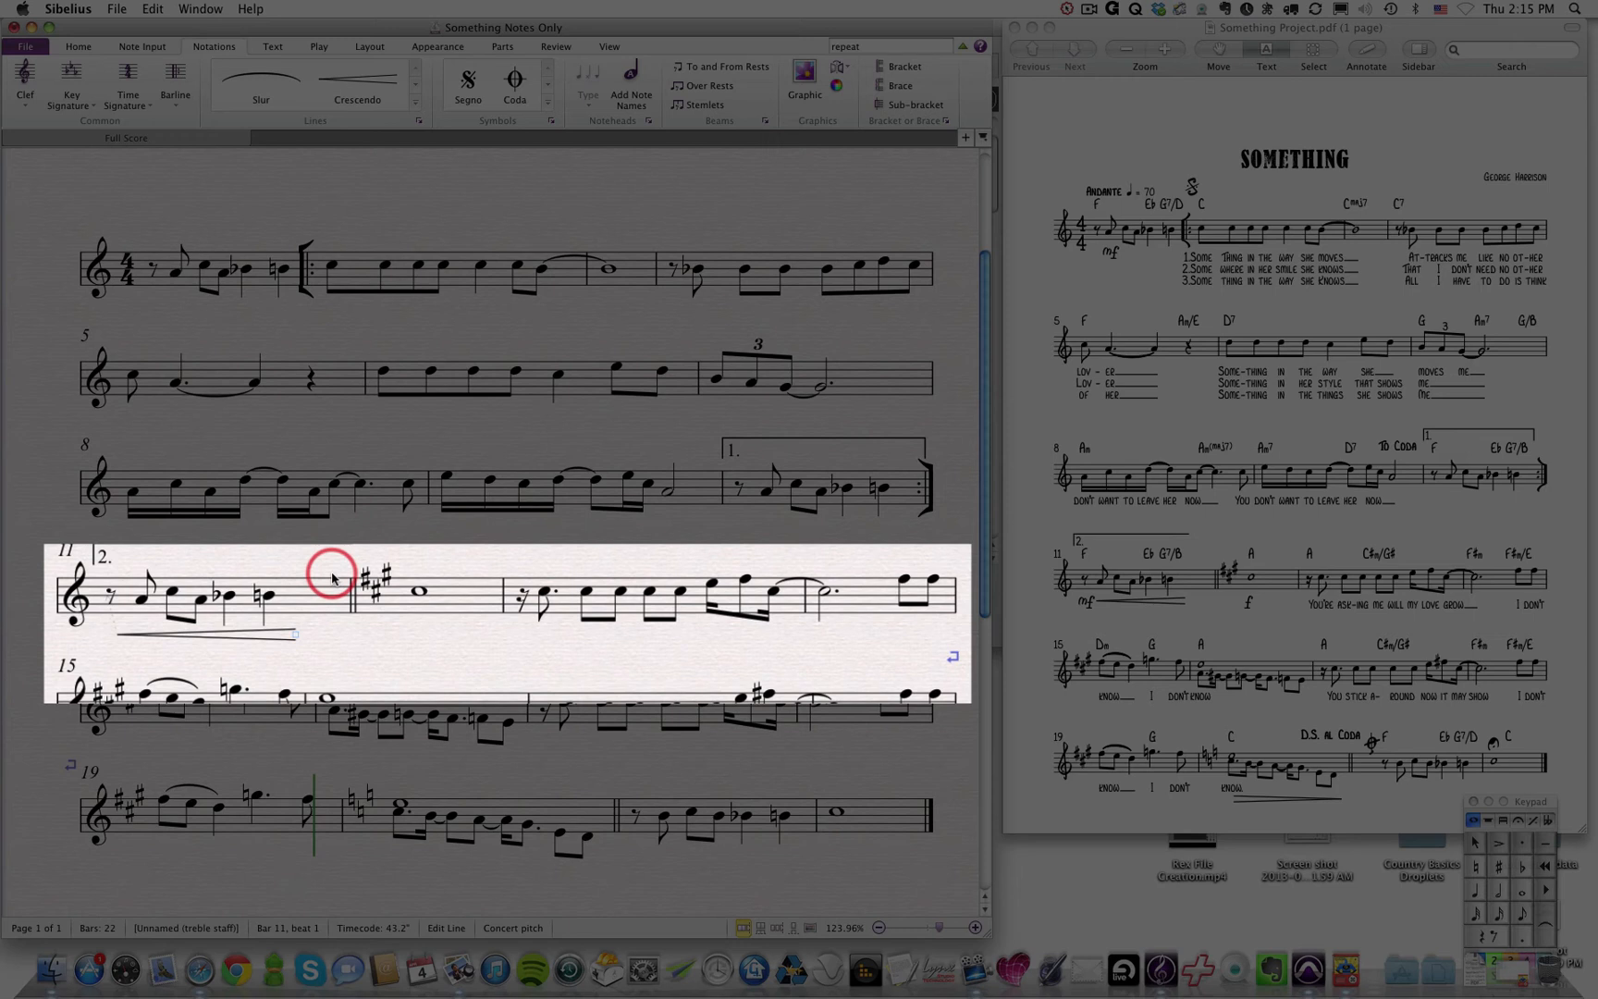
# Step: Extend the end of bar 11's crescendo note by note across to the last beat of bar 14
pyautogui.press('space')
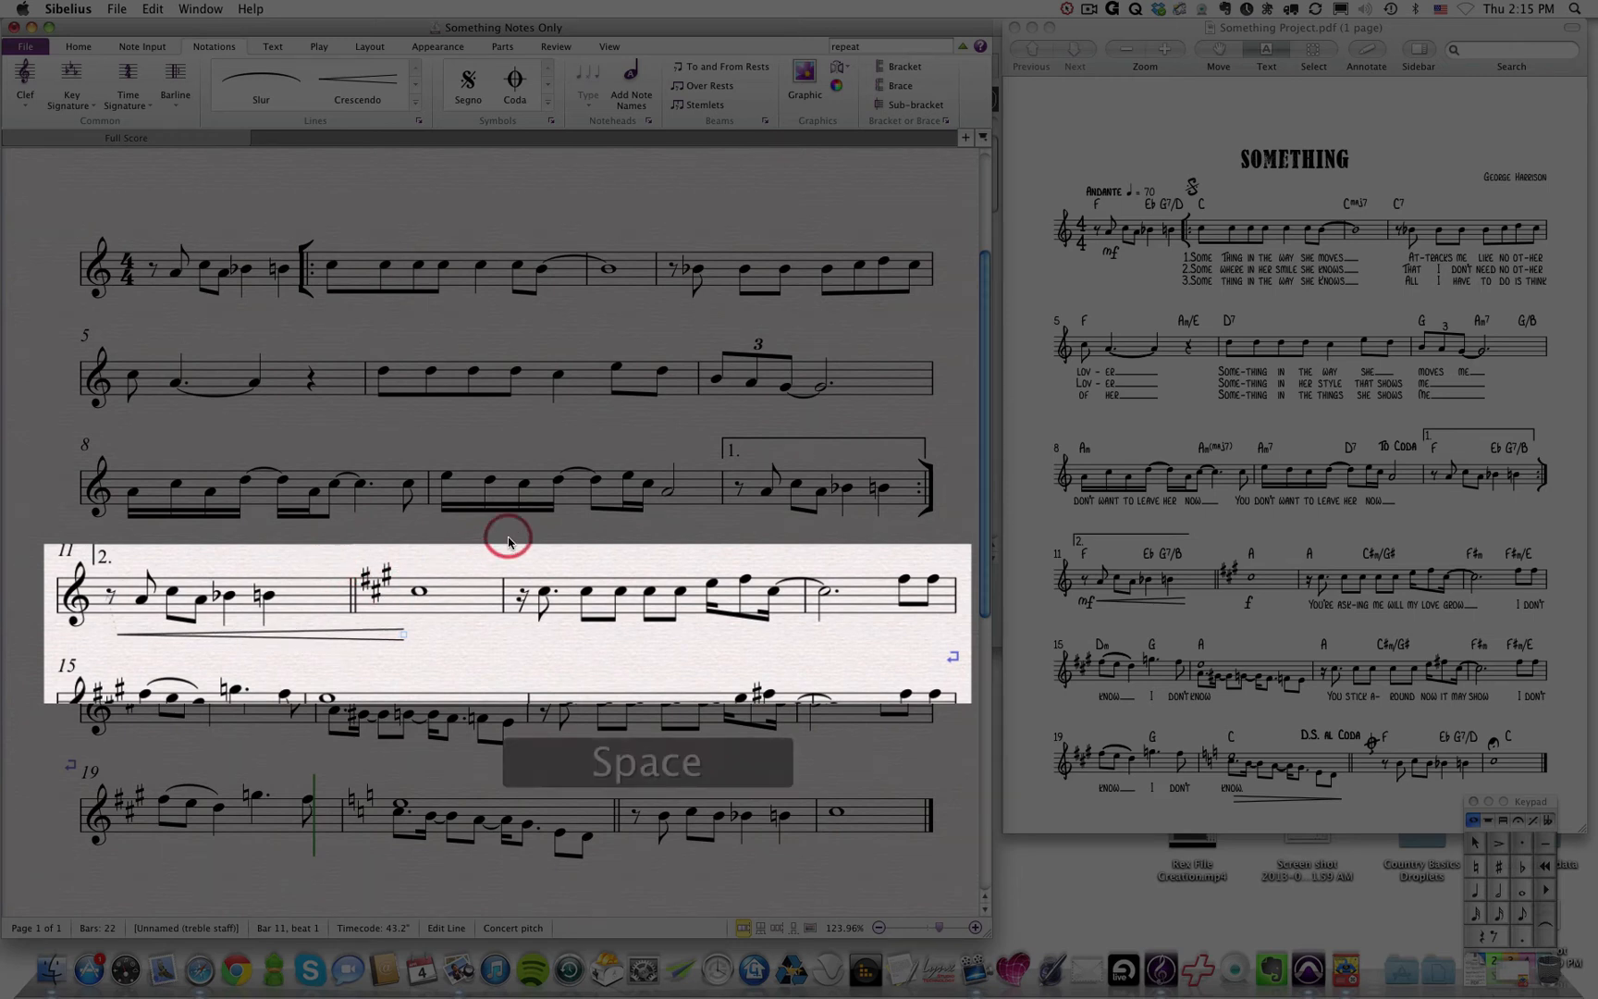
pyautogui.press('space')
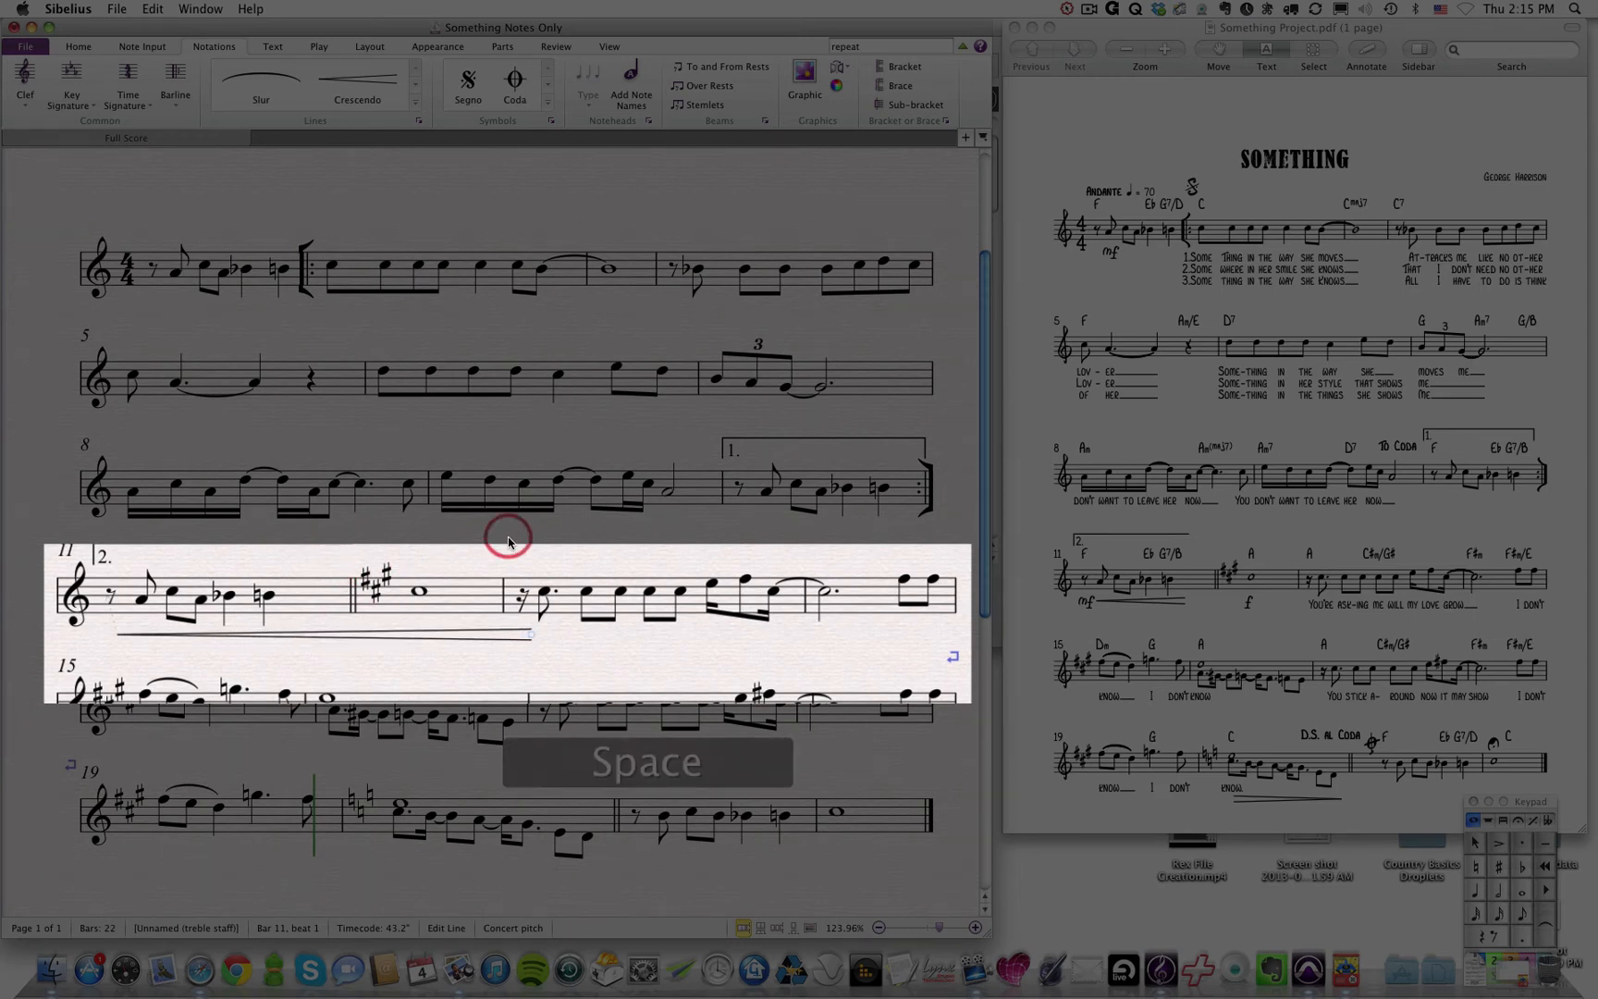
pyautogui.press('space')
pyautogui.press('space')
pyautogui.press('space')
pyautogui.press('space')
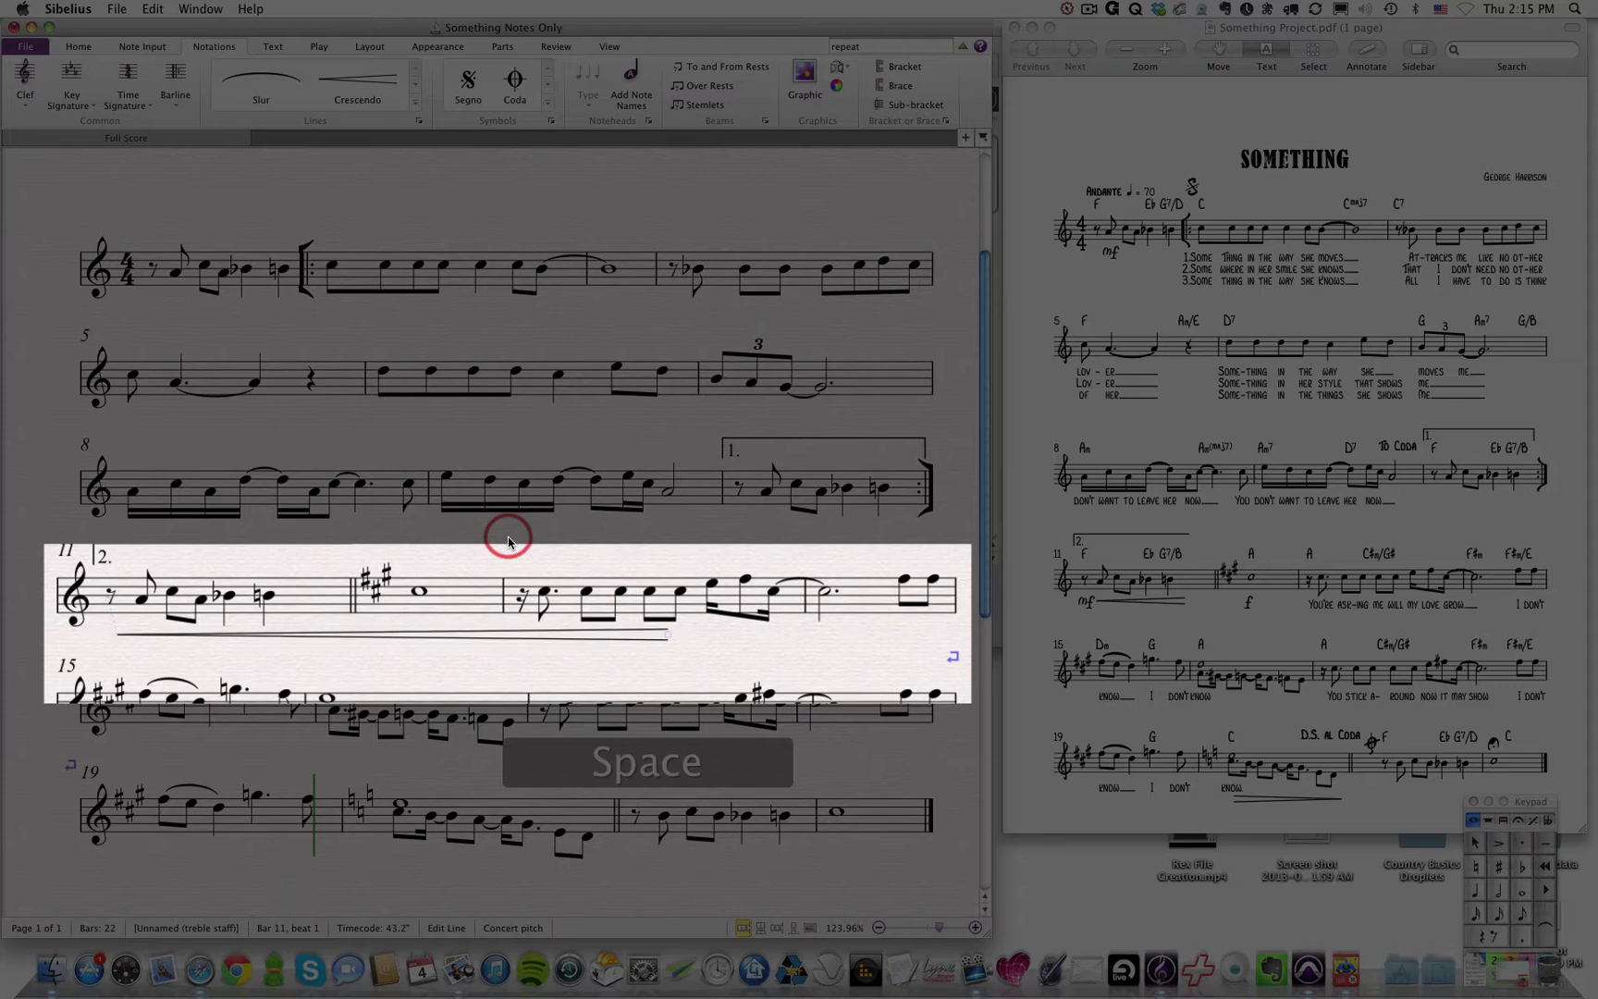
pyautogui.press('space')
pyautogui.press('space')
pyautogui.press('space')
pyautogui.press('space')
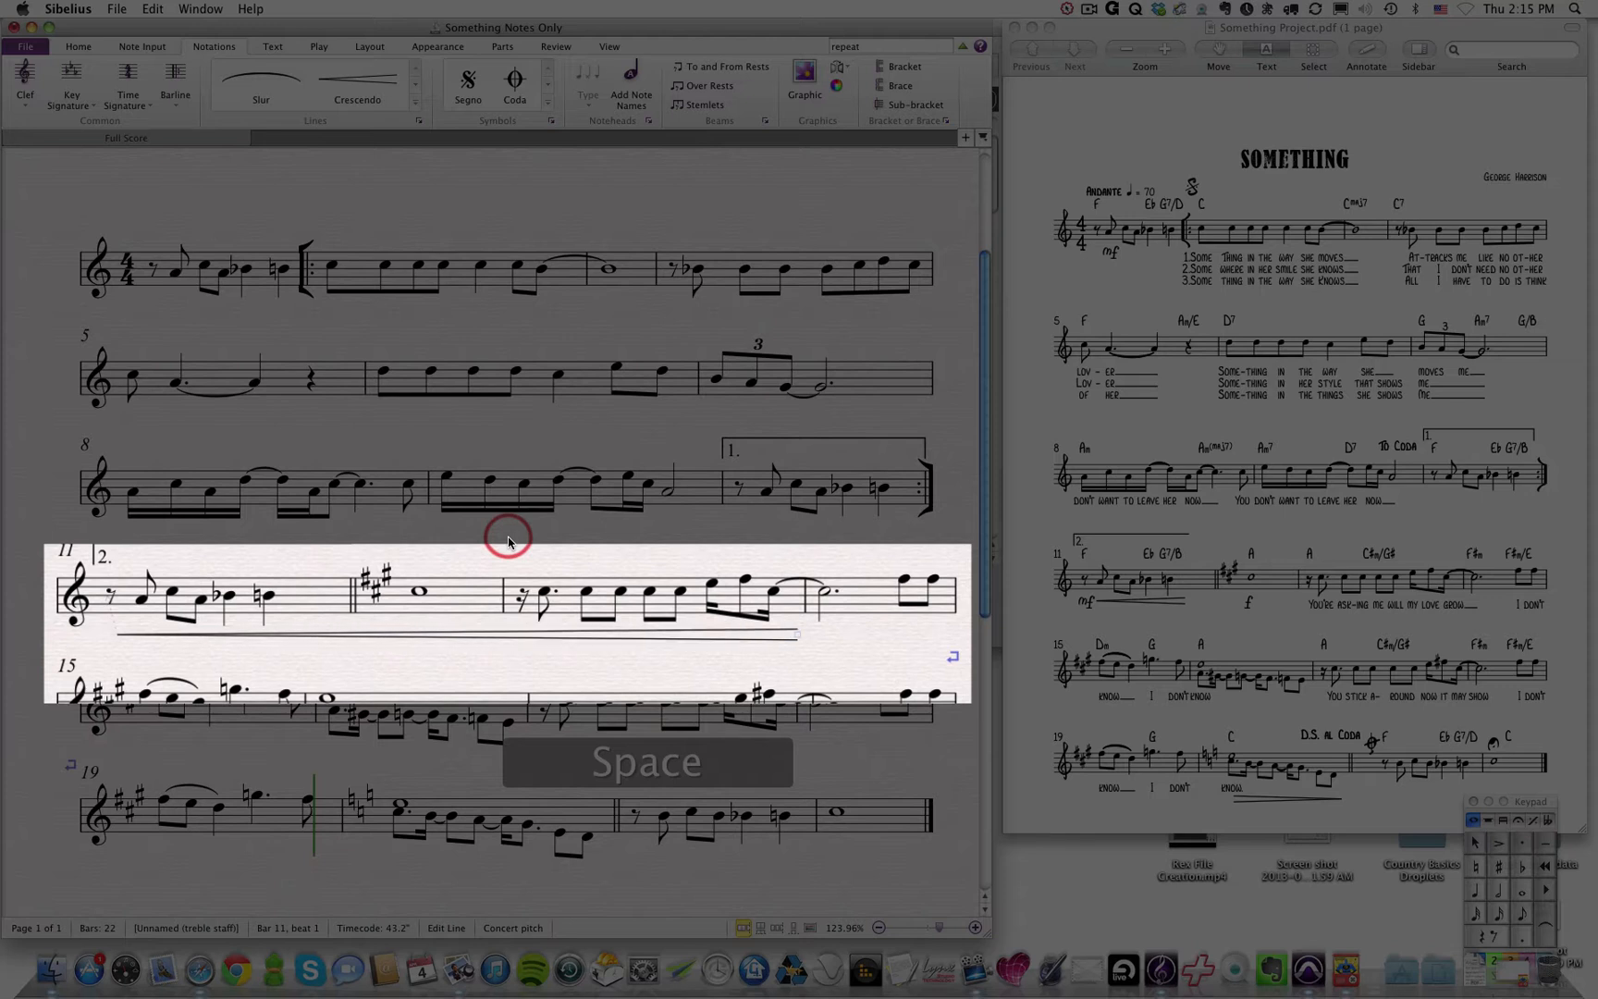
pyautogui.press('space')
pyautogui.press('space')
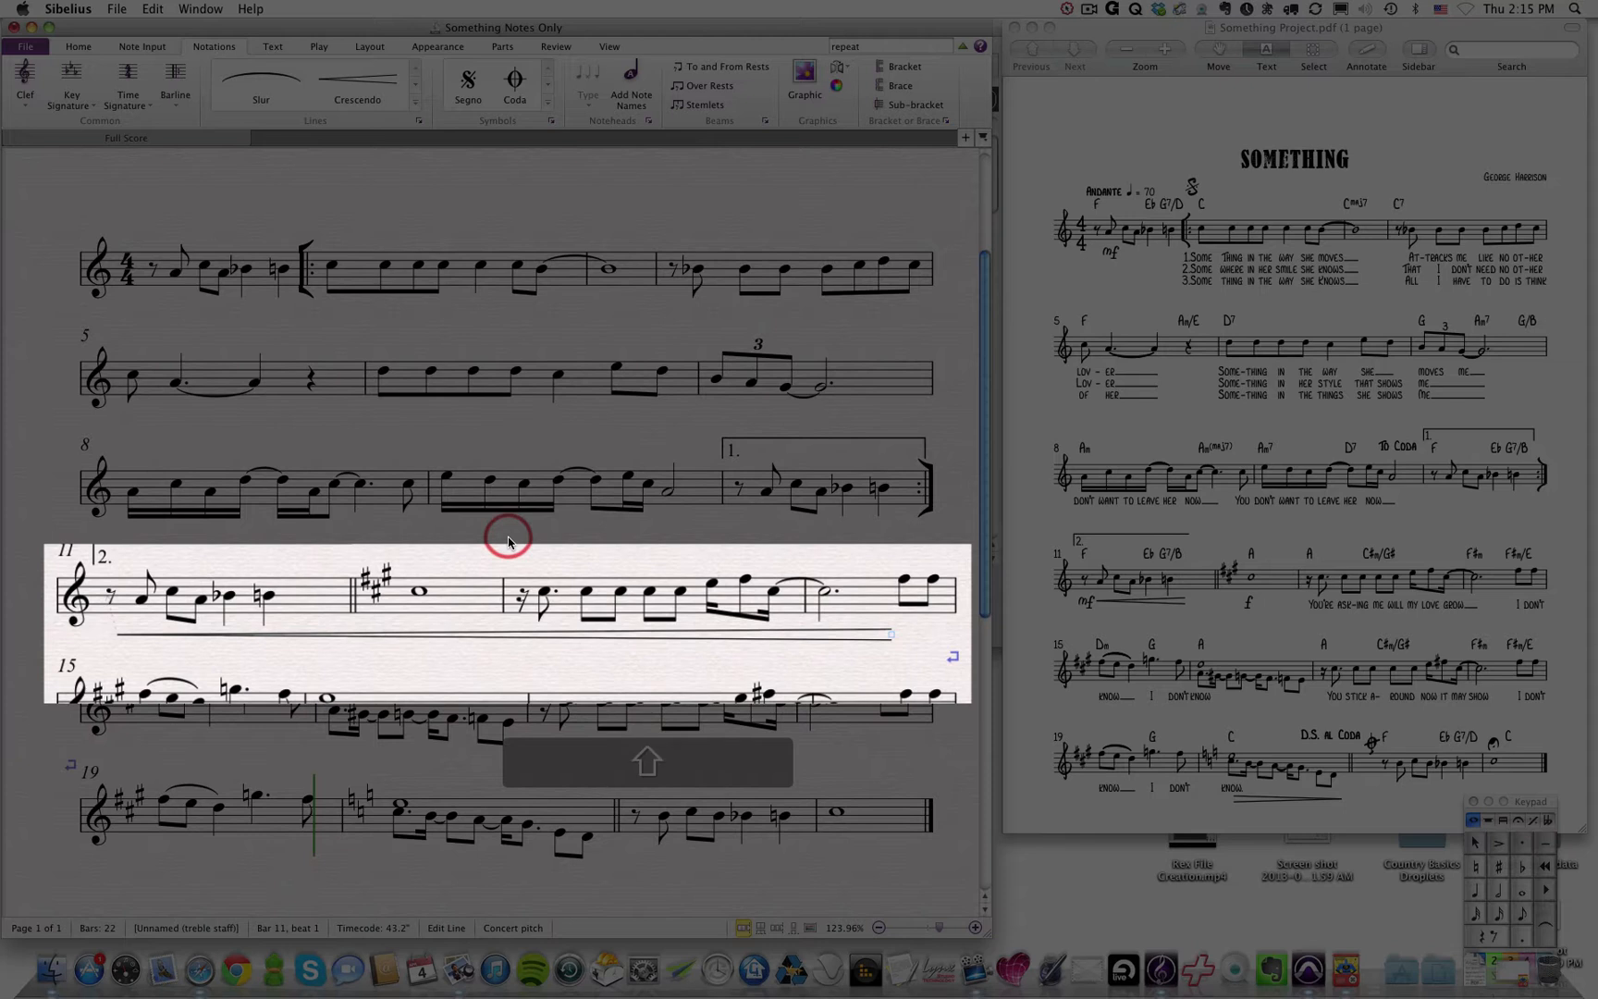
# Step: Shorten the crescendo note by note until it ends within bar 11 again
pyautogui.hotkey('shift', 'space')
pyautogui.hotkey('shift', 'space')
pyautogui.hotkey('shift', 'space')
pyautogui.hotkey('shift', 'space')
pyautogui.hotkey('shift', 'space')
pyautogui.hotkey('shift', 'space')
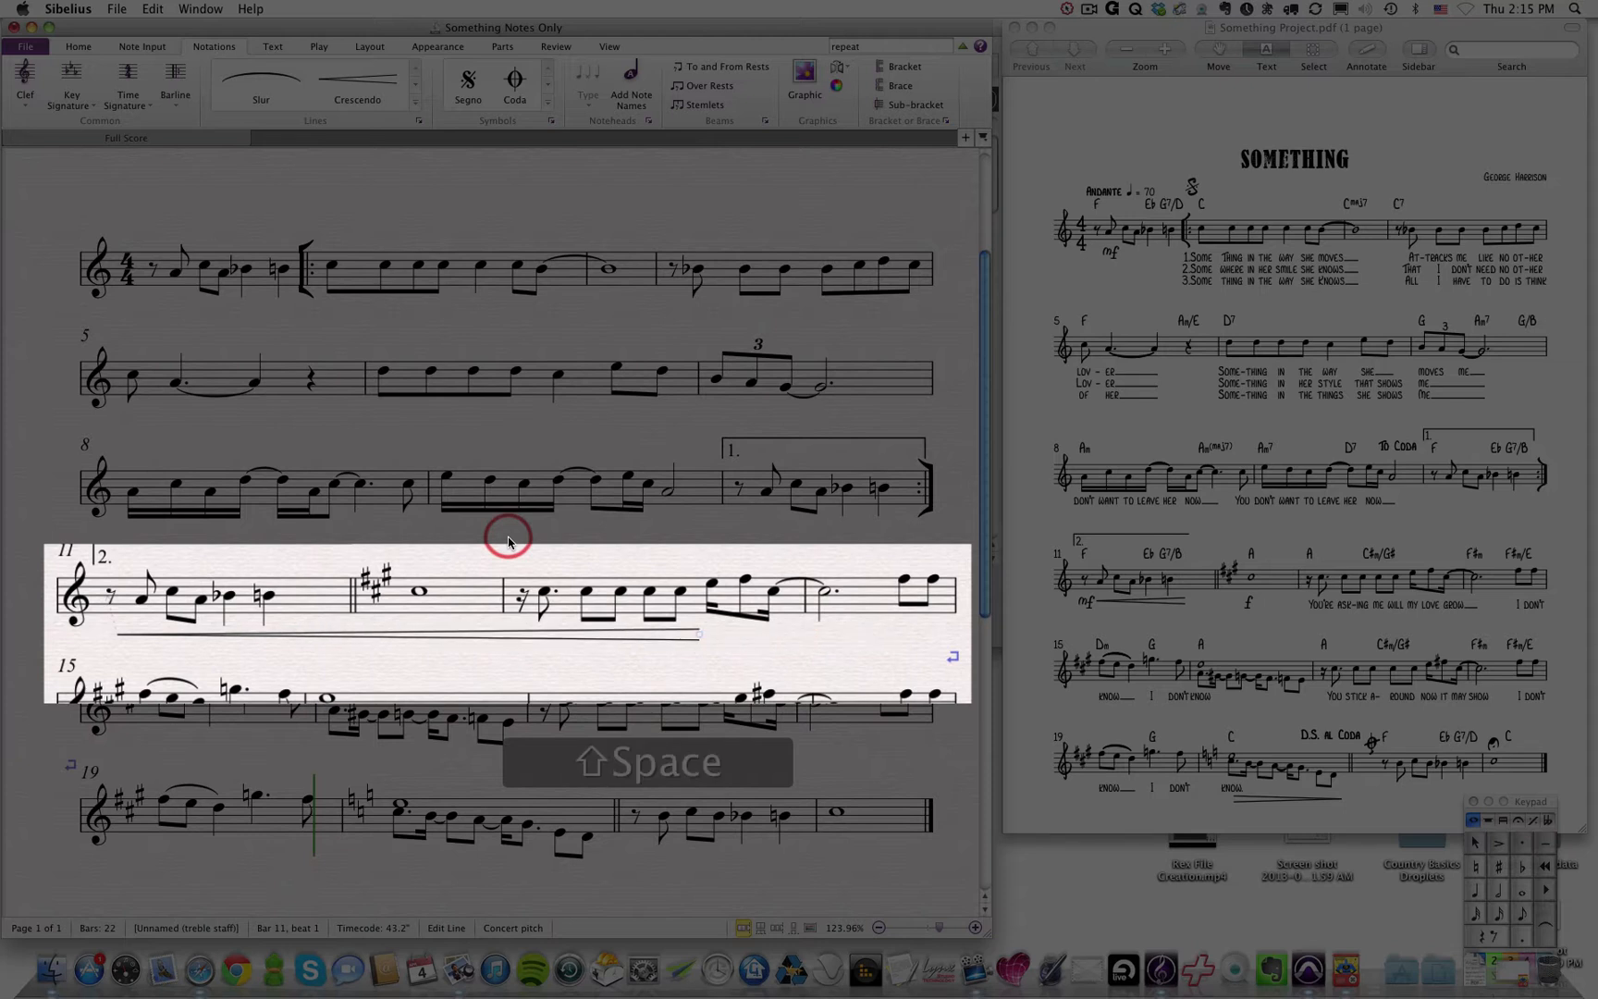
pyautogui.hotkey('shift', 'space')
pyautogui.hotkey('shift', 'space')
pyautogui.hotkey('shift', 'space')
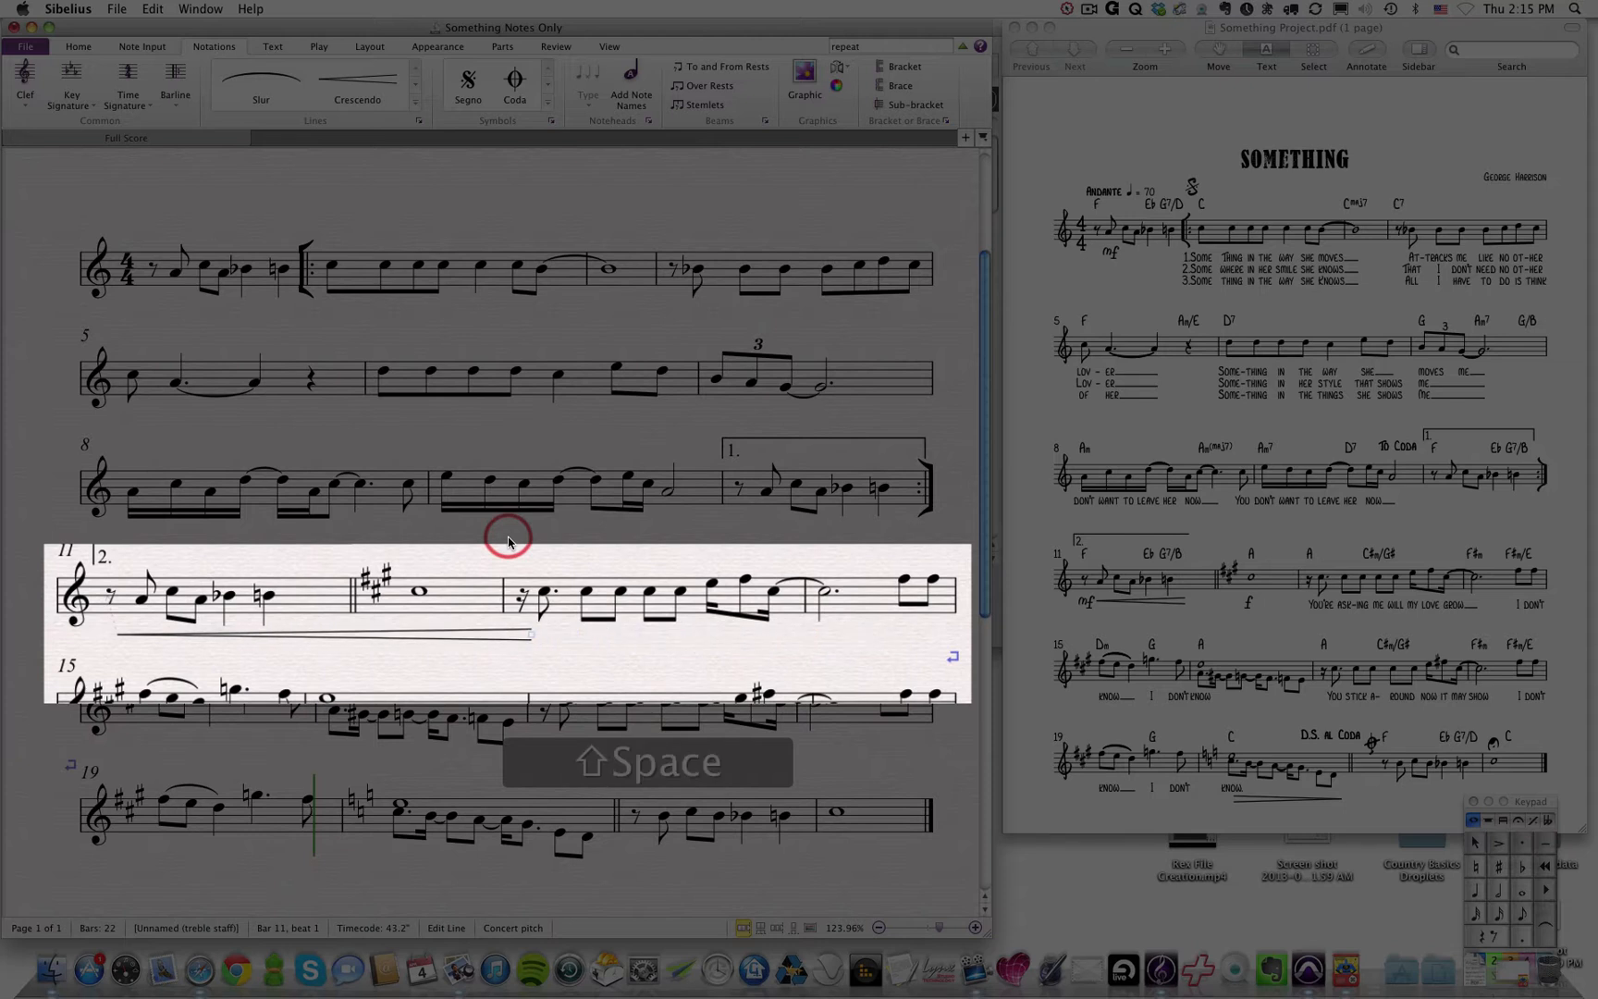
pyautogui.hotkey('shift', 'space')
pyautogui.hotkey('shift', 'space')
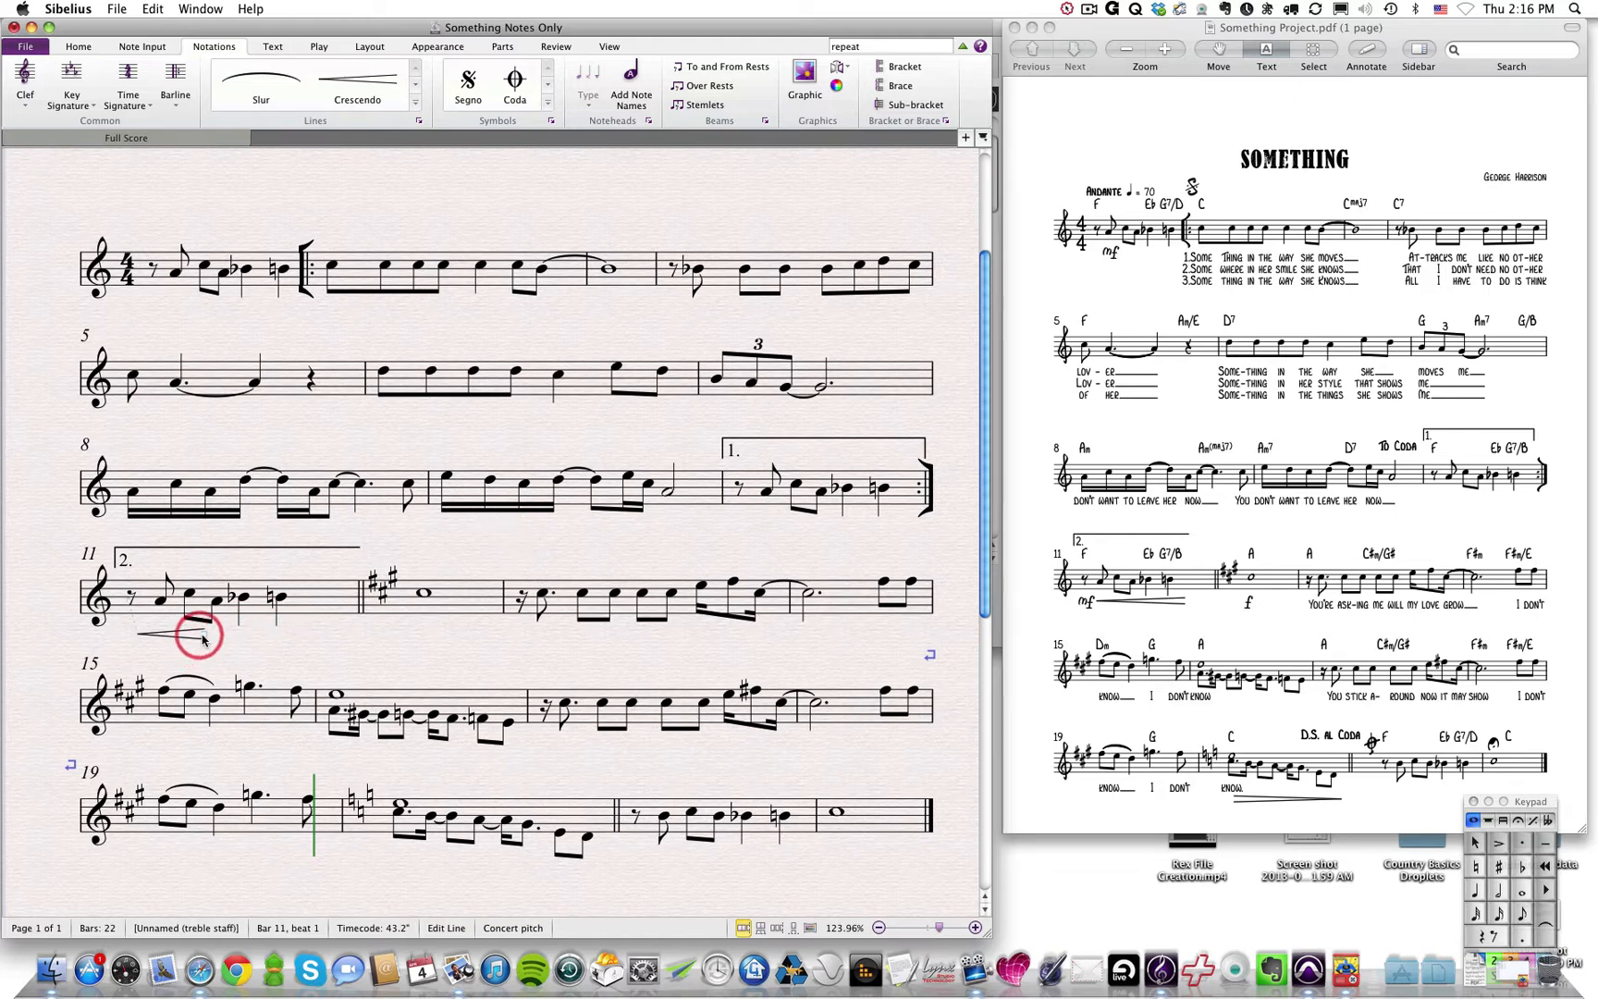
# Step: Lengthen the crescendo below bar 11 so that it ends just past the double barline
pyautogui.moveTo(206, 638); pyautogui.dragTo(303, 640)
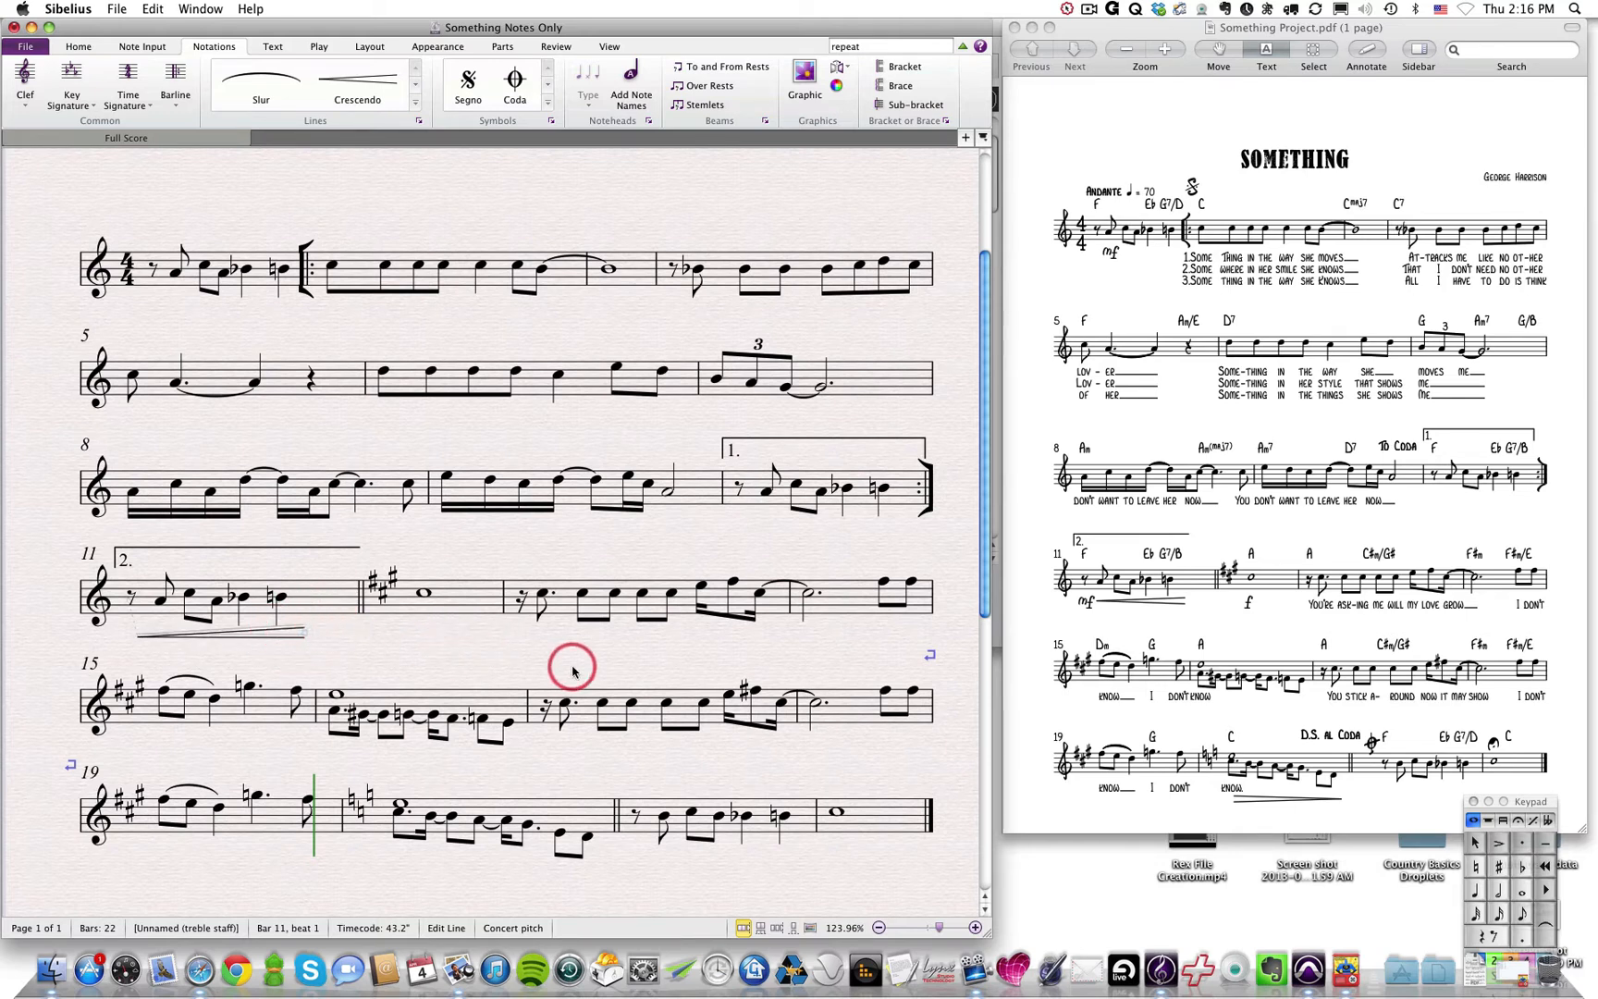
pyautogui.press('super+z')
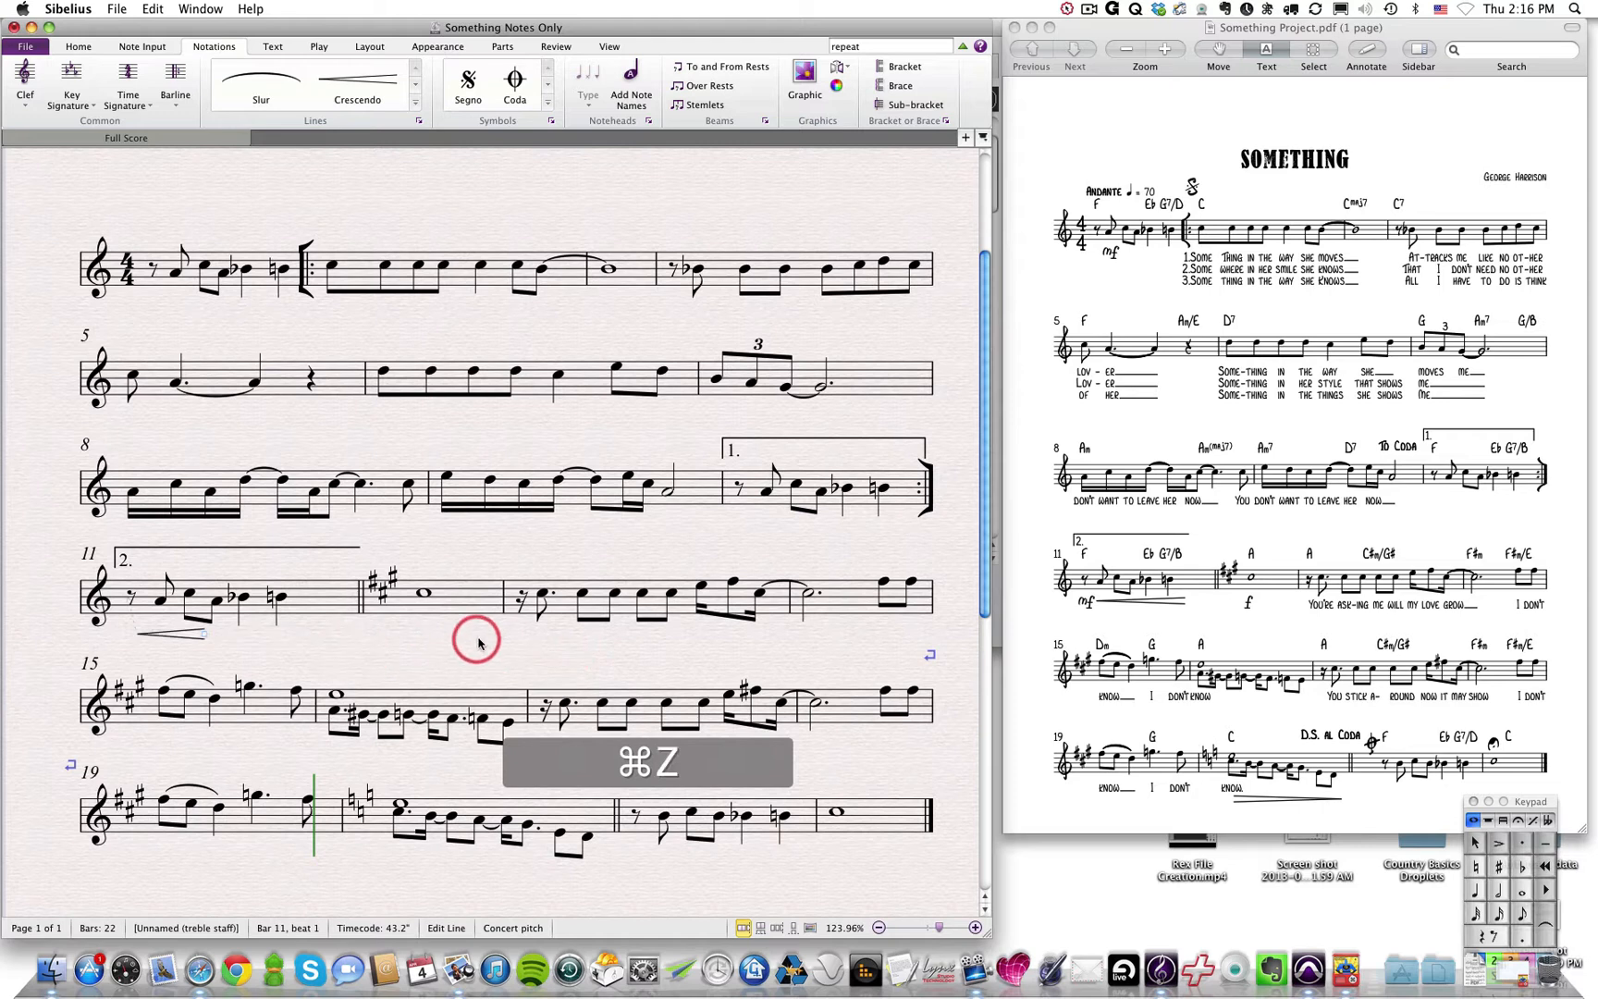
pyautogui.press('space')
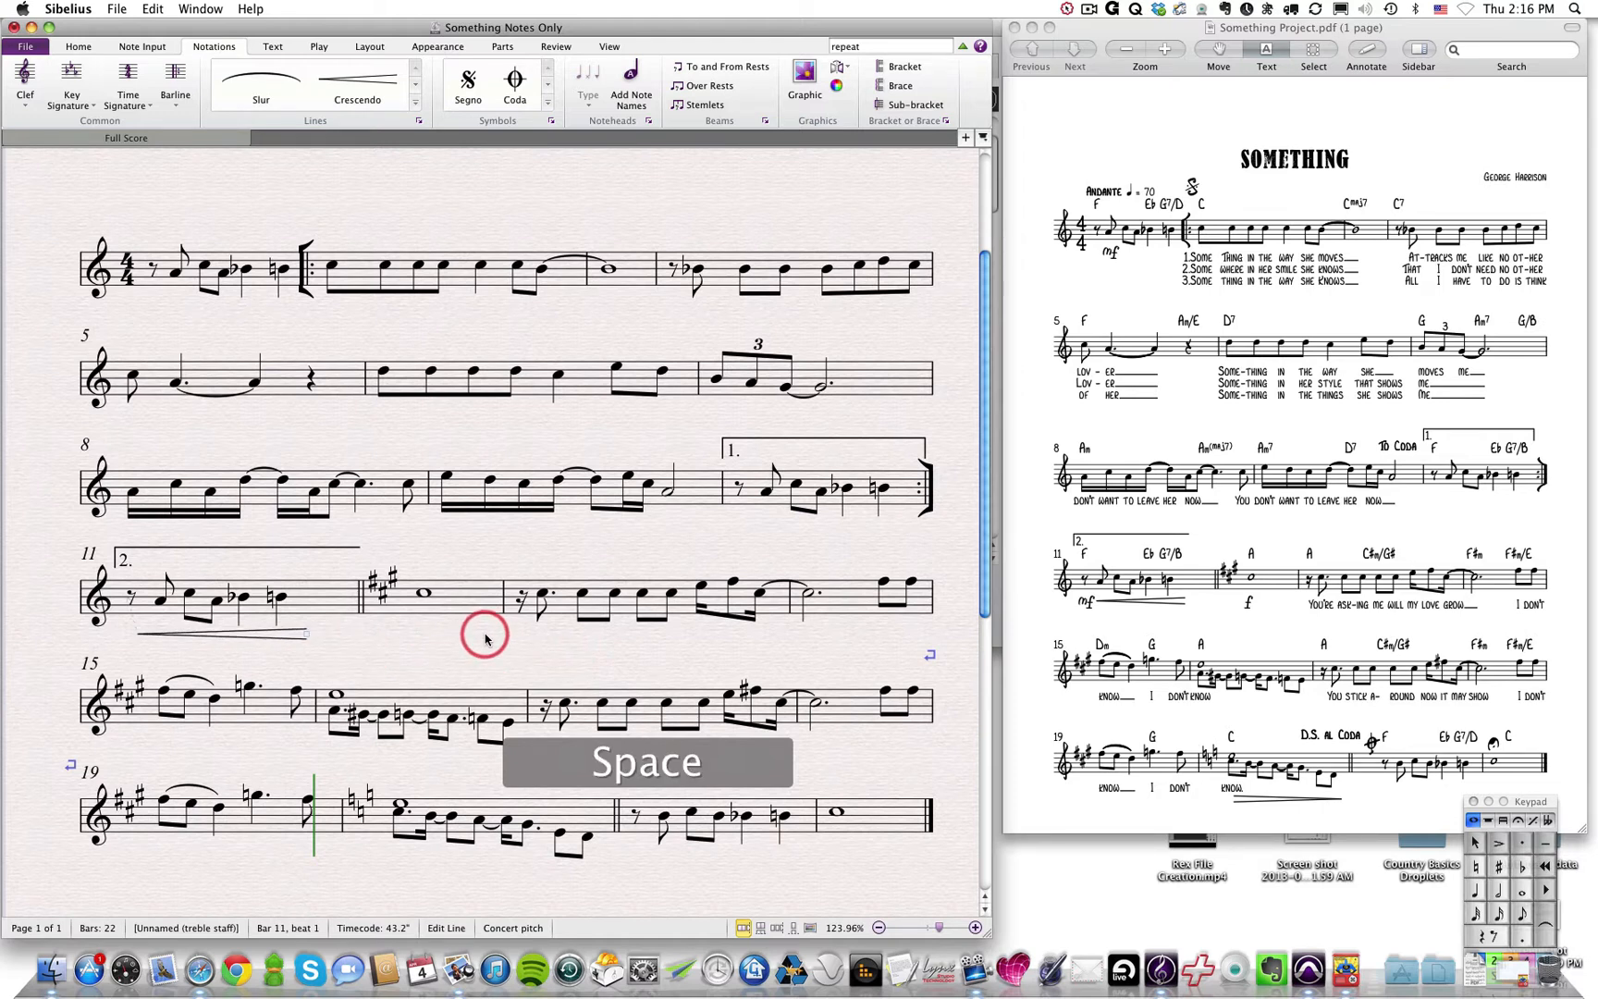
pyautogui.press('space')
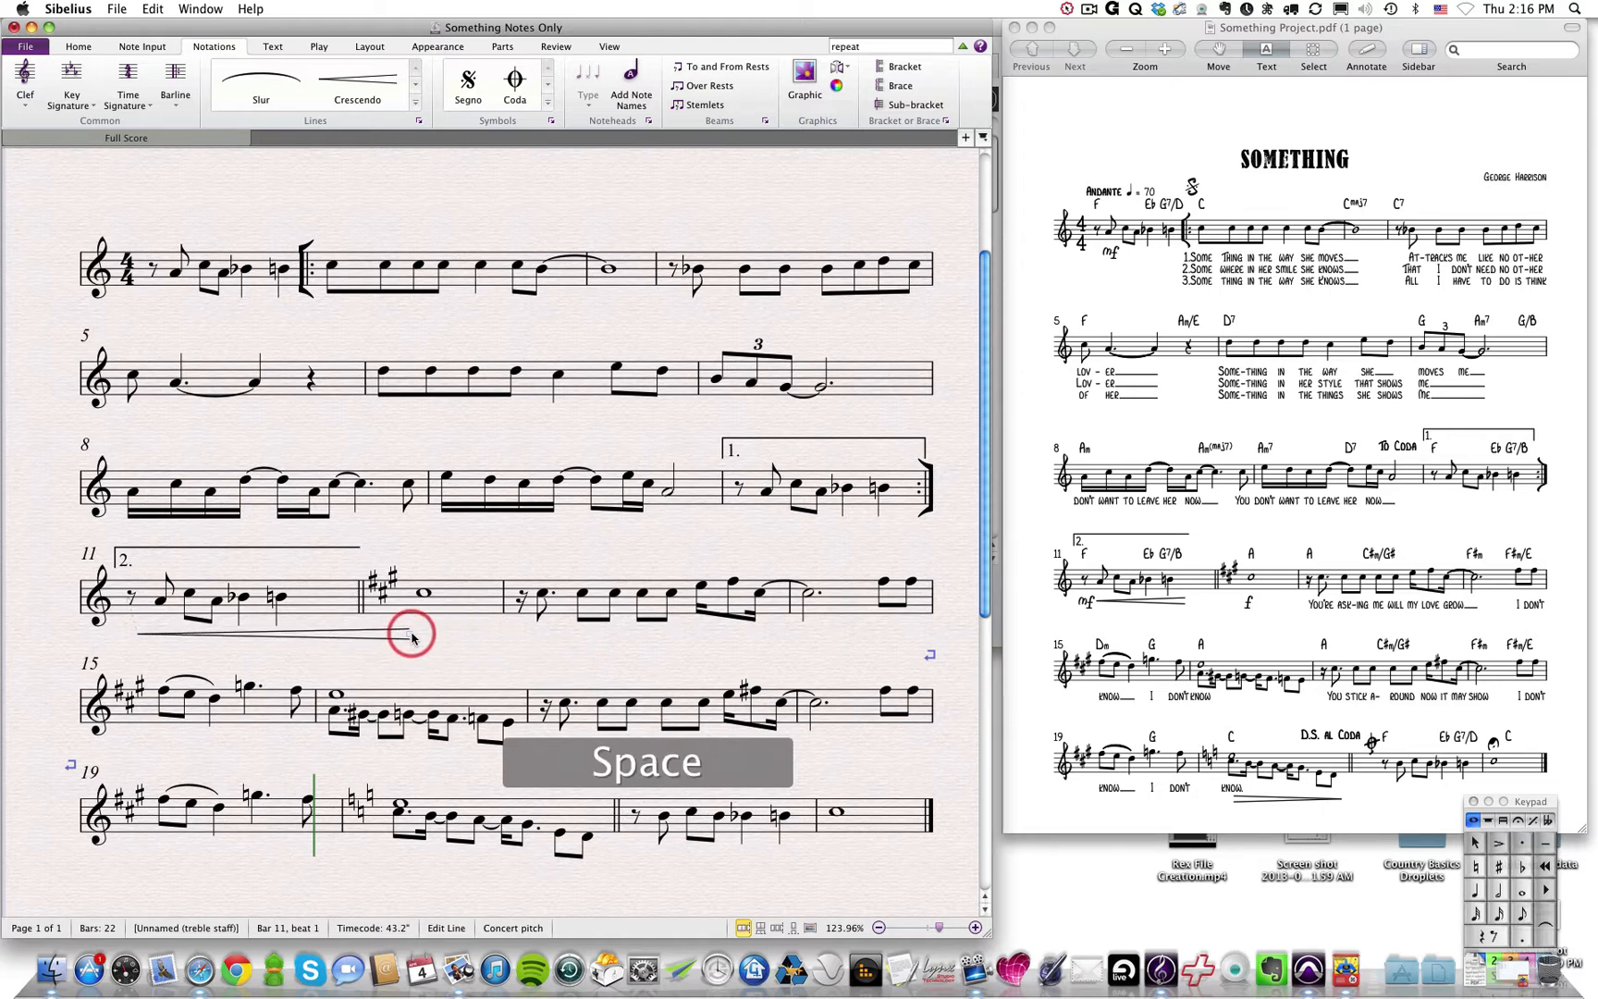
pyautogui.moveTo(408, 636); pyautogui.dragTo(378, 636)
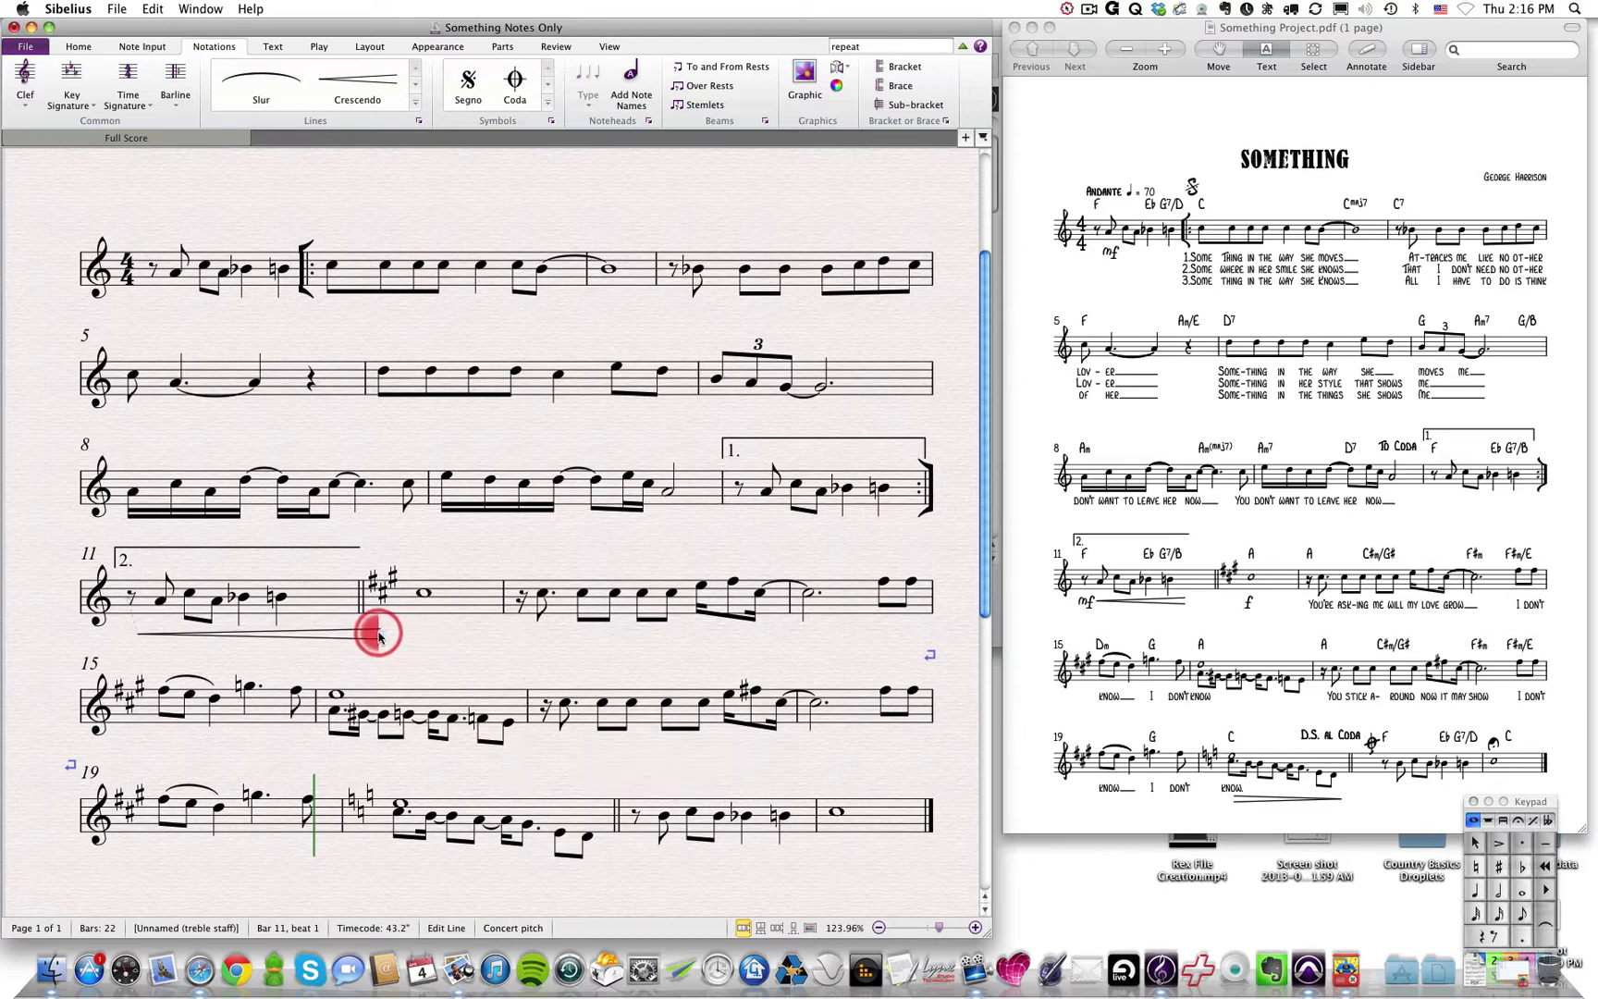
pyautogui.click(618, 632)
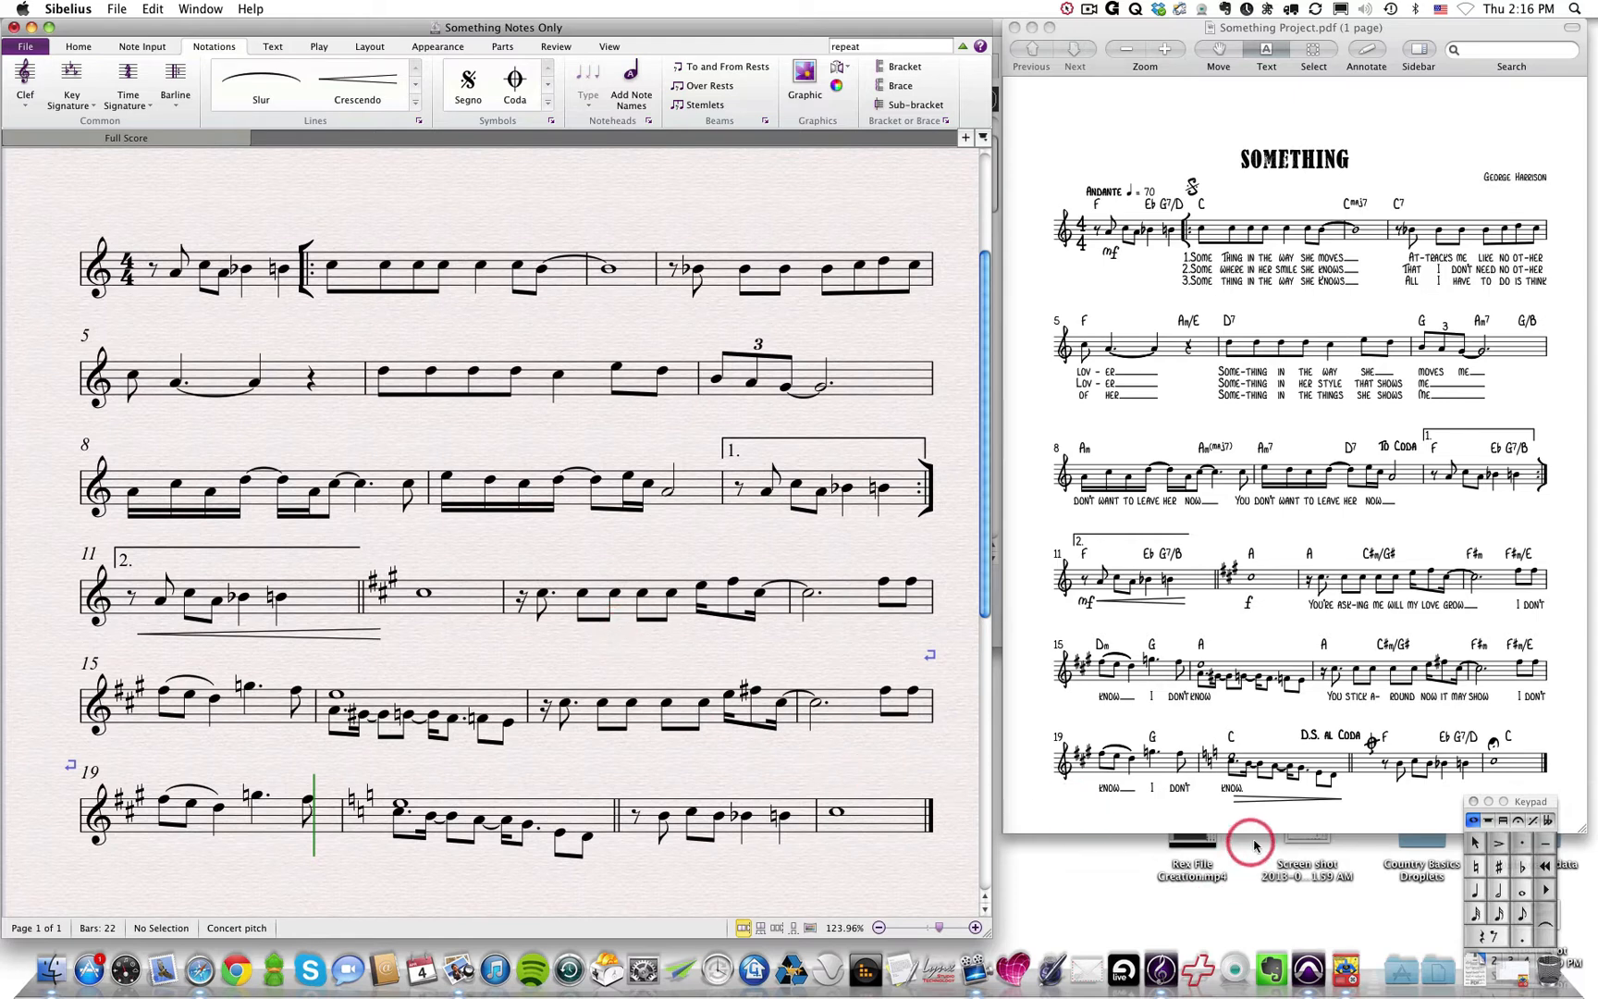
# Step: Add a decrescendo hairpin below bar 20
pyautogui.click(515, 803)
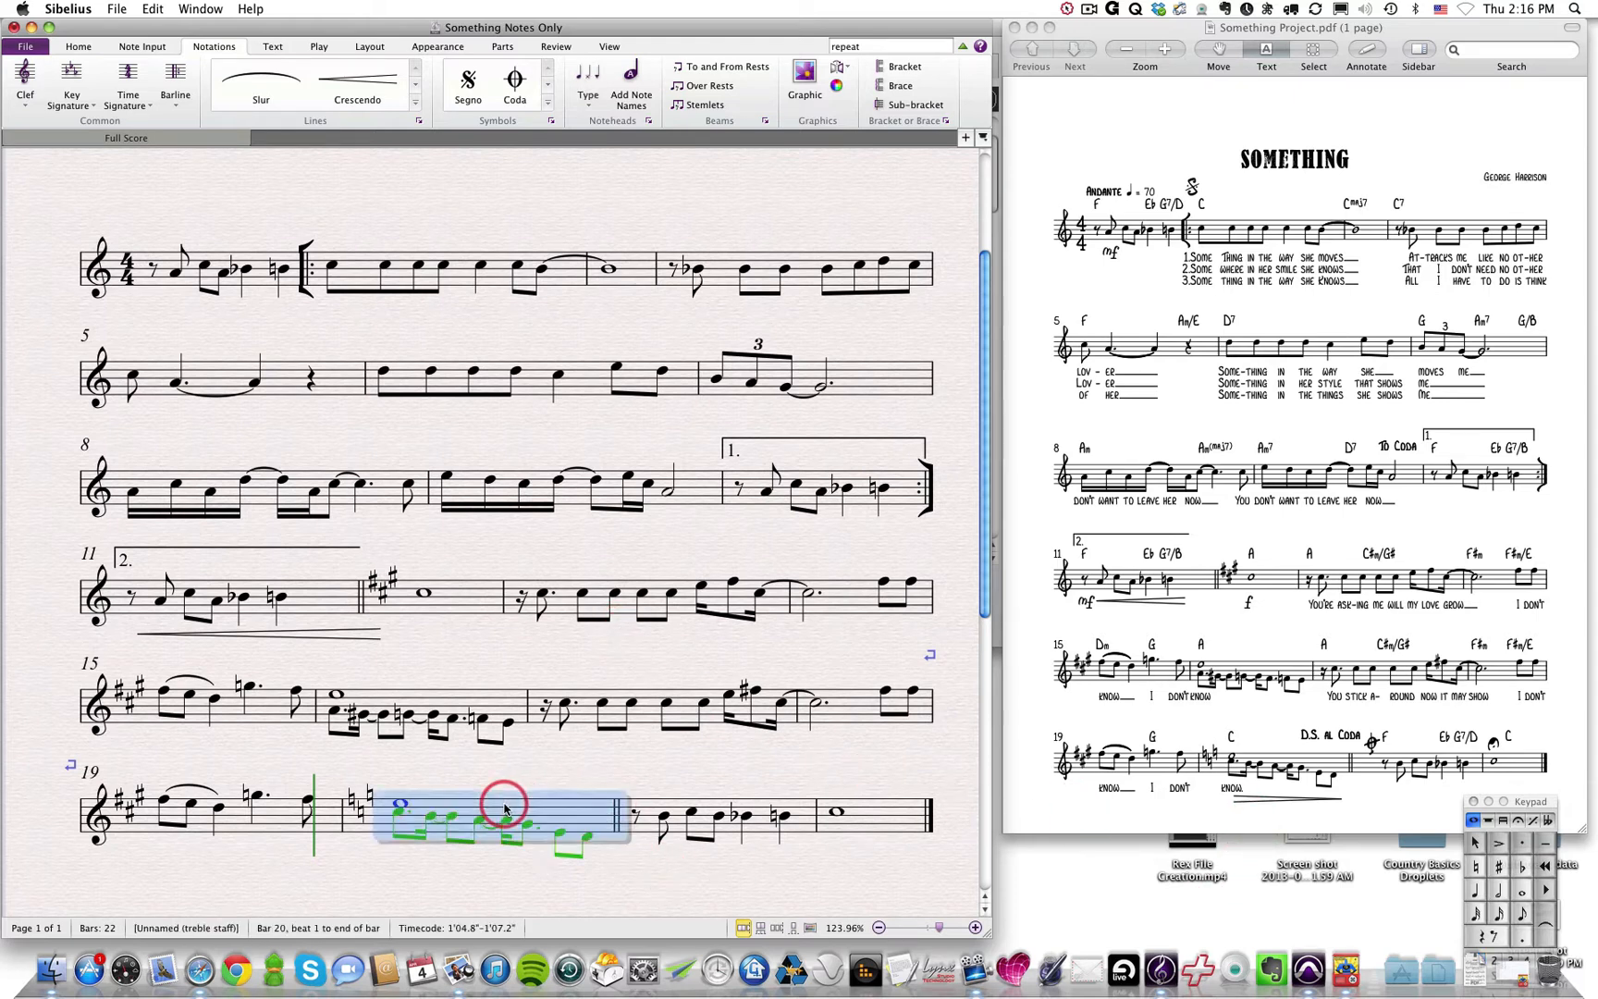
pyautogui.click(415, 104)
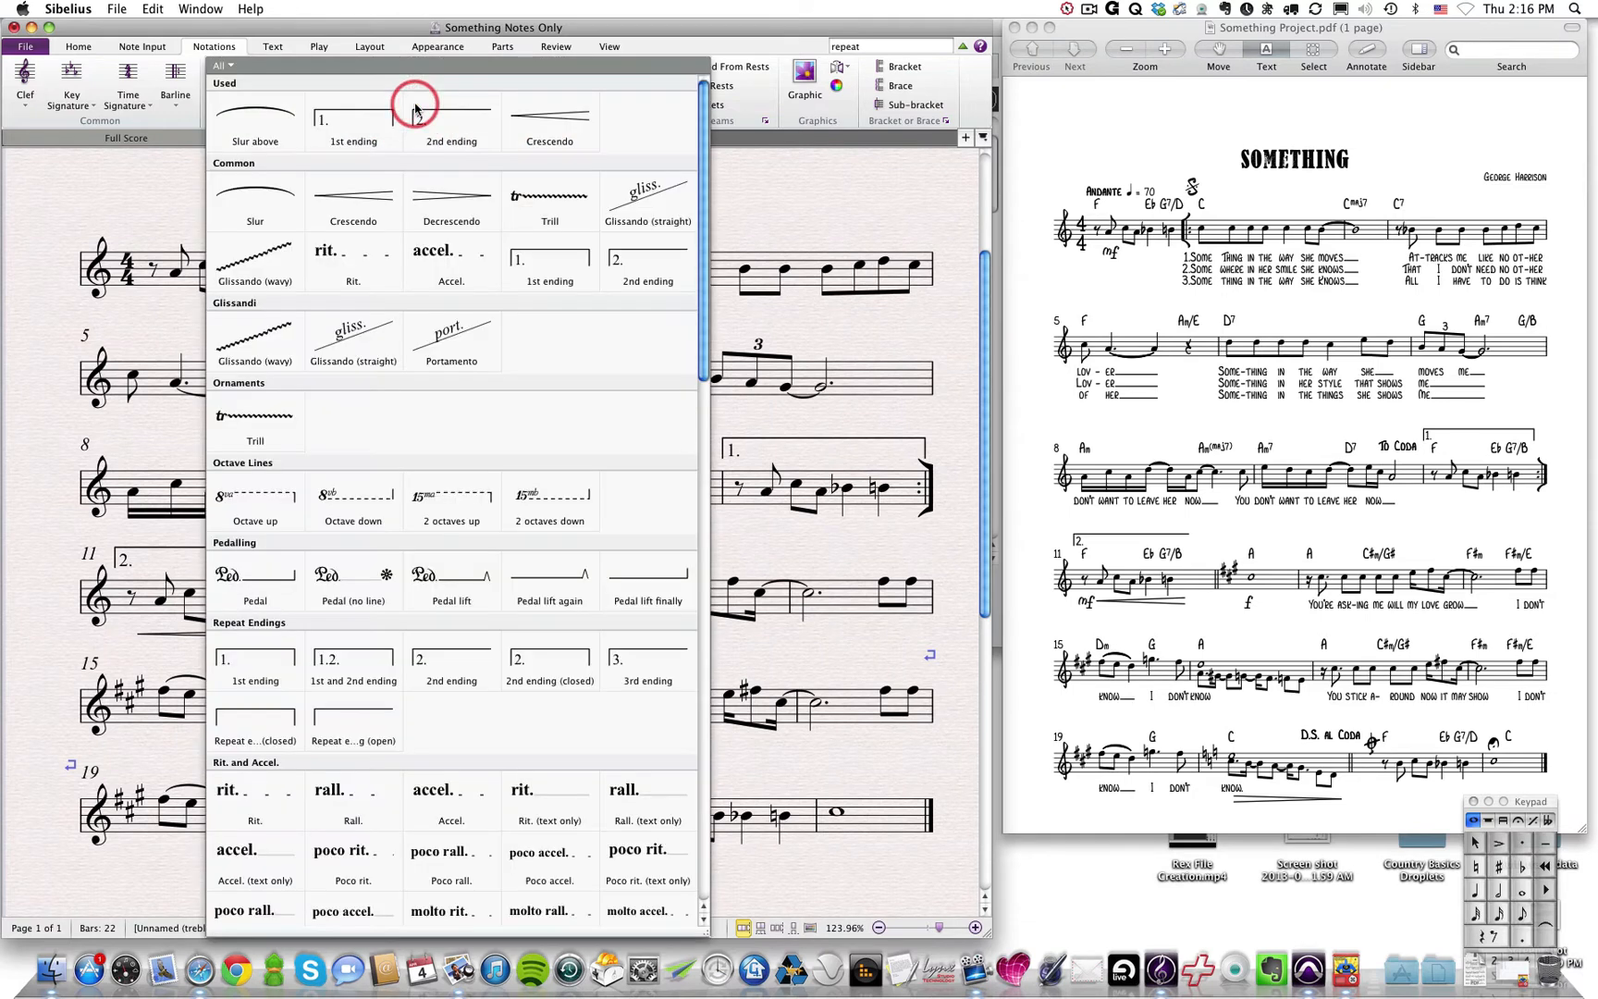
pyautogui.click(446, 204)
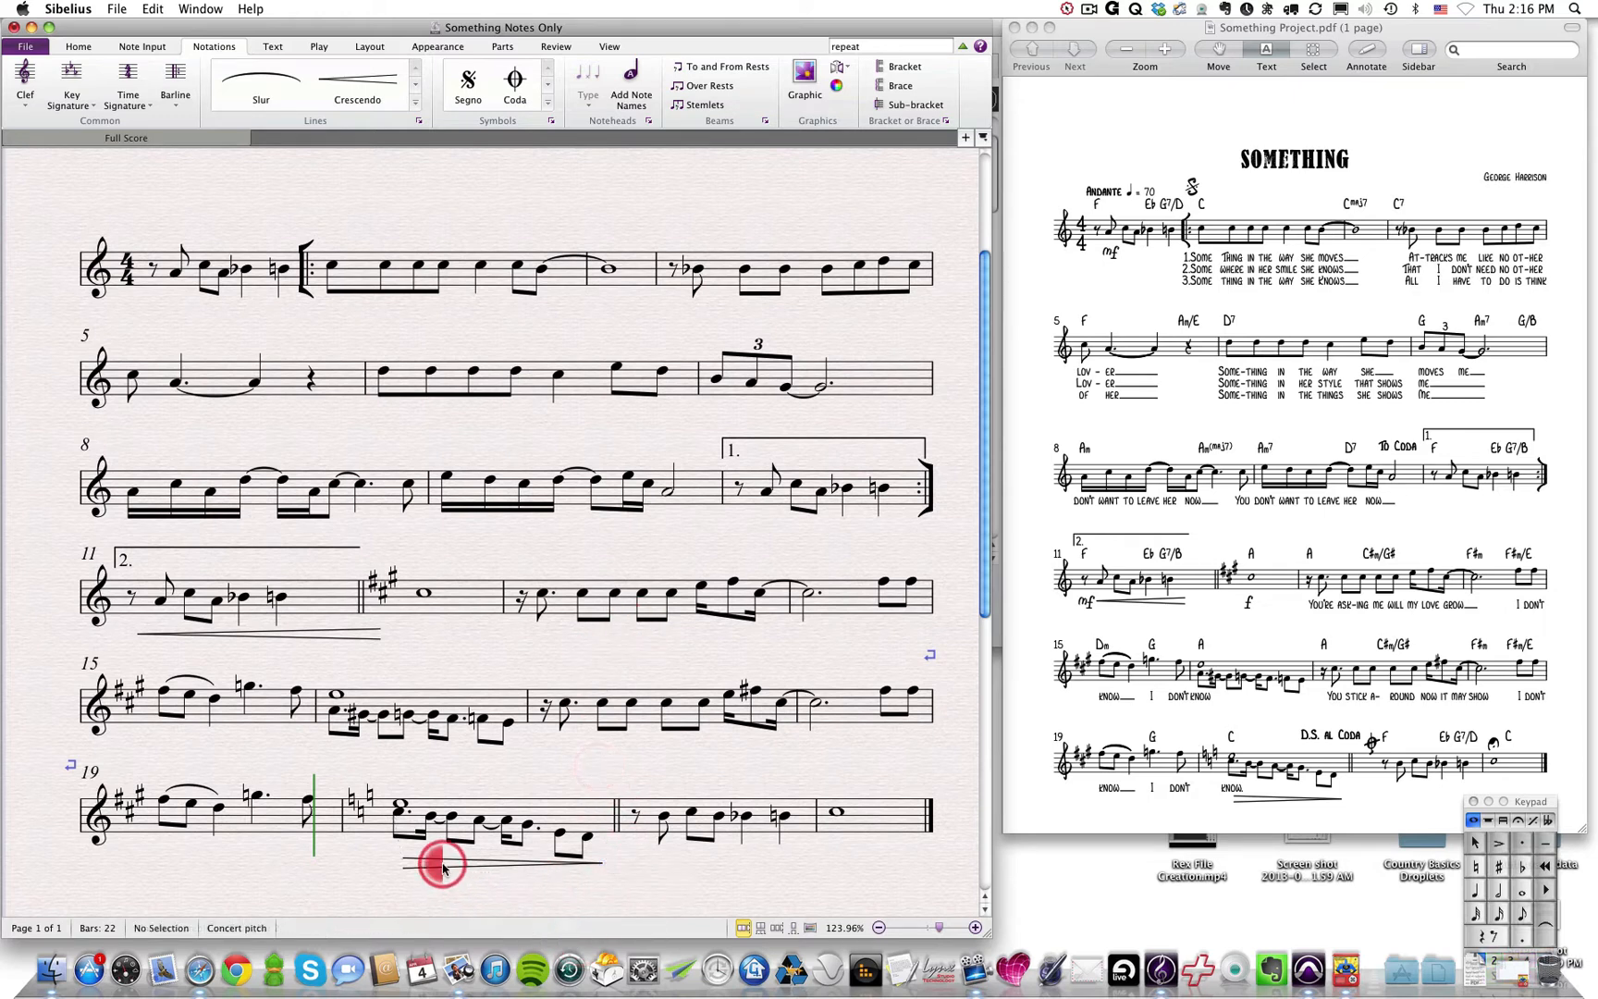
# Step: Move the start of bar 20's decrescendo hairpin note by note toward the end of the bar
pyautogui.click(441, 862)
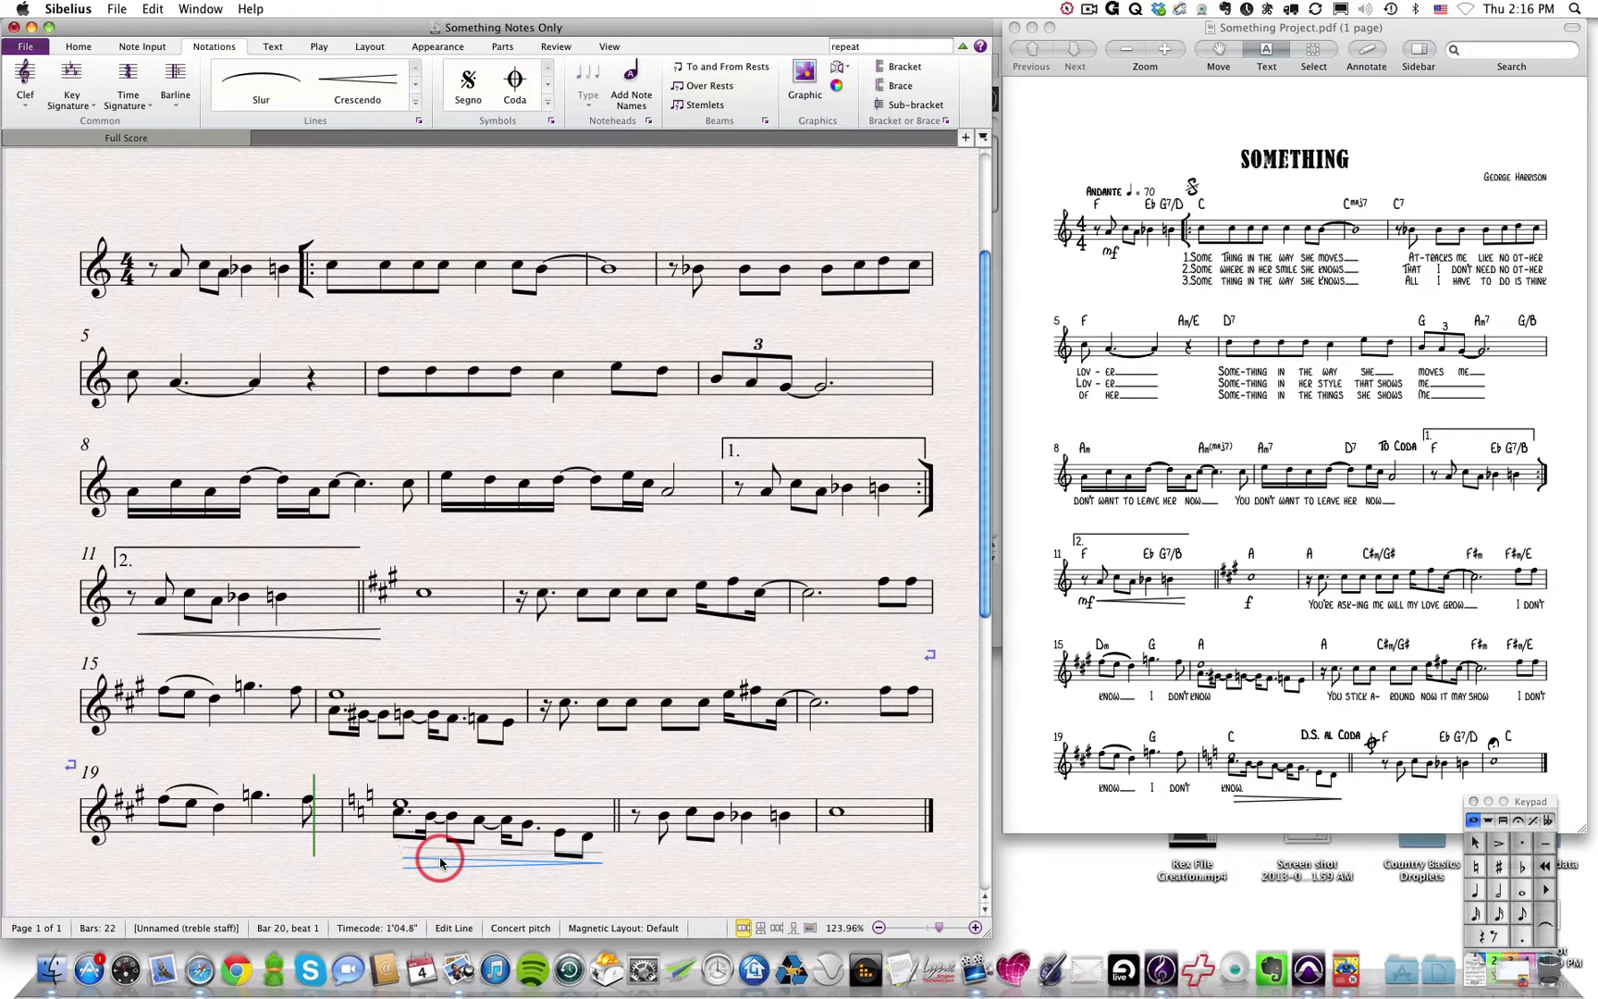
pyautogui.click(375, 857)
pyautogui.click(453, 862)
pyautogui.click(395, 867)
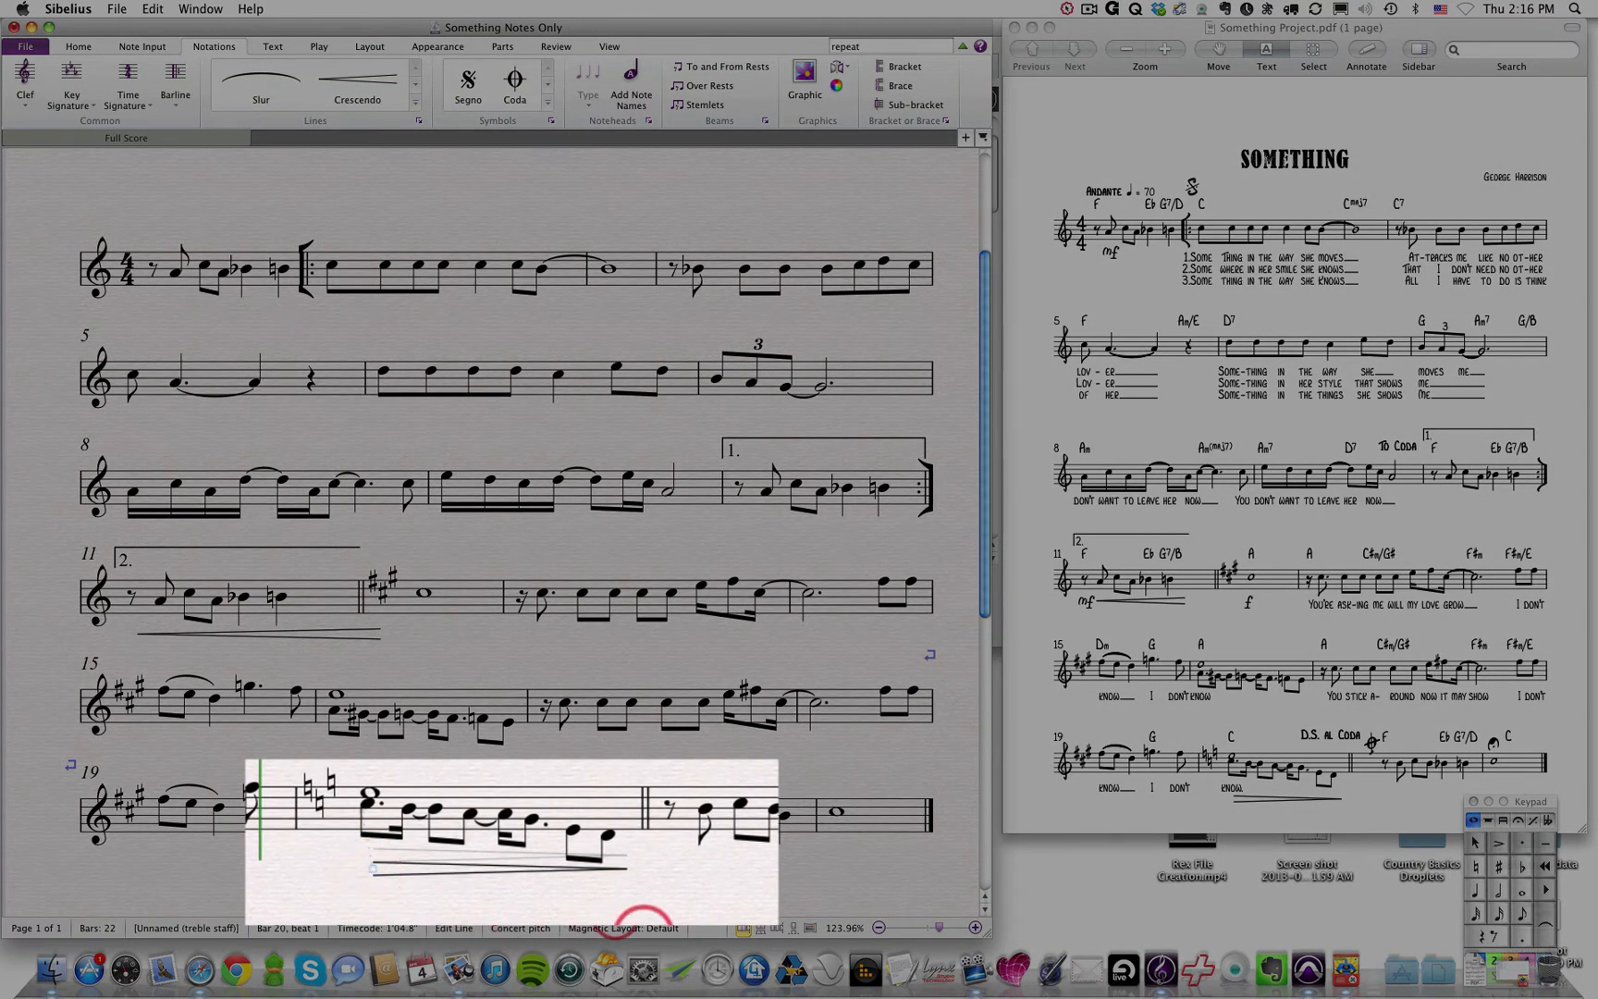
pyautogui.press('space')
pyautogui.press('space')
pyautogui.press('space')
pyautogui.press('space')
pyautogui.press('space')
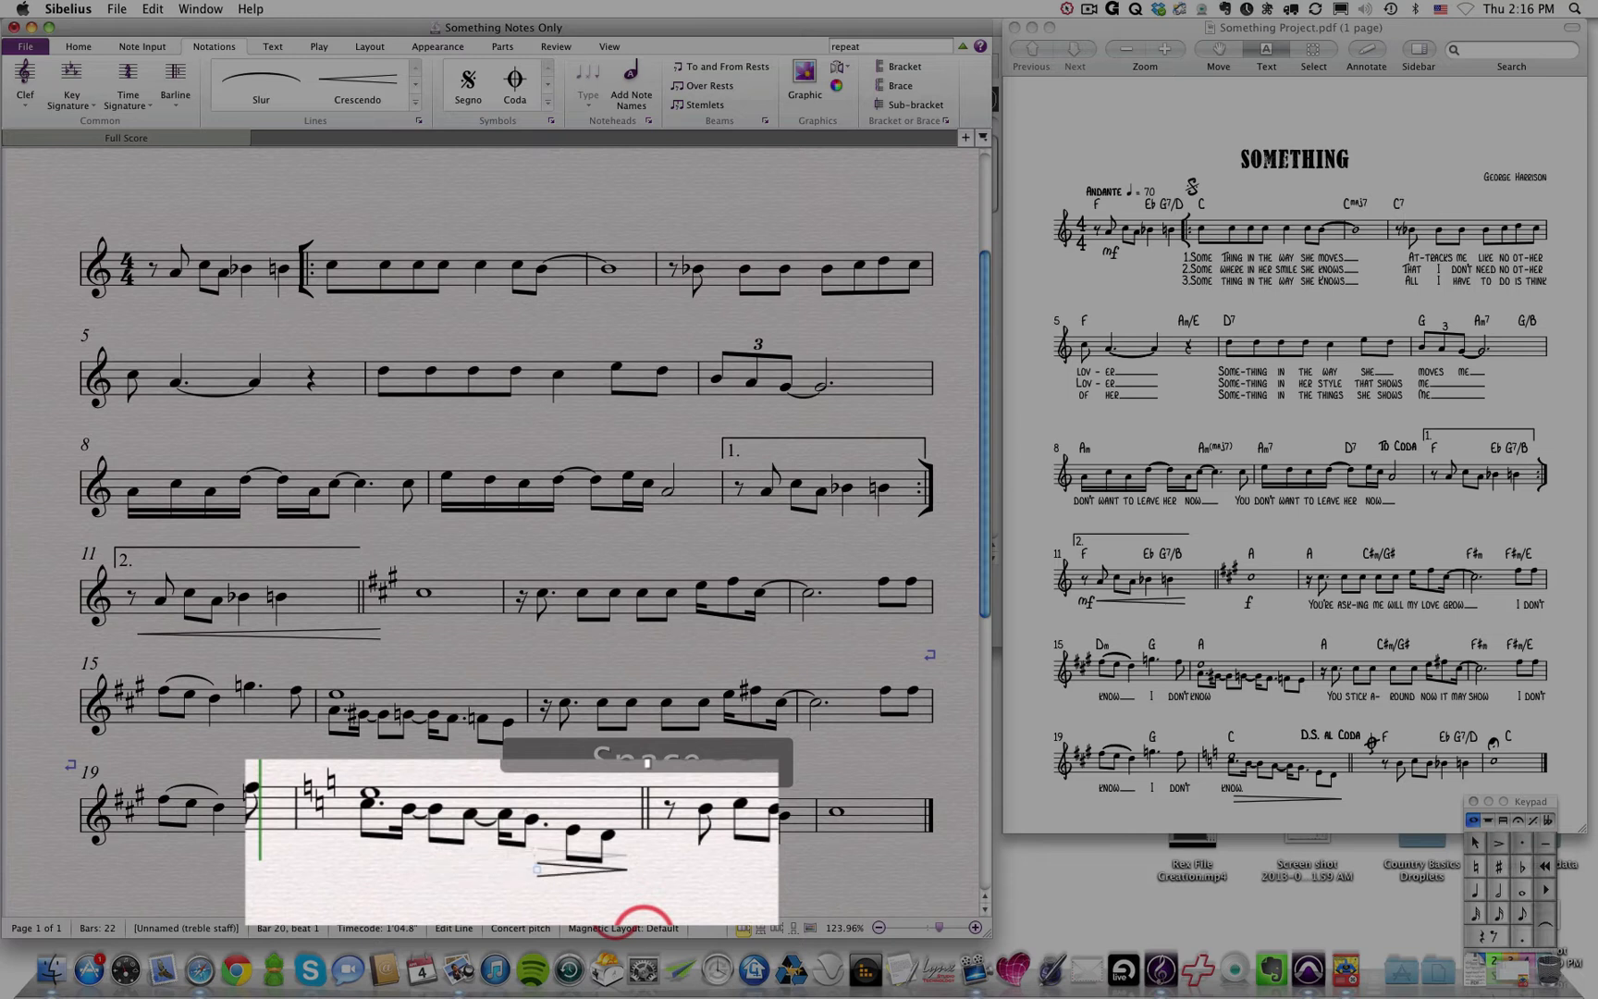
pyautogui.press('space')
# Step: Move the decrescendo's start note by note back to the beginning of bar 20
pyautogui.hotkey('shift', 'space')
pyautogui.hotkey('shift', 'space')
pyautogui.hotkey('shift', 'space')
pyautogui.hotkey('shift', 'space')
pyautogui.hotkey('shift', 'space')
pyautogui.hotkey('shift', 'space')
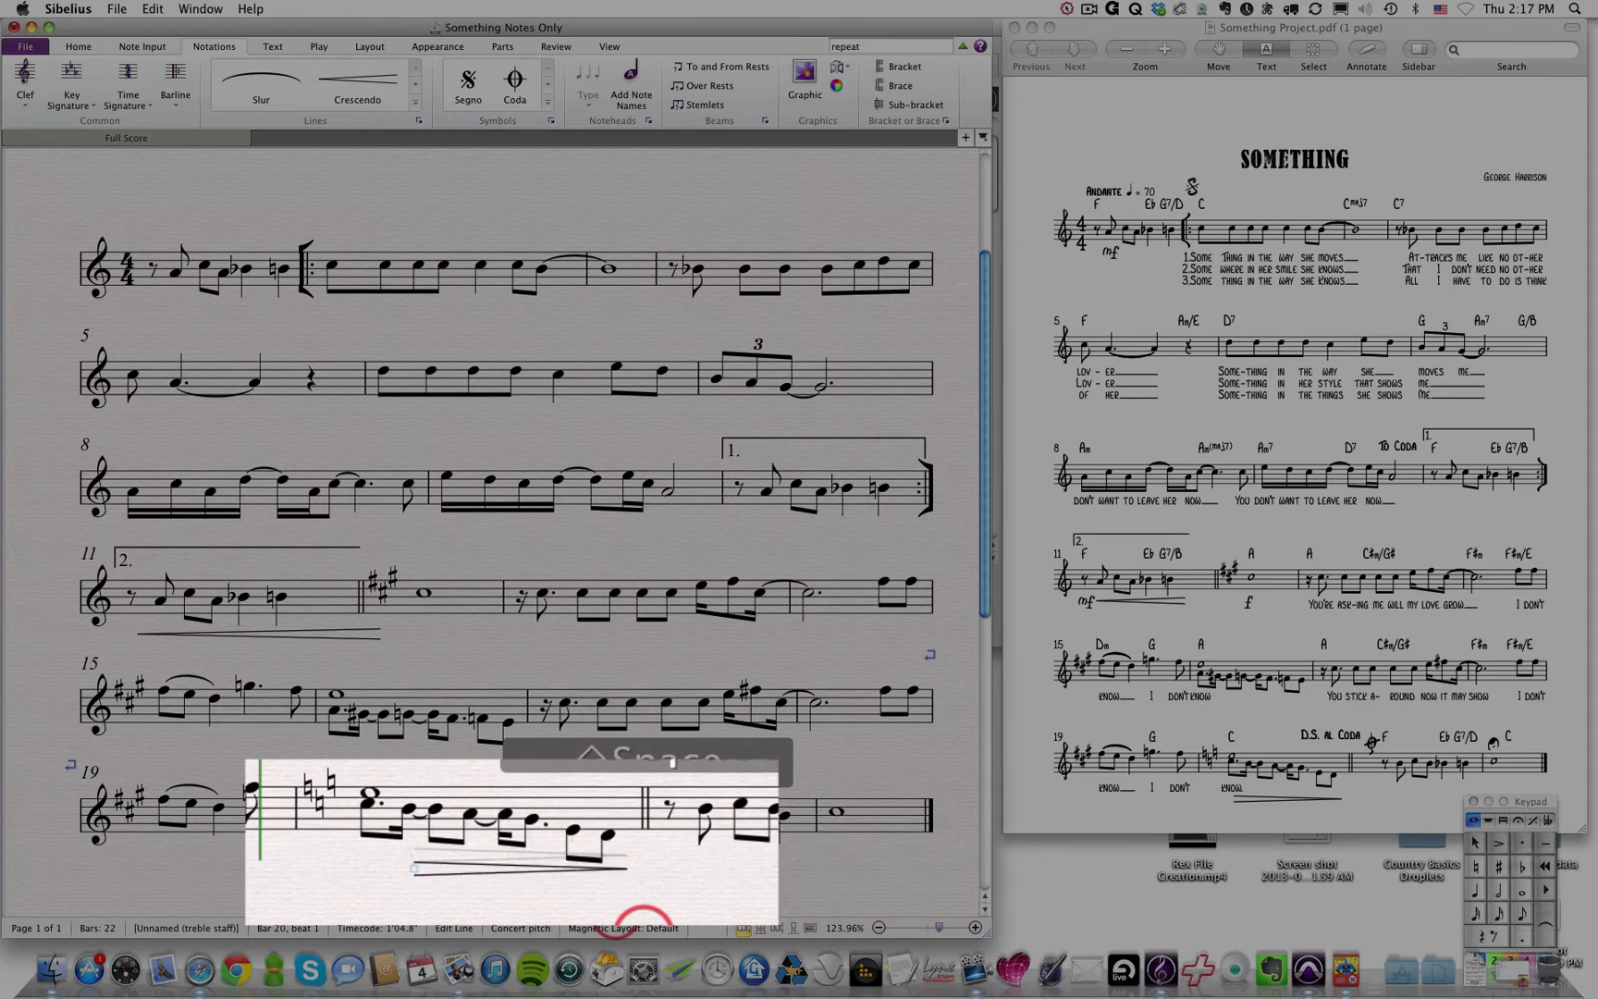
pyautogui.click(689, 890)
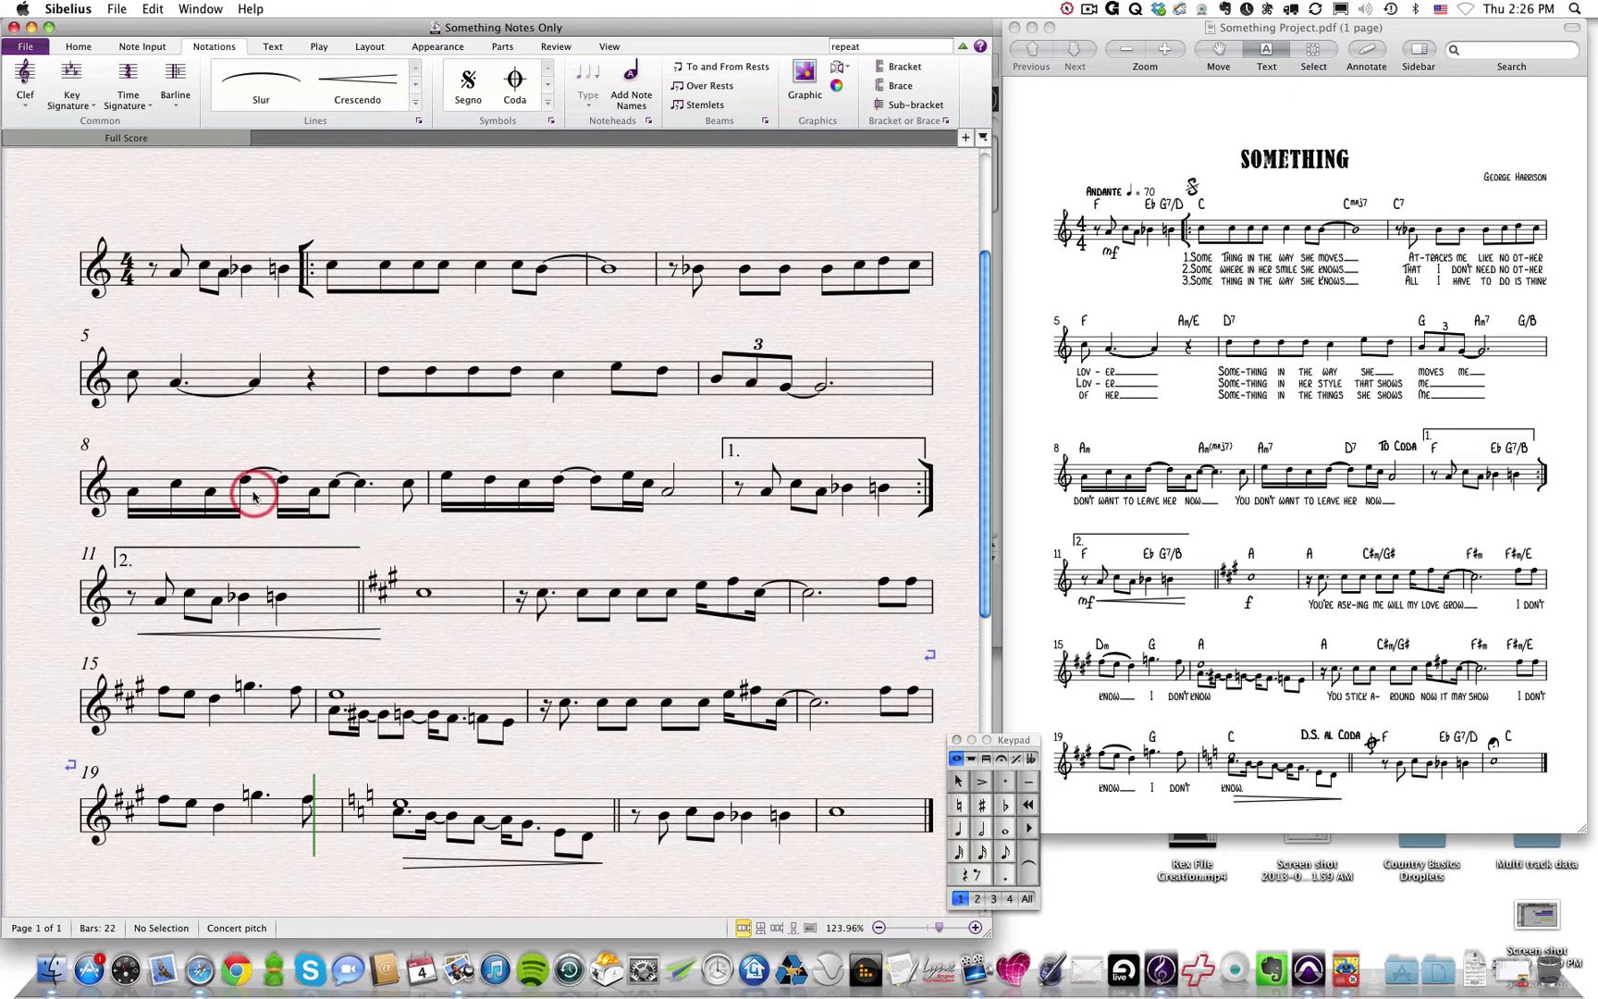
# Step: Add a short crescendo hairpin below the first note of bar 15 and look over the available line styles
pyautogui.click(167, 692)
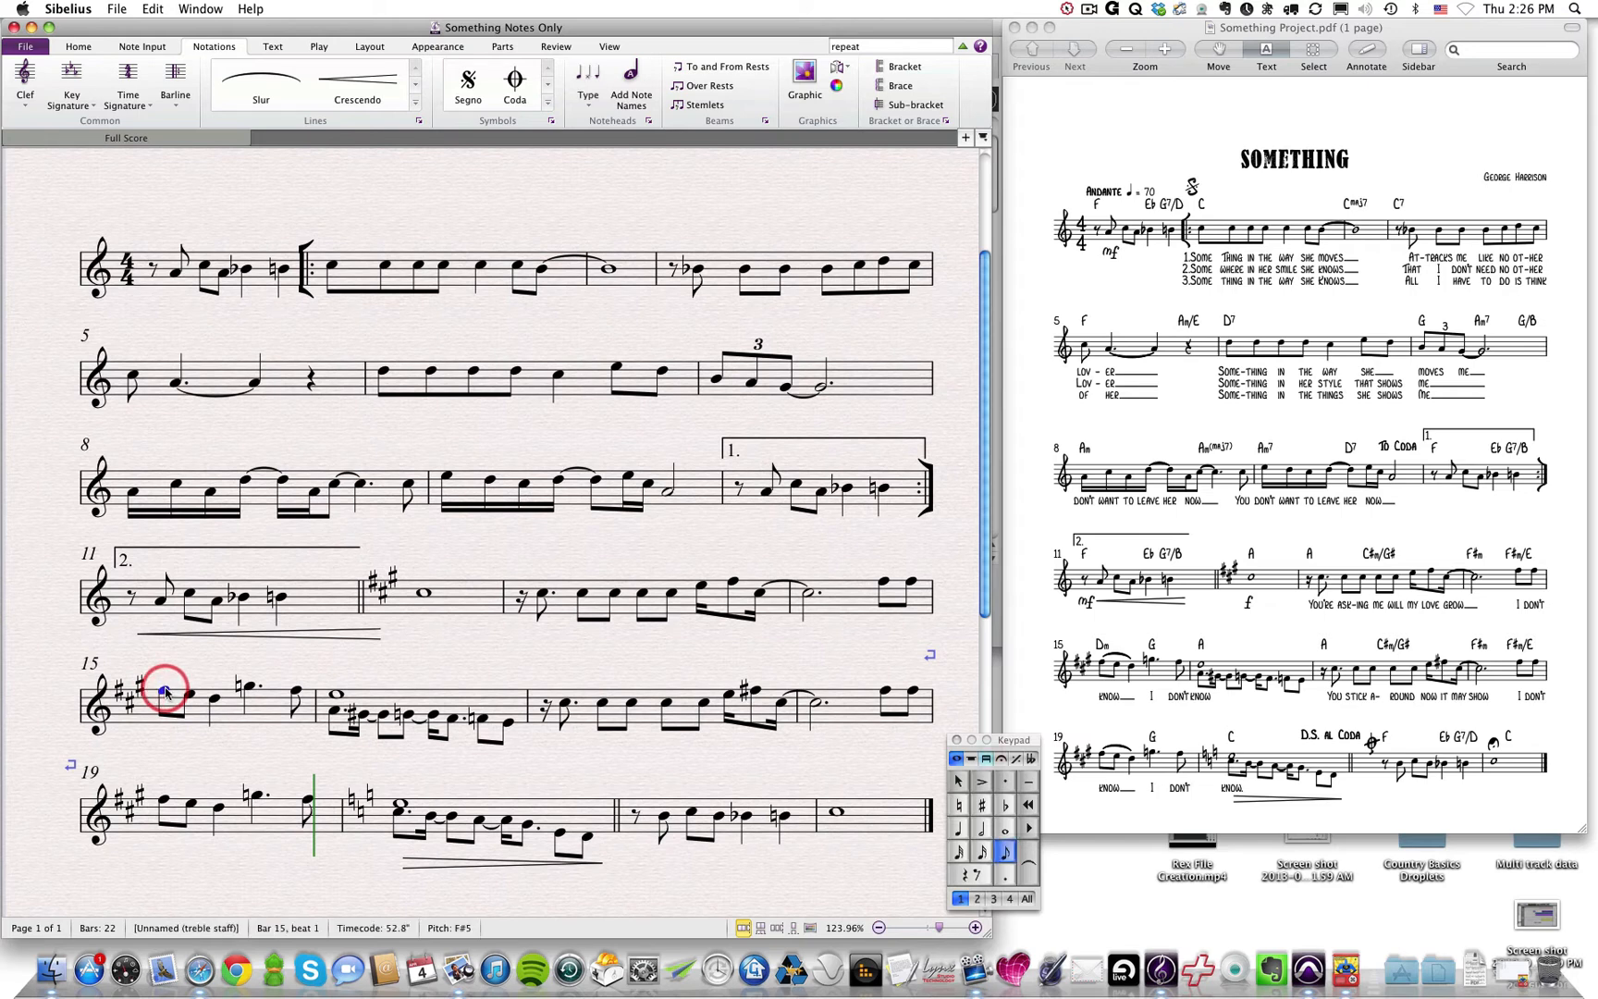
pyautogui.click(162, 691)
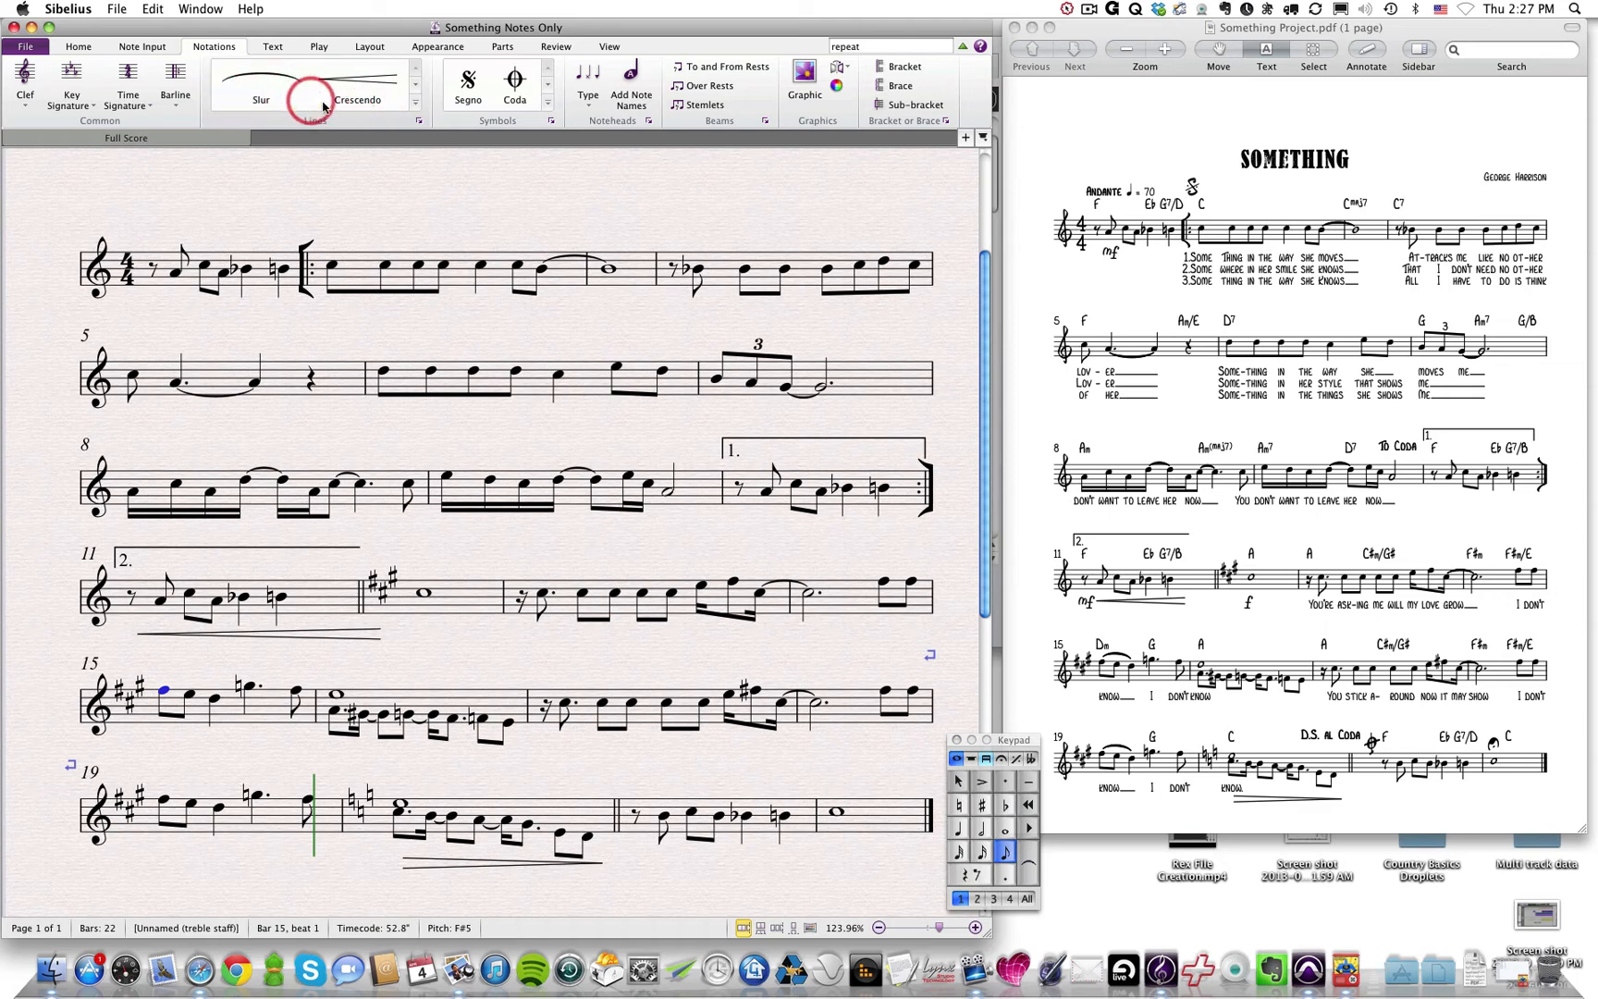
pyautogui.press('h')
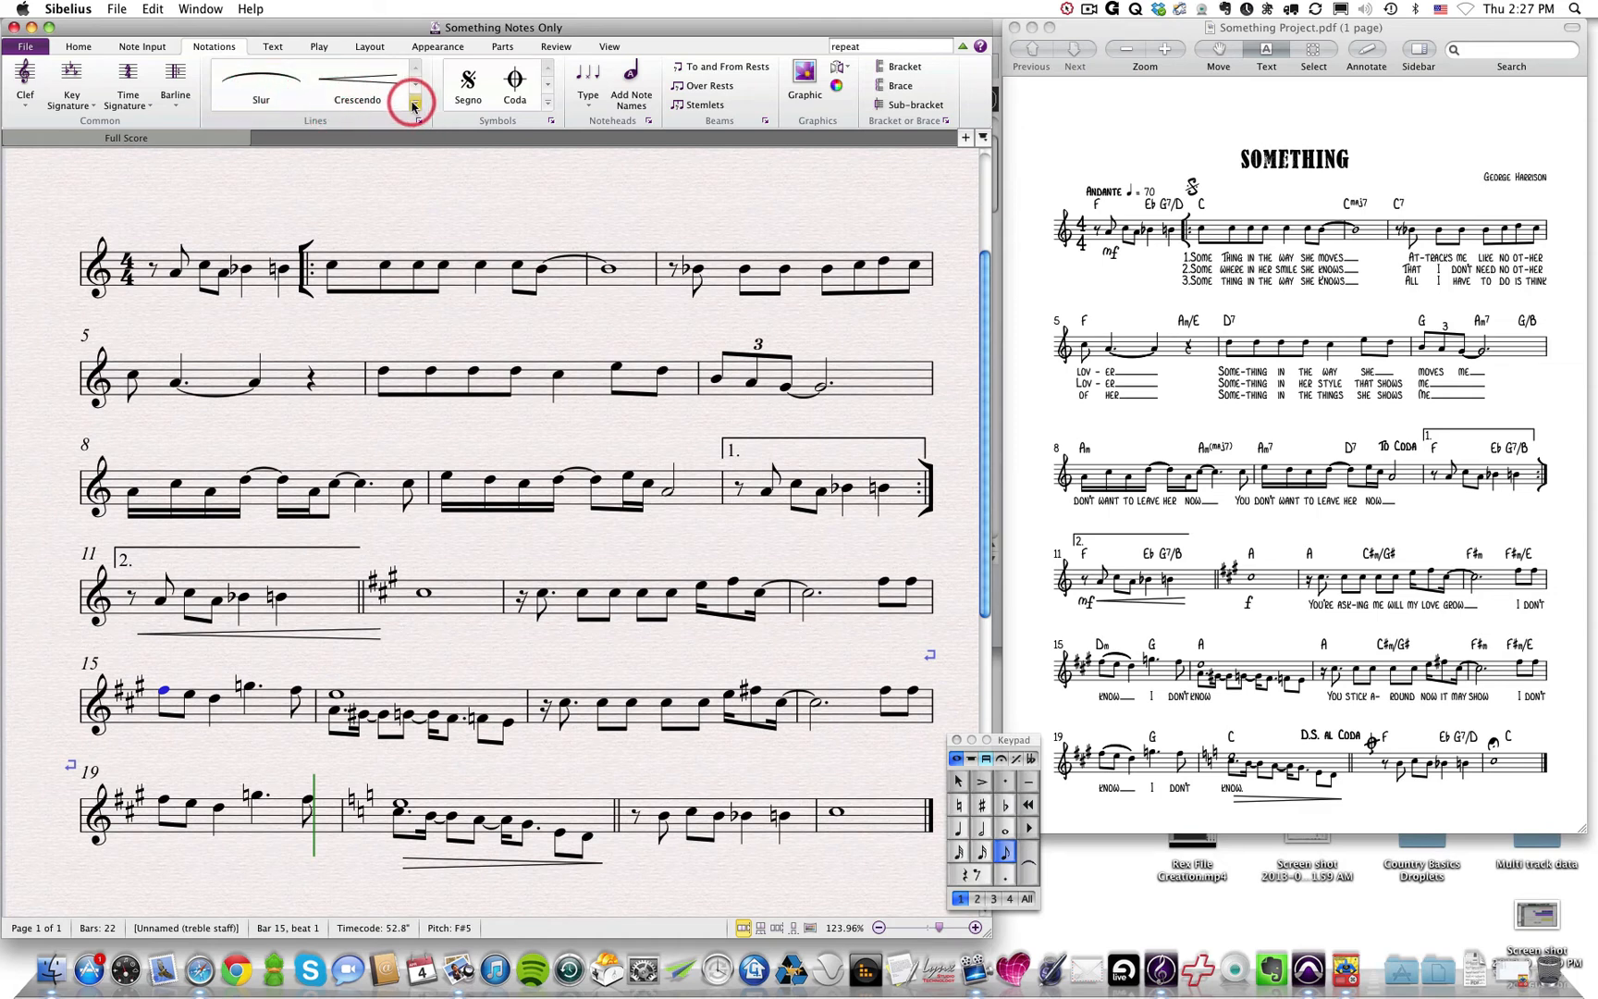
pyautogui.click(415, 104)
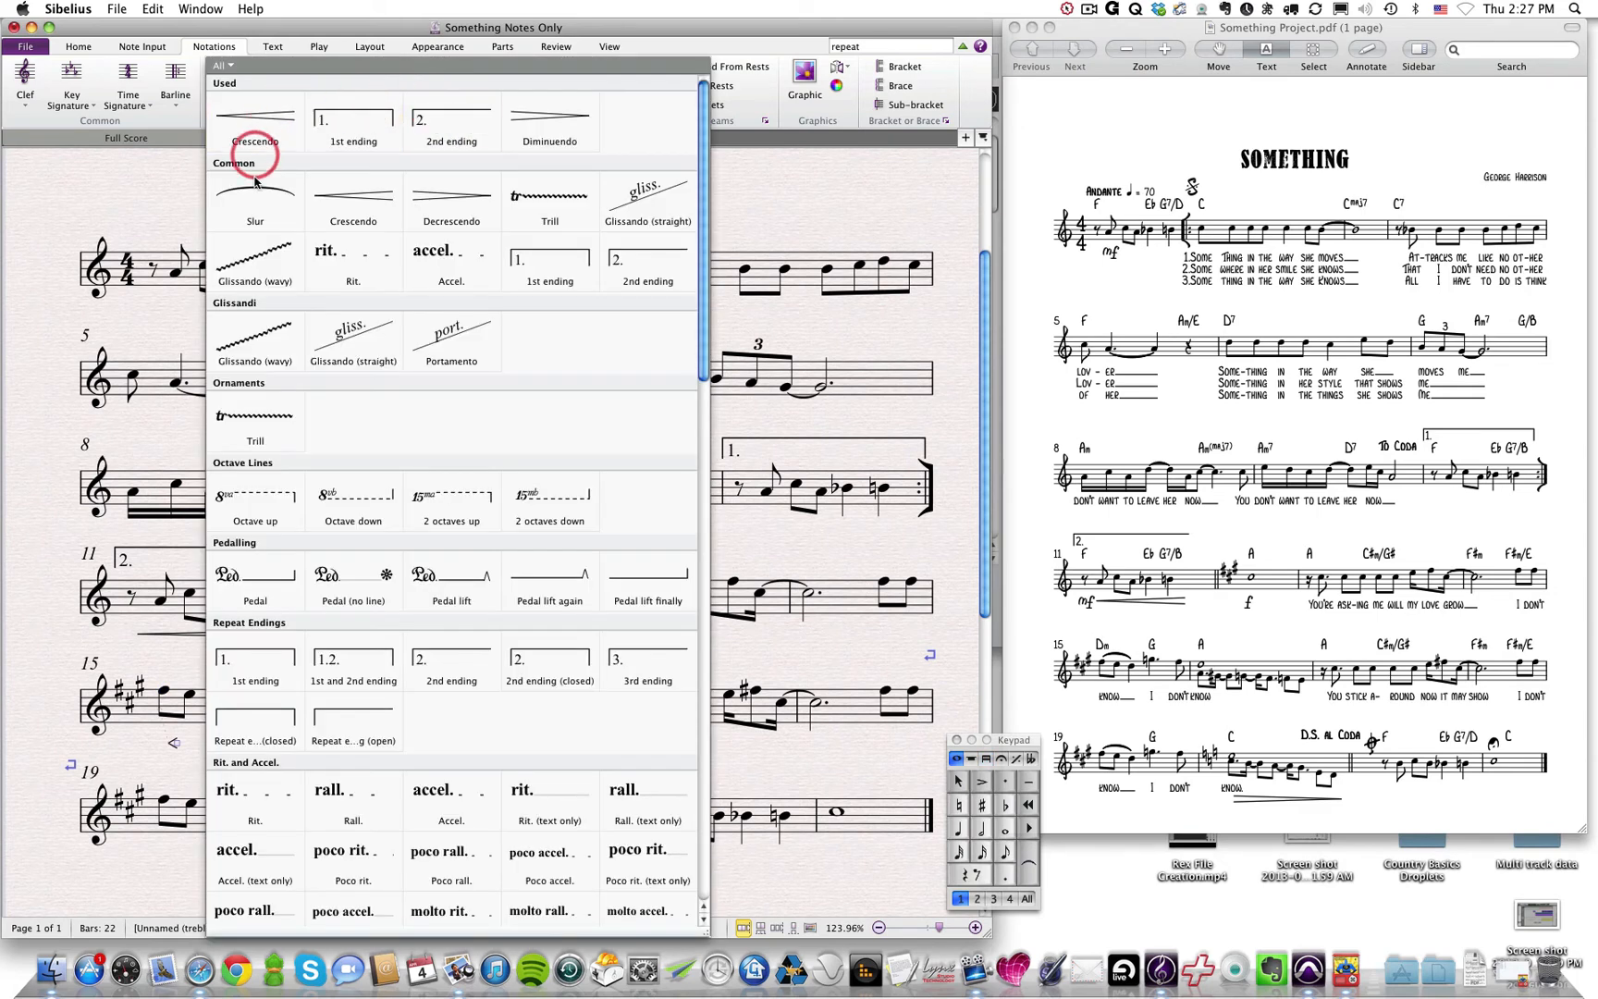
pyautogui.click(147, 180)
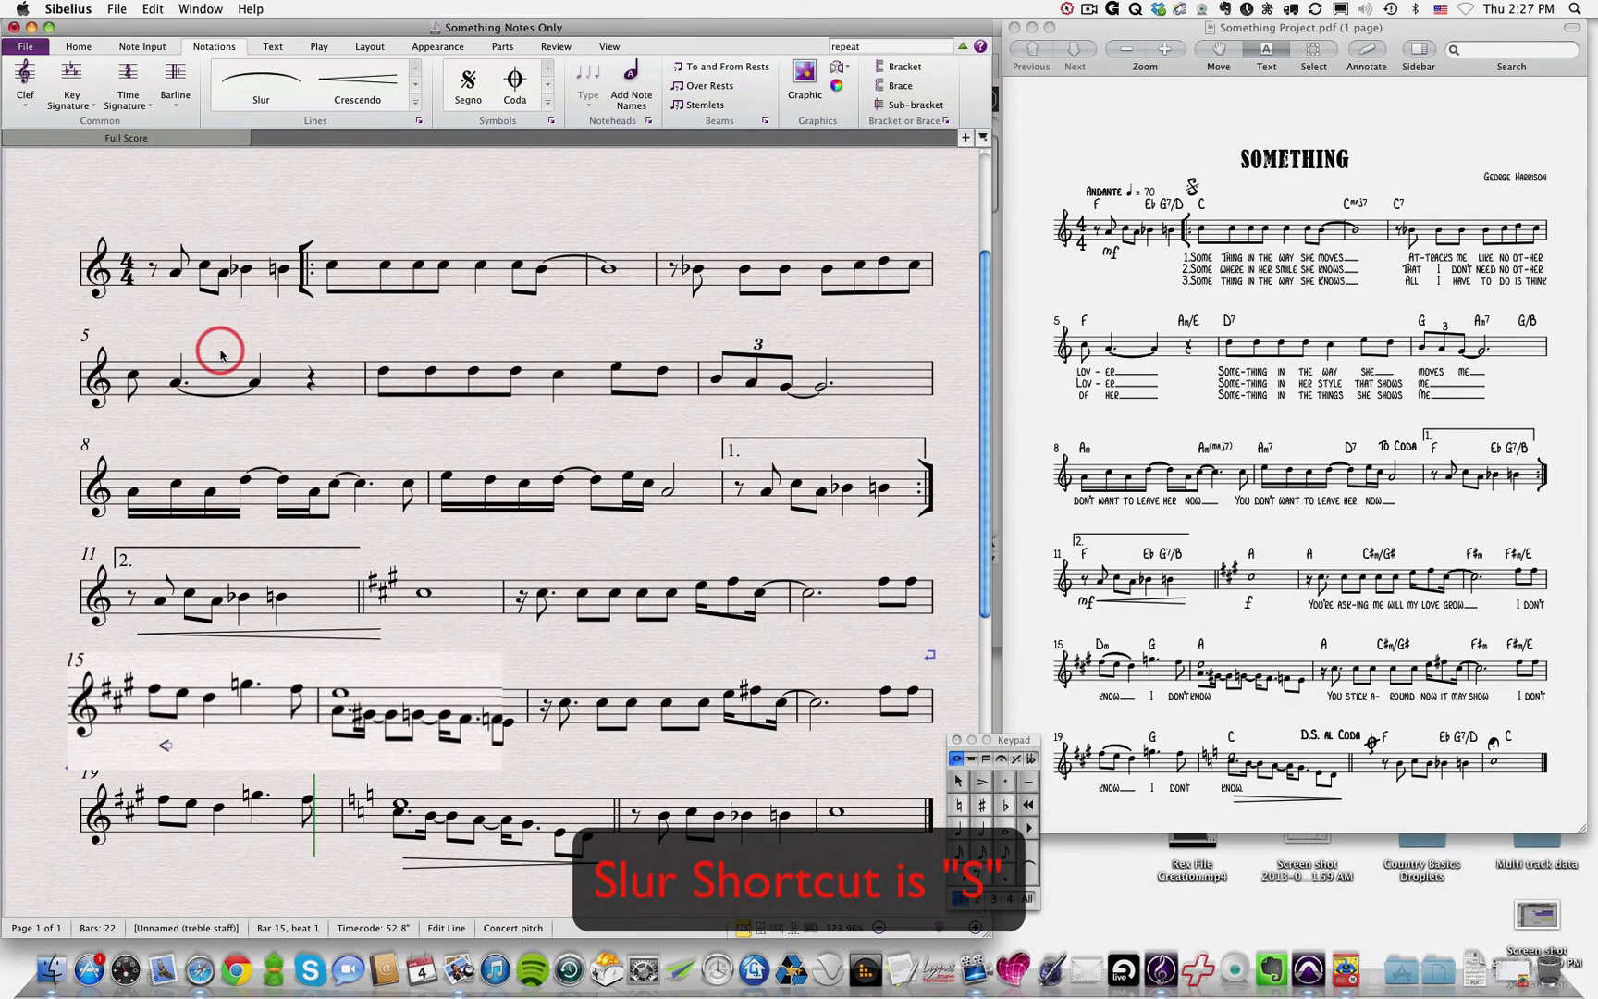
# Step: Add a slur from the first note of bar 15 and extend it note by note to the last note of bar 18
pyautogui.press('s')
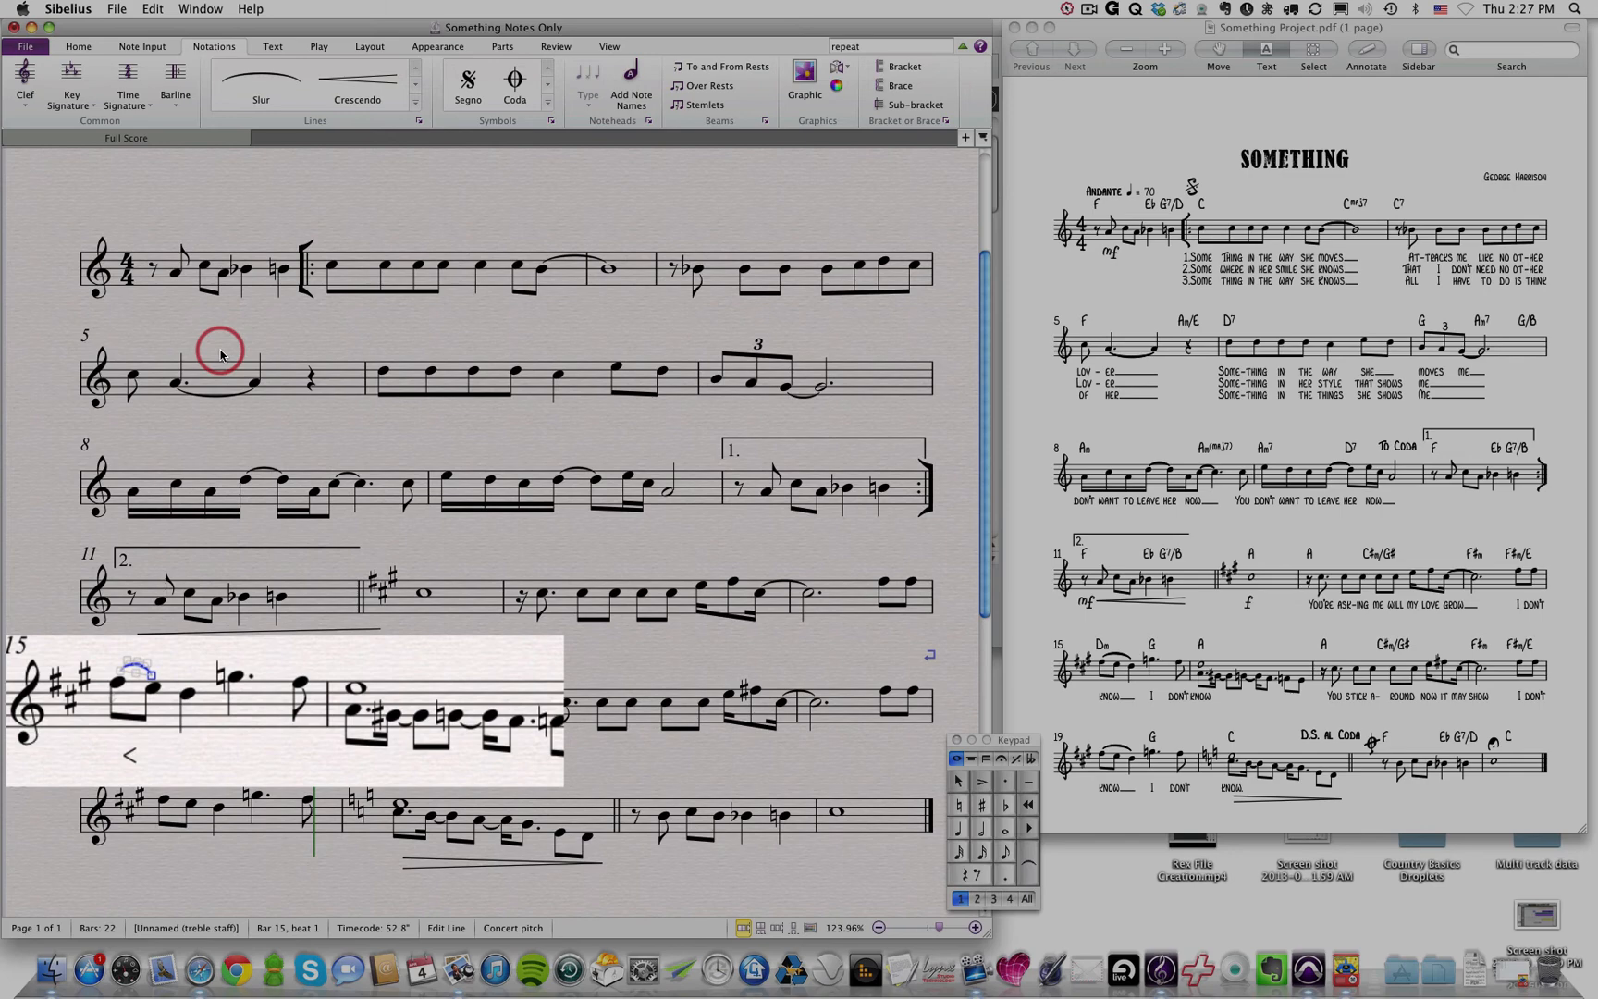
pyautogui.press('space')
pyautogui.press('space')
pyautogui.press('space')
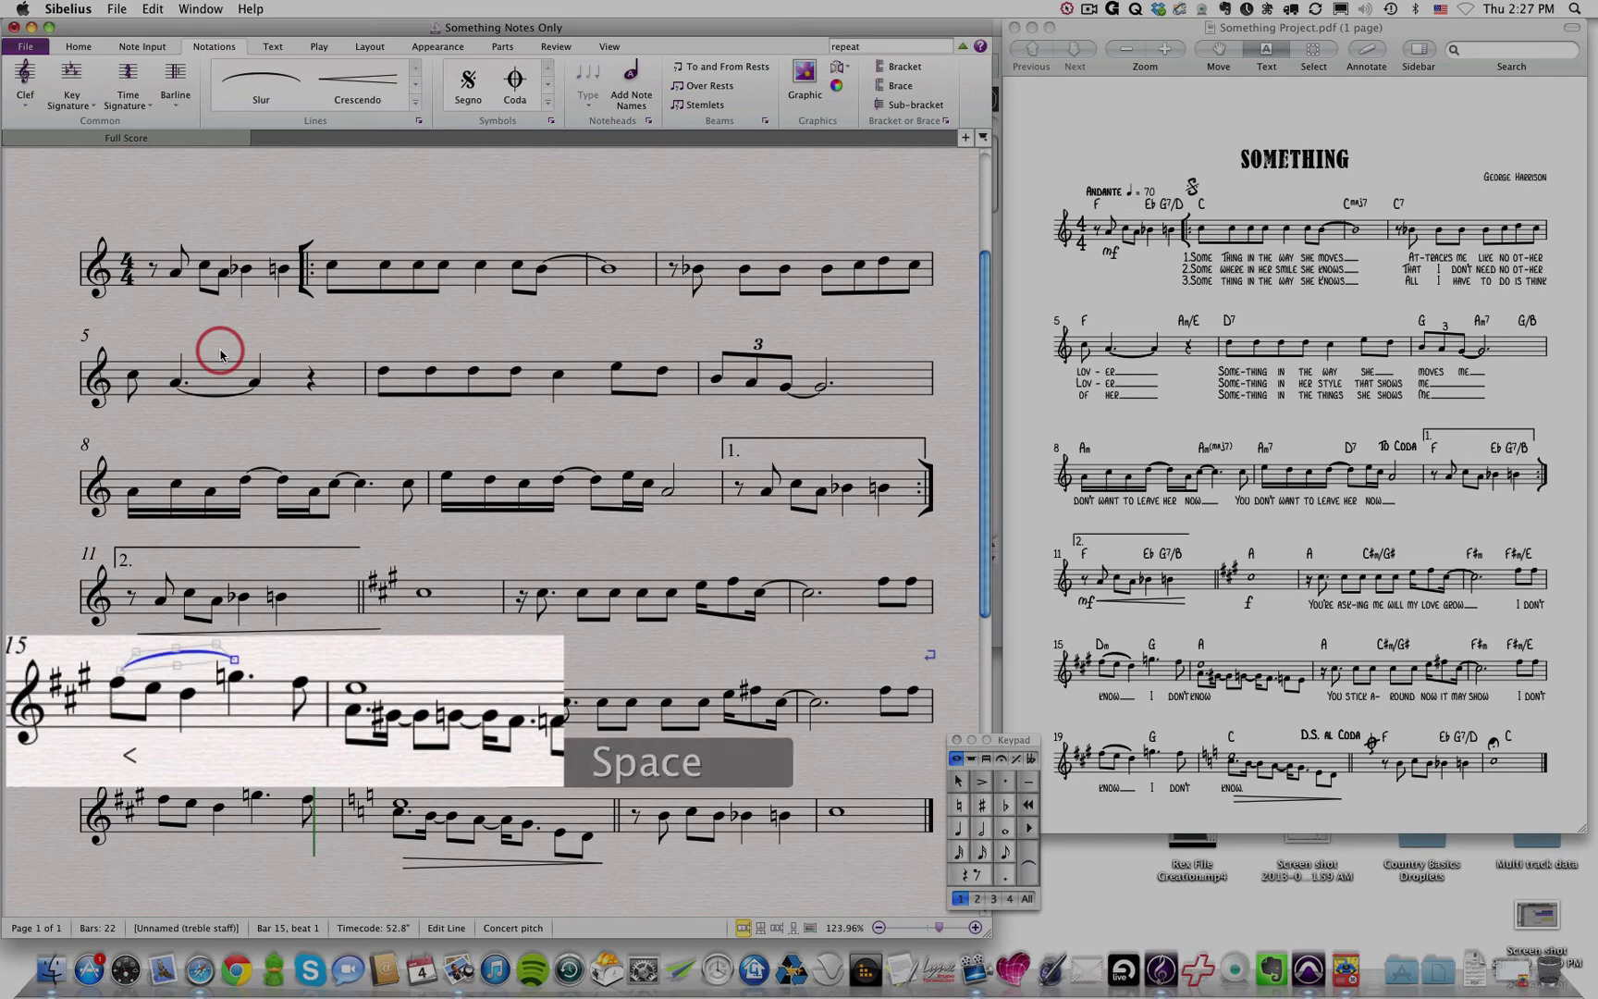
pyautogui.press('space')
pyautogui.press('space')
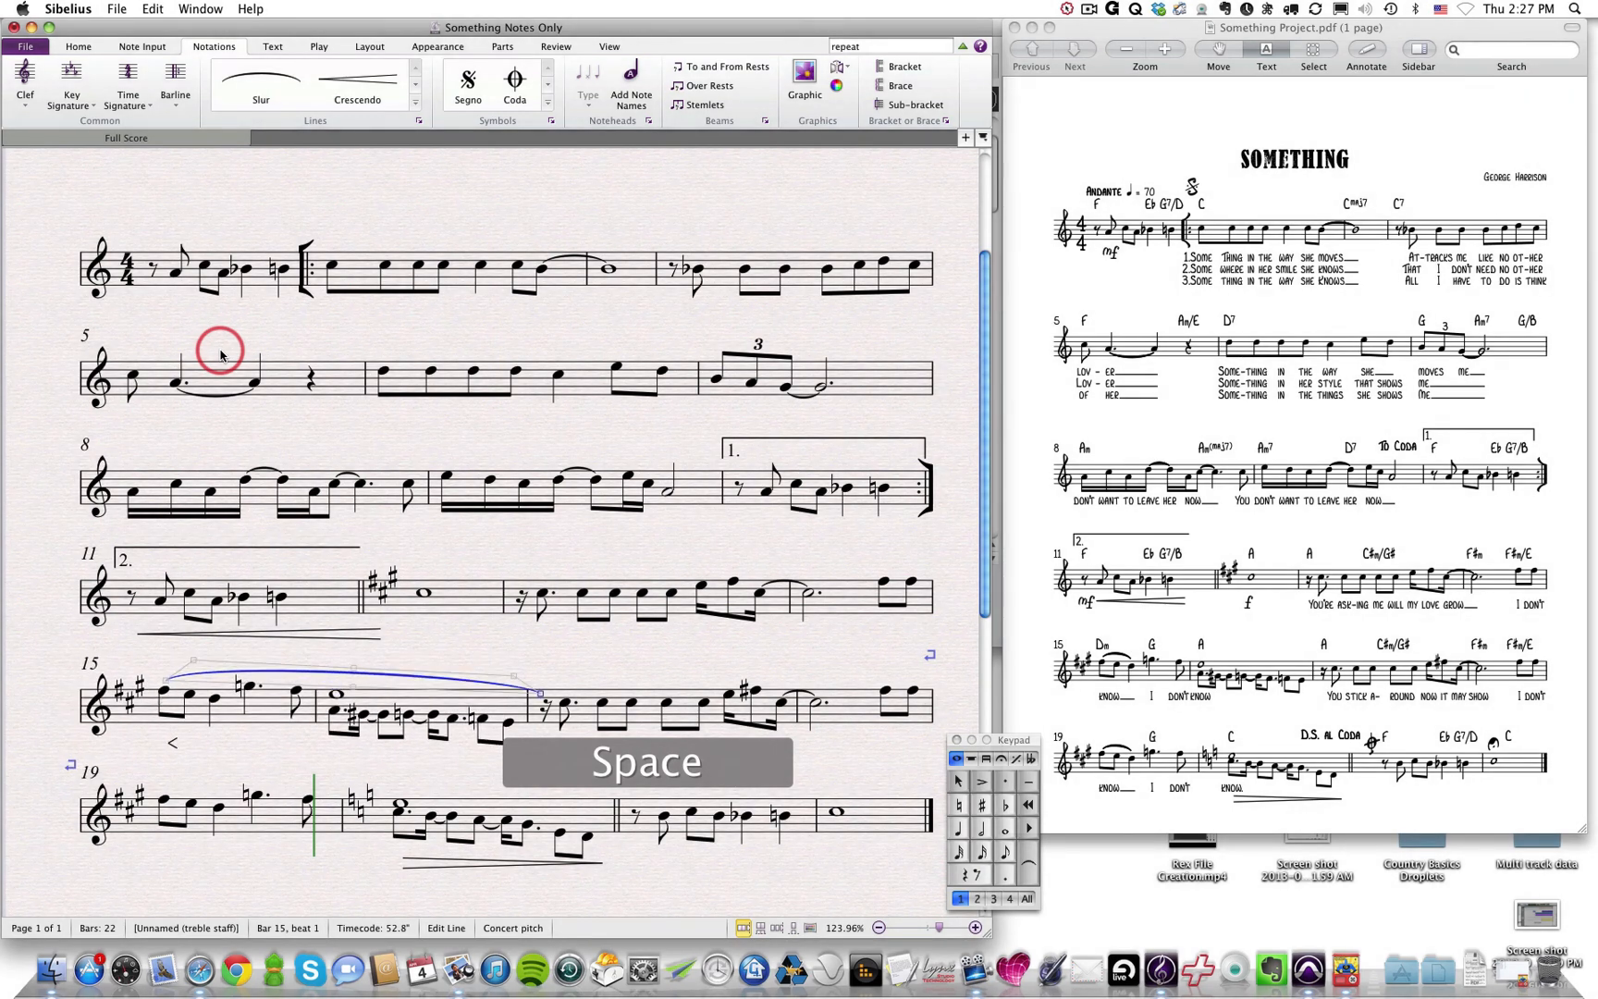
pyautogui.press('space')
pyautogui.press('space')
pyautogui.press('space')
pyautogui.press('space')
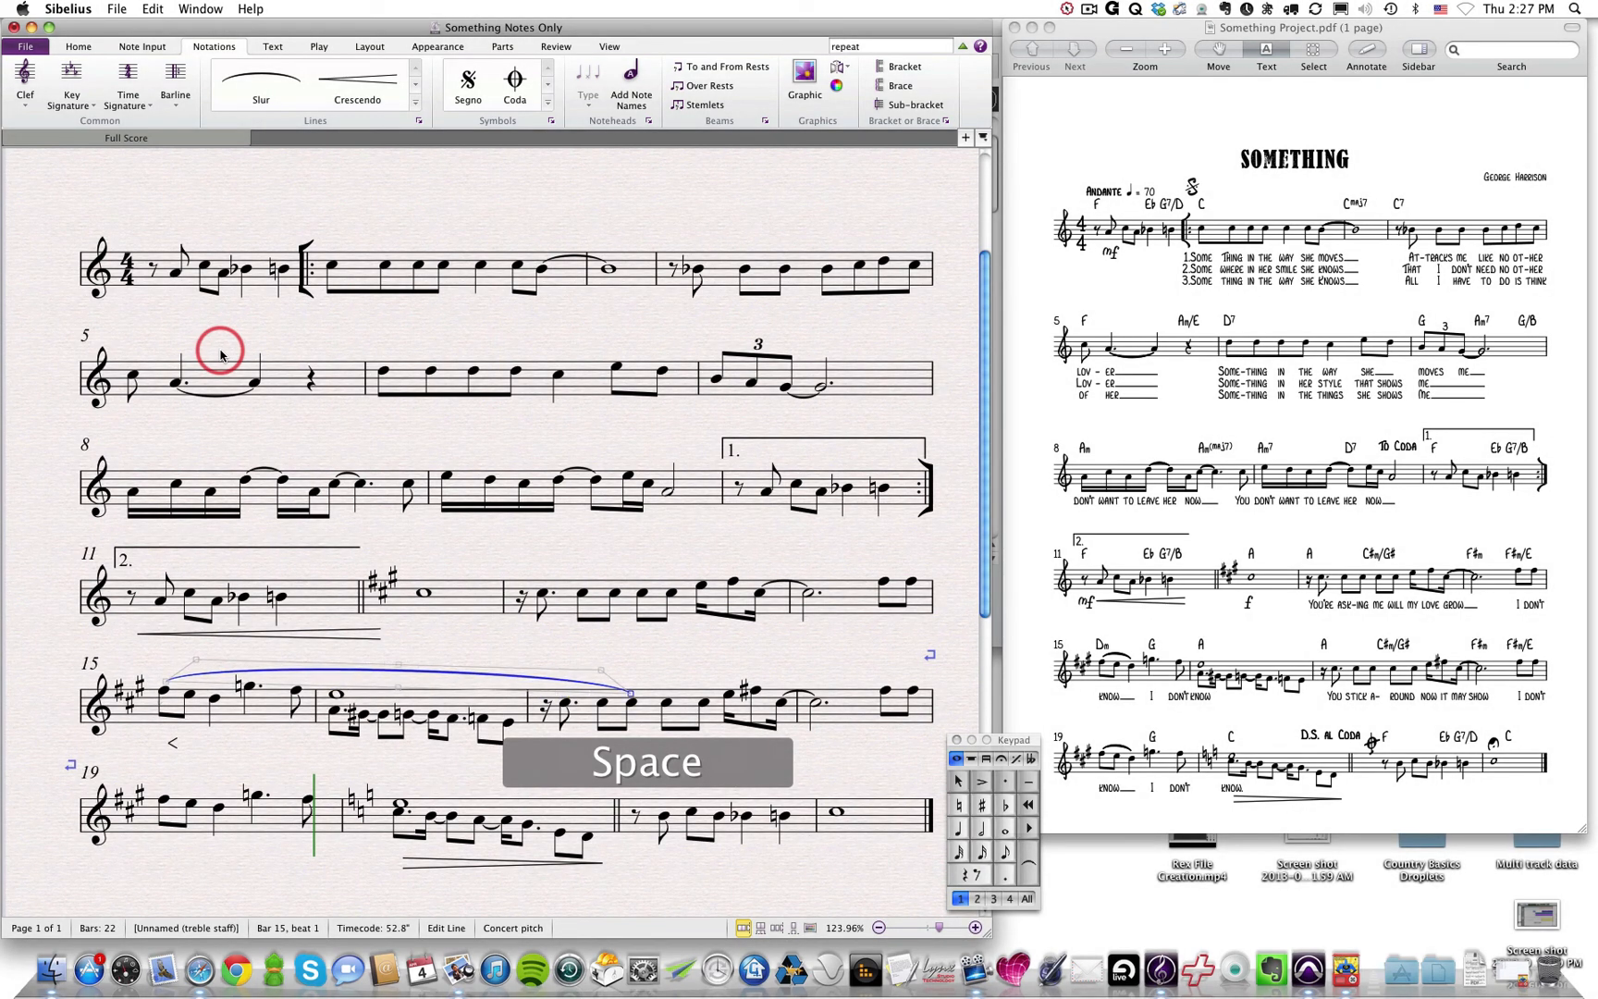
pyautogui.press('space')
pyautogui.press('space')
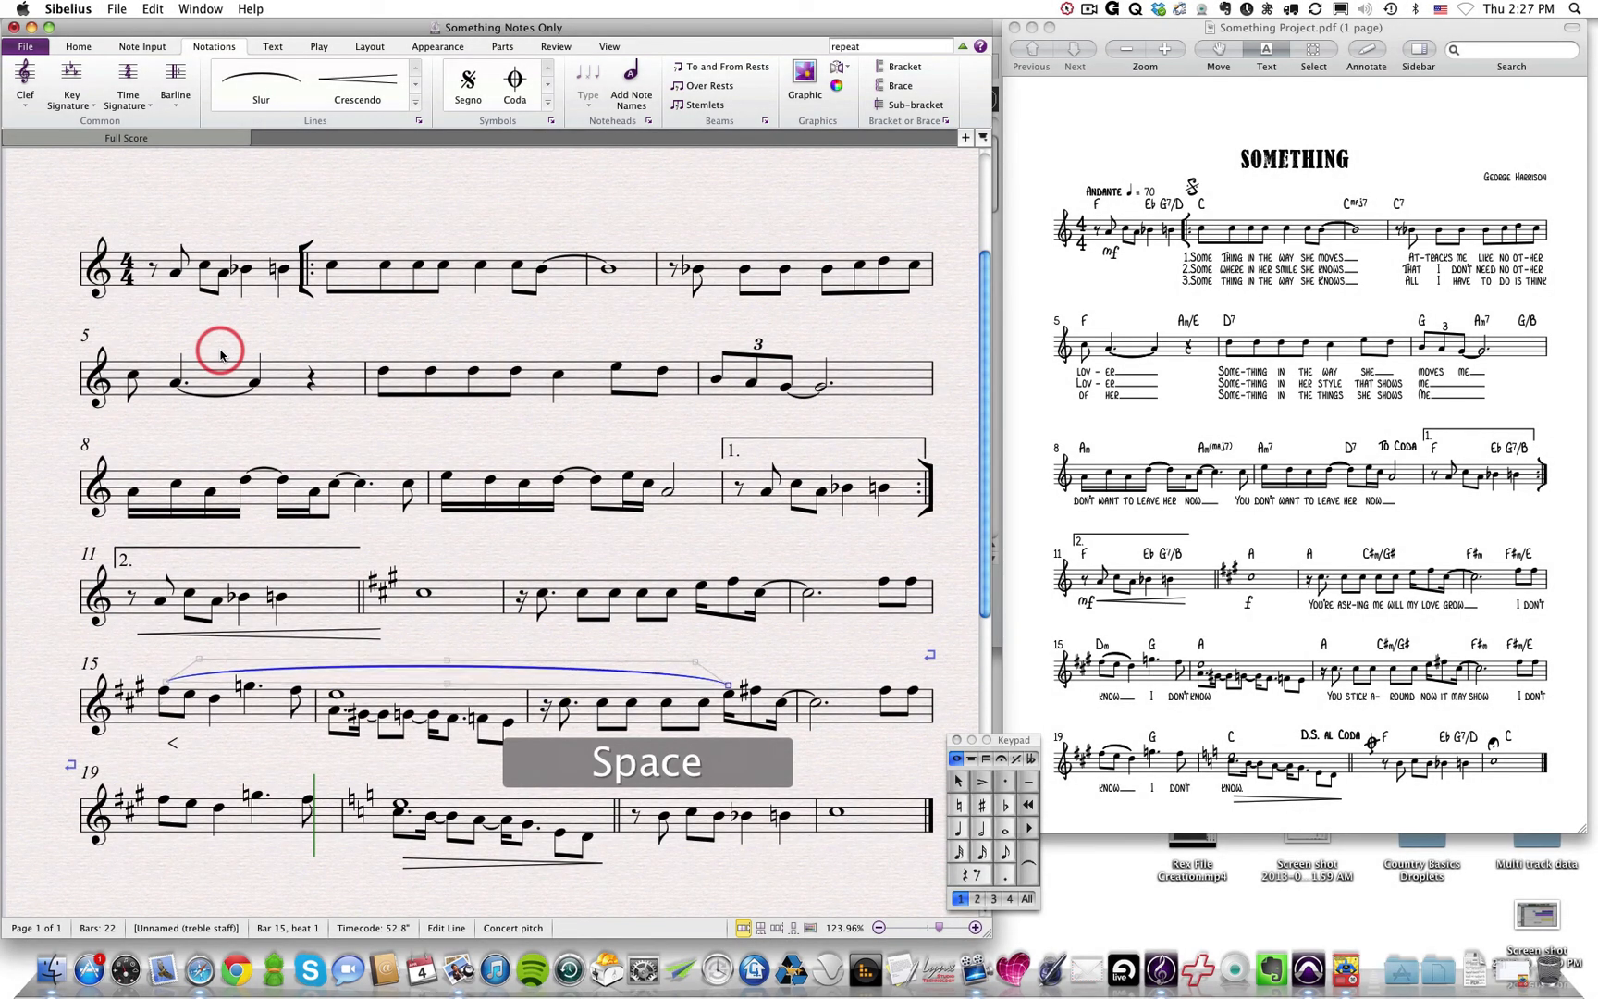
pyautogui.press('space')
pyautogui.press('space')
pyautogui.press('space')
pyautogui.press('space')
pyautogui.press('space')
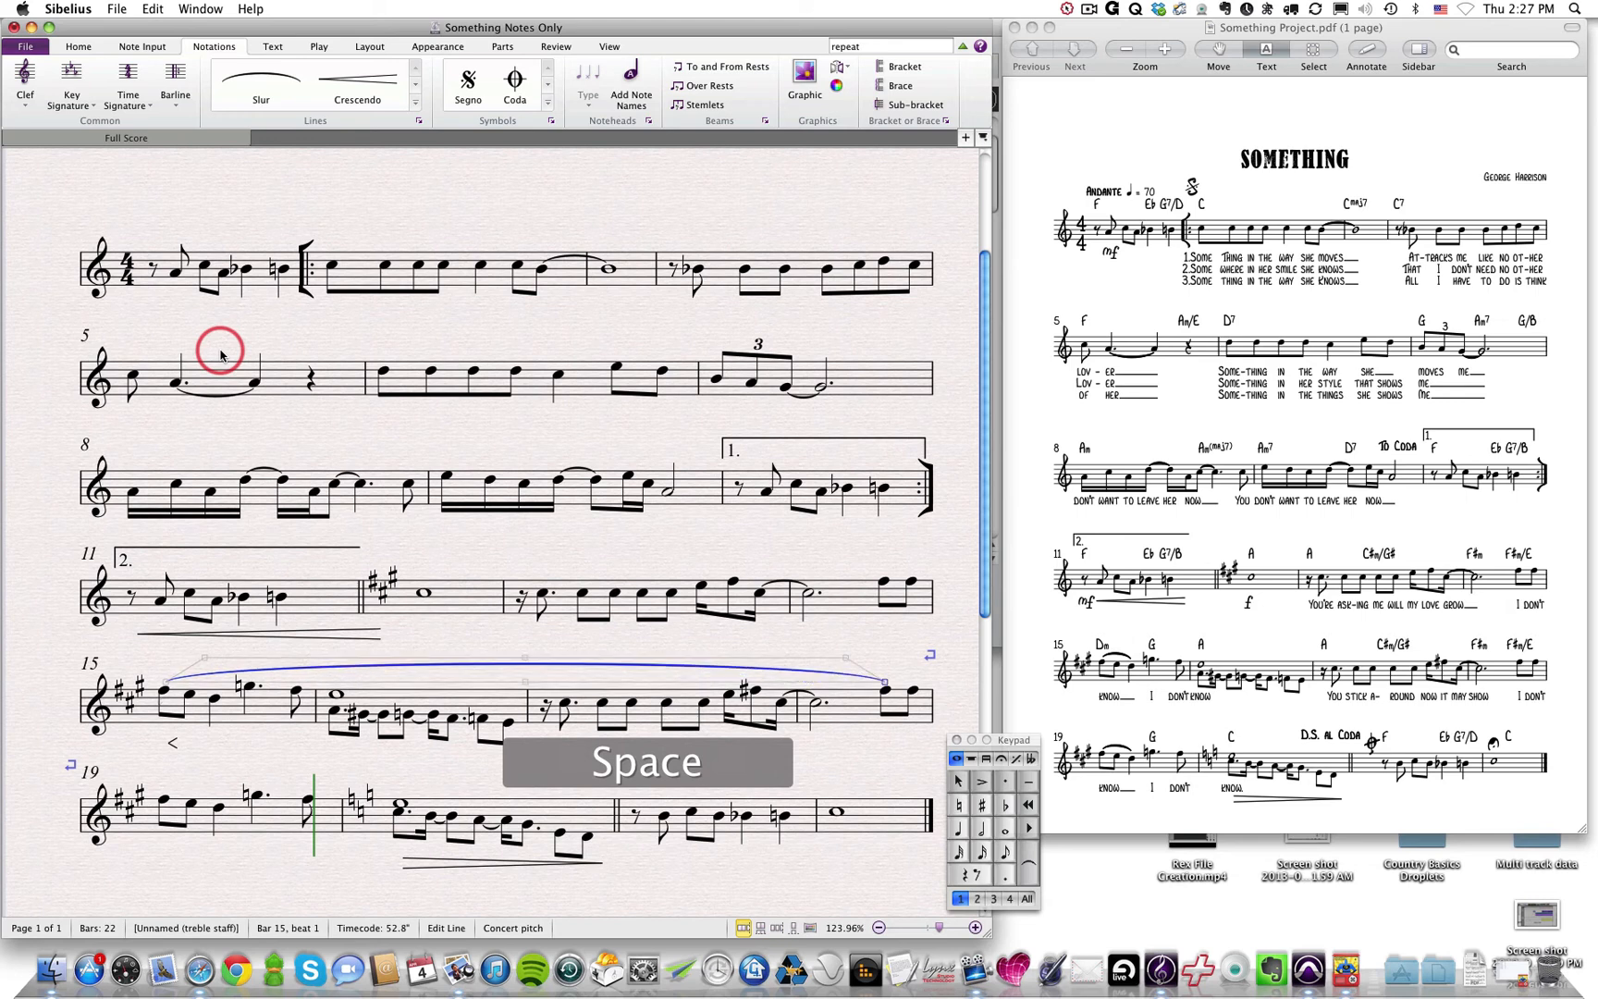
# Step: Shorten the slur note by note until it ends on the third note of bar 15
pyautogui.press('shift')
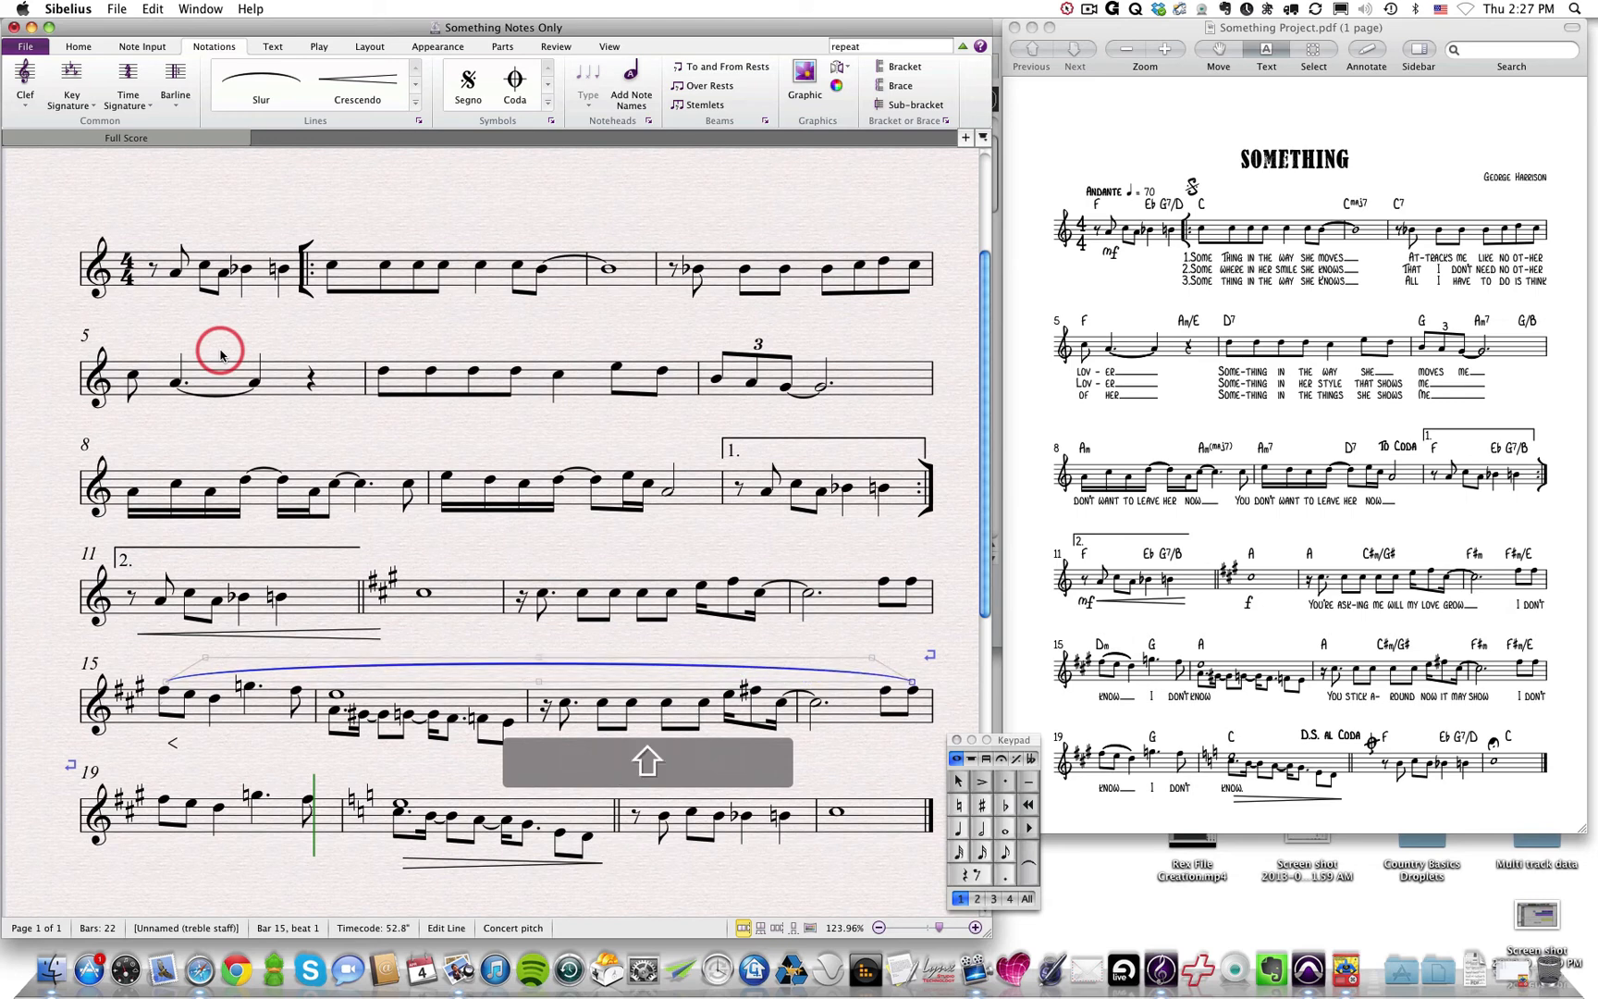
pyautogui.hotkey('shift', 'space')
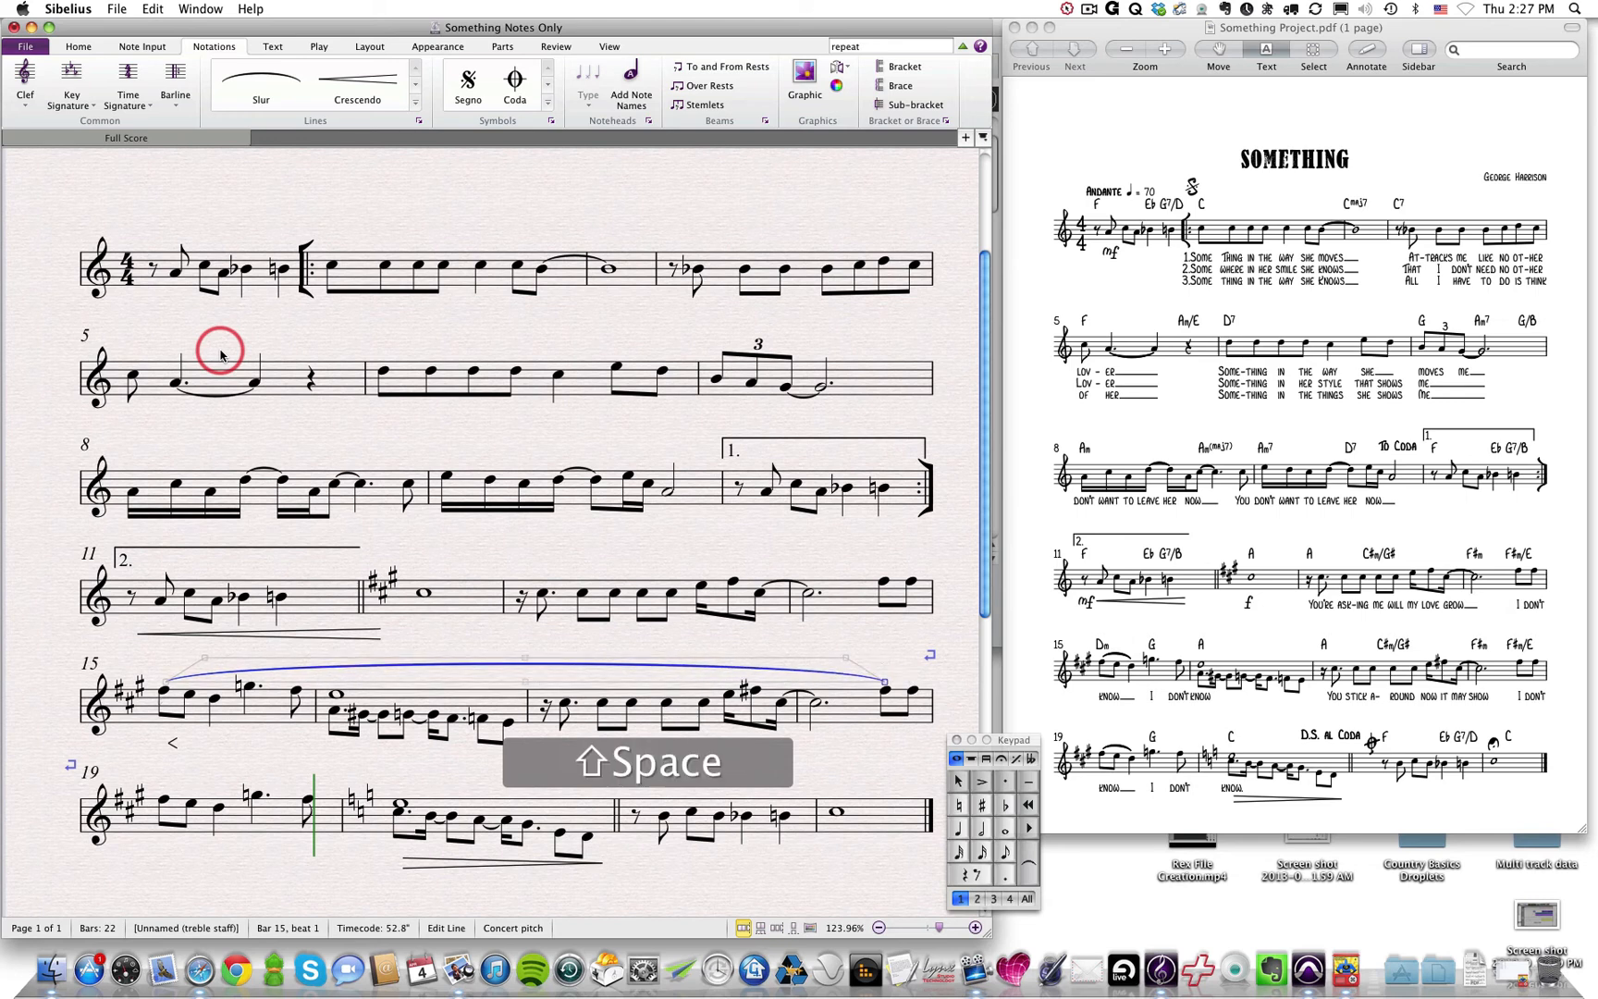
pyautogui.hotkey('shift', 'space')
pyautogui.hotkey('shift', 'space')
pyautogui.hotkey('shift', 'space')
pyautogui.hotkey('shift', 'space')
pyautogui.hotkey('shift', 'space')
pyautogui.hotkey('shift', 'space')
pyautogui.hotkey('shift', 'space')
pyautogui.hotkey('shift', 'space')
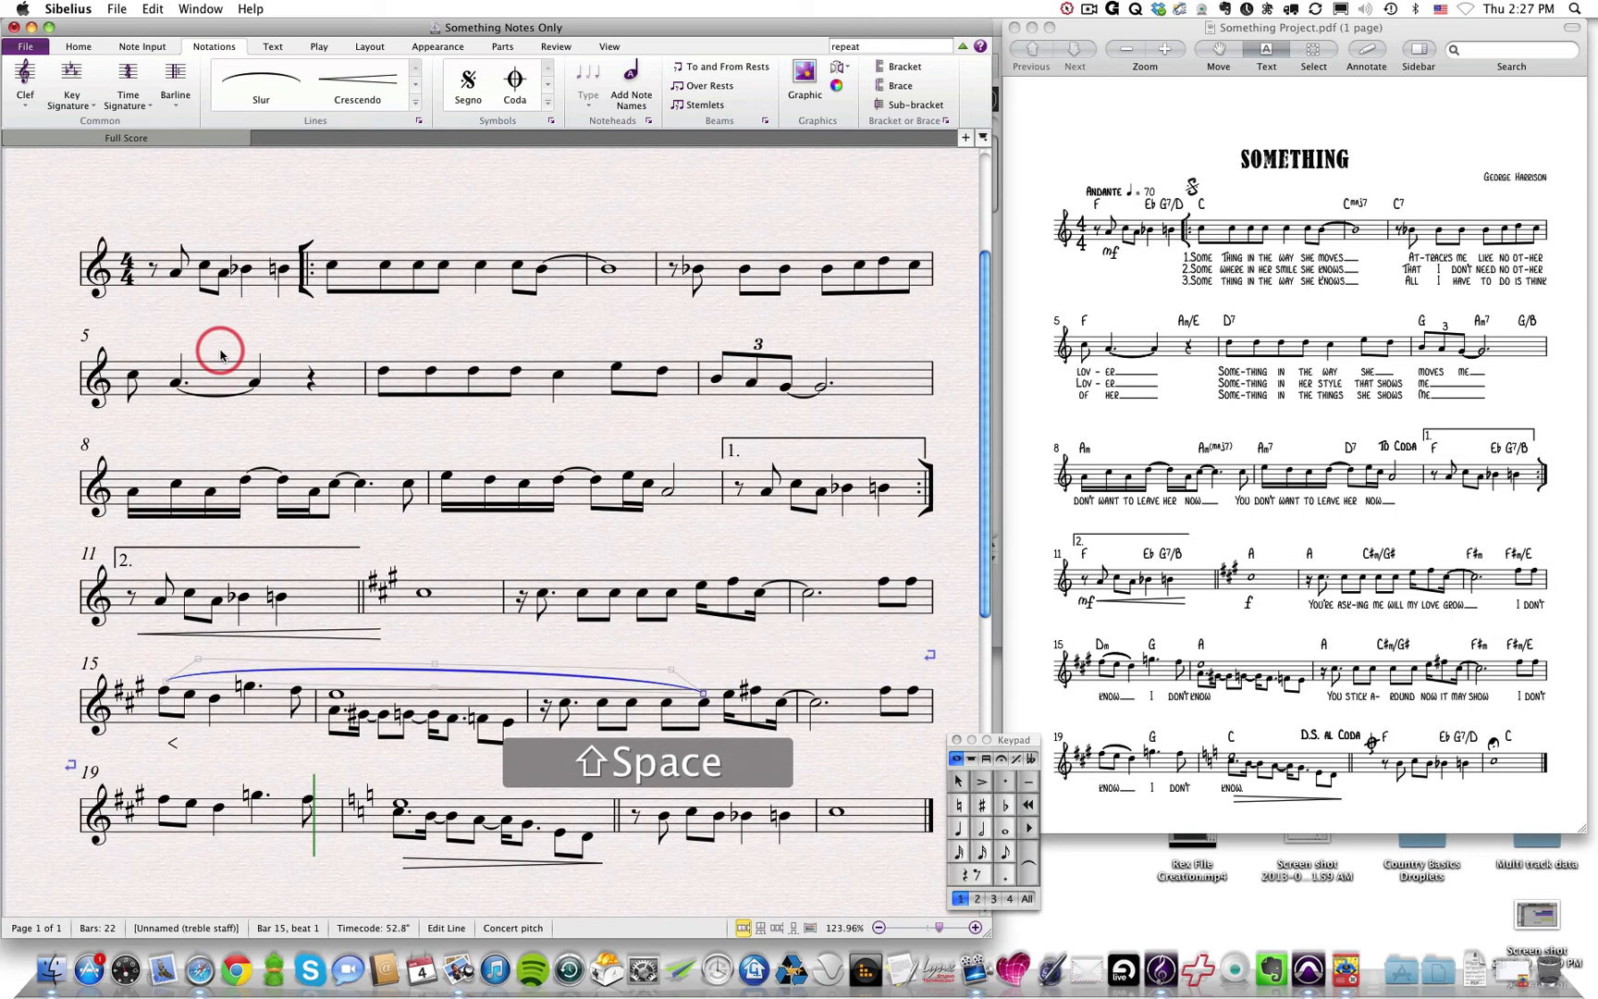
pyautogui.hotkey('shift', 'space')
pyautogui.hotkey('shift', 'space')
pyautogui.hotkey('shift', 'space')
pyautogui.hotkey('shift', 'space')
pyautogui.hotkey('shift', 'space')
pyautogui.hotkey('shift', 'space')
pyautogui.hotkey('shift', 'space')
pyautogui.hotkey('shift', 'space')
pyautogui.hotkey('shift', 'space')
pyautogui.hotkey('shift', 'space')
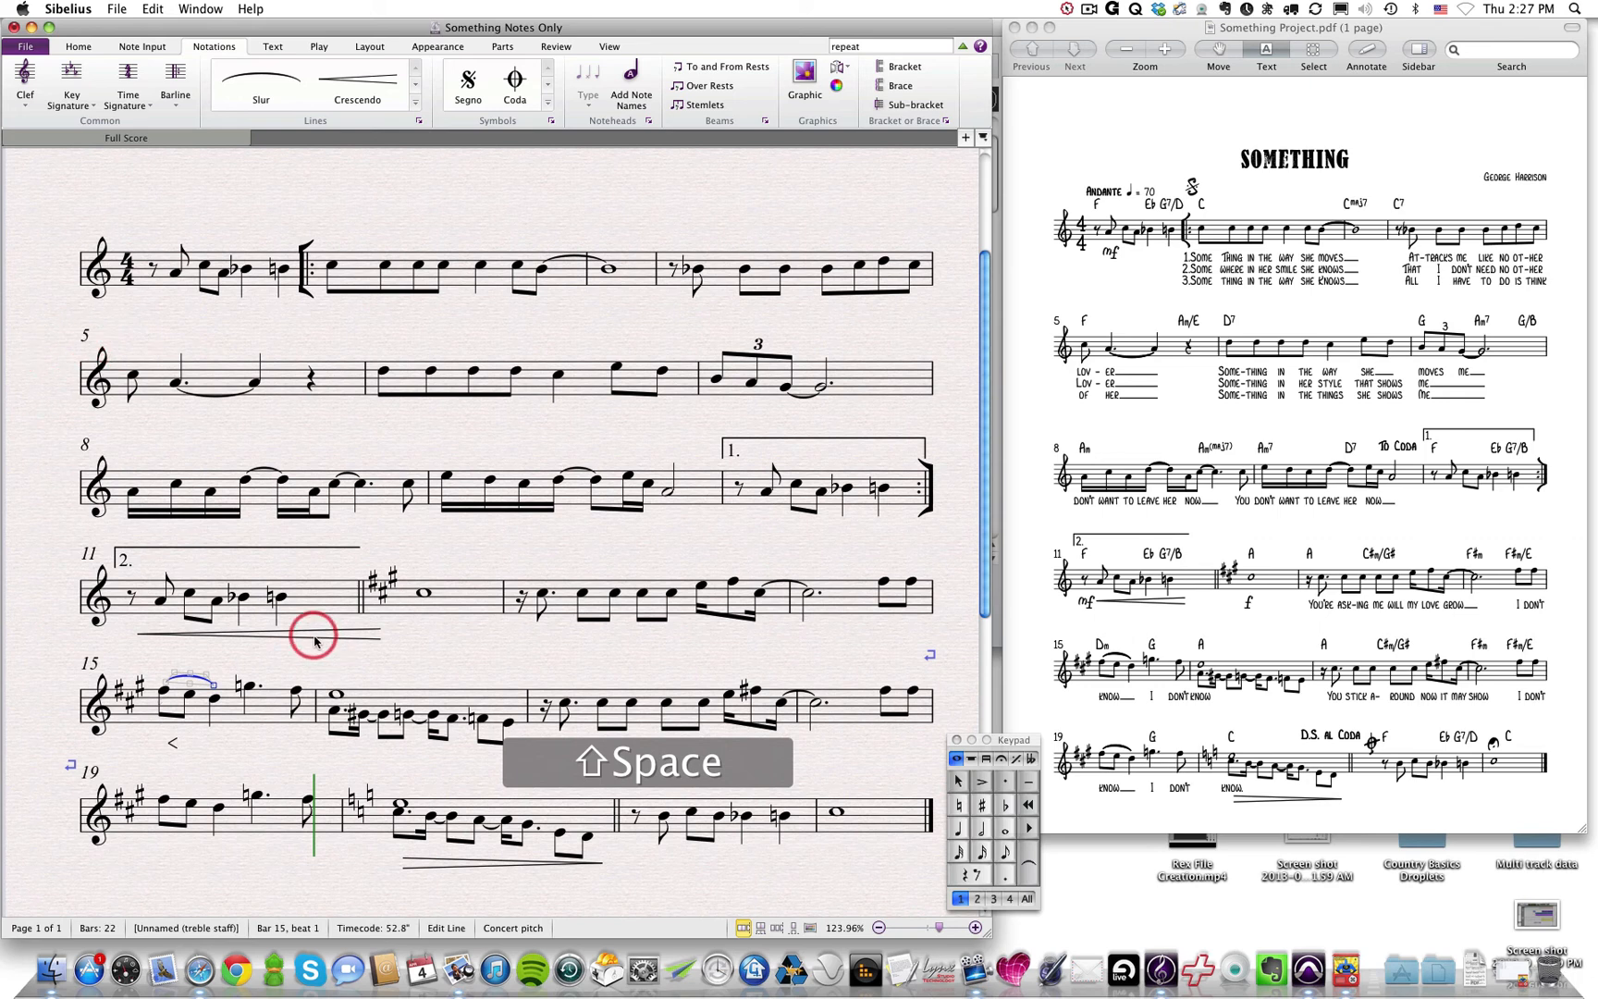
pyautogui.click(341, 644)
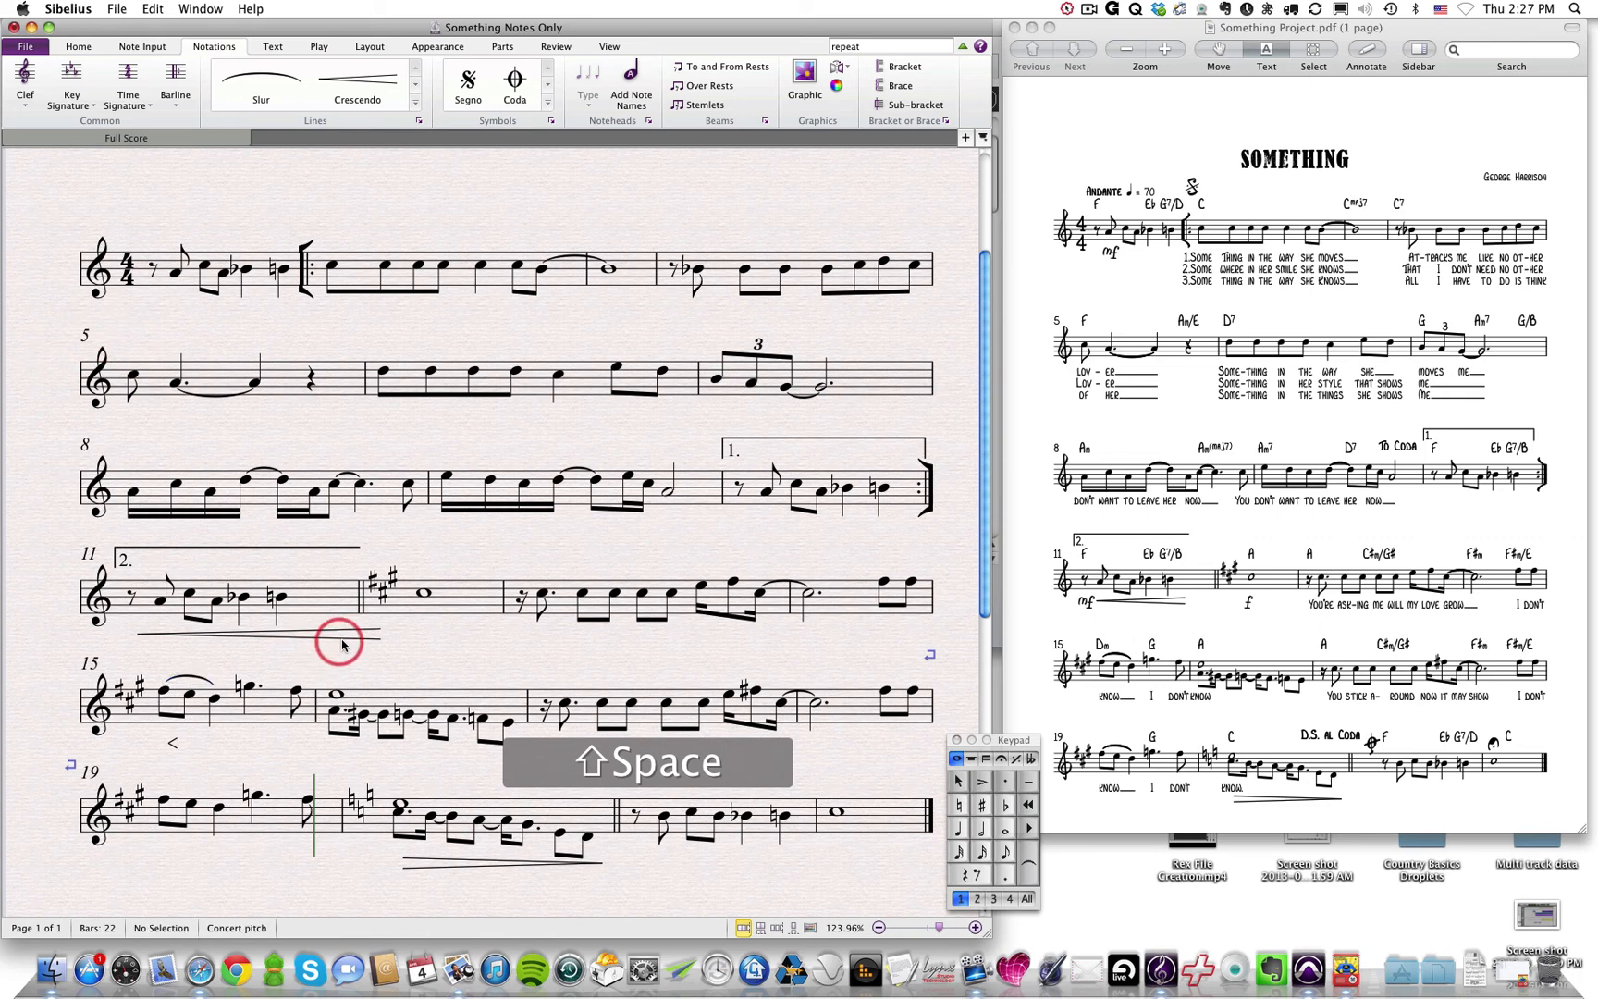
# Step: Add a slur over the first three notes of bar 19
pyautogui.click(163, 800)
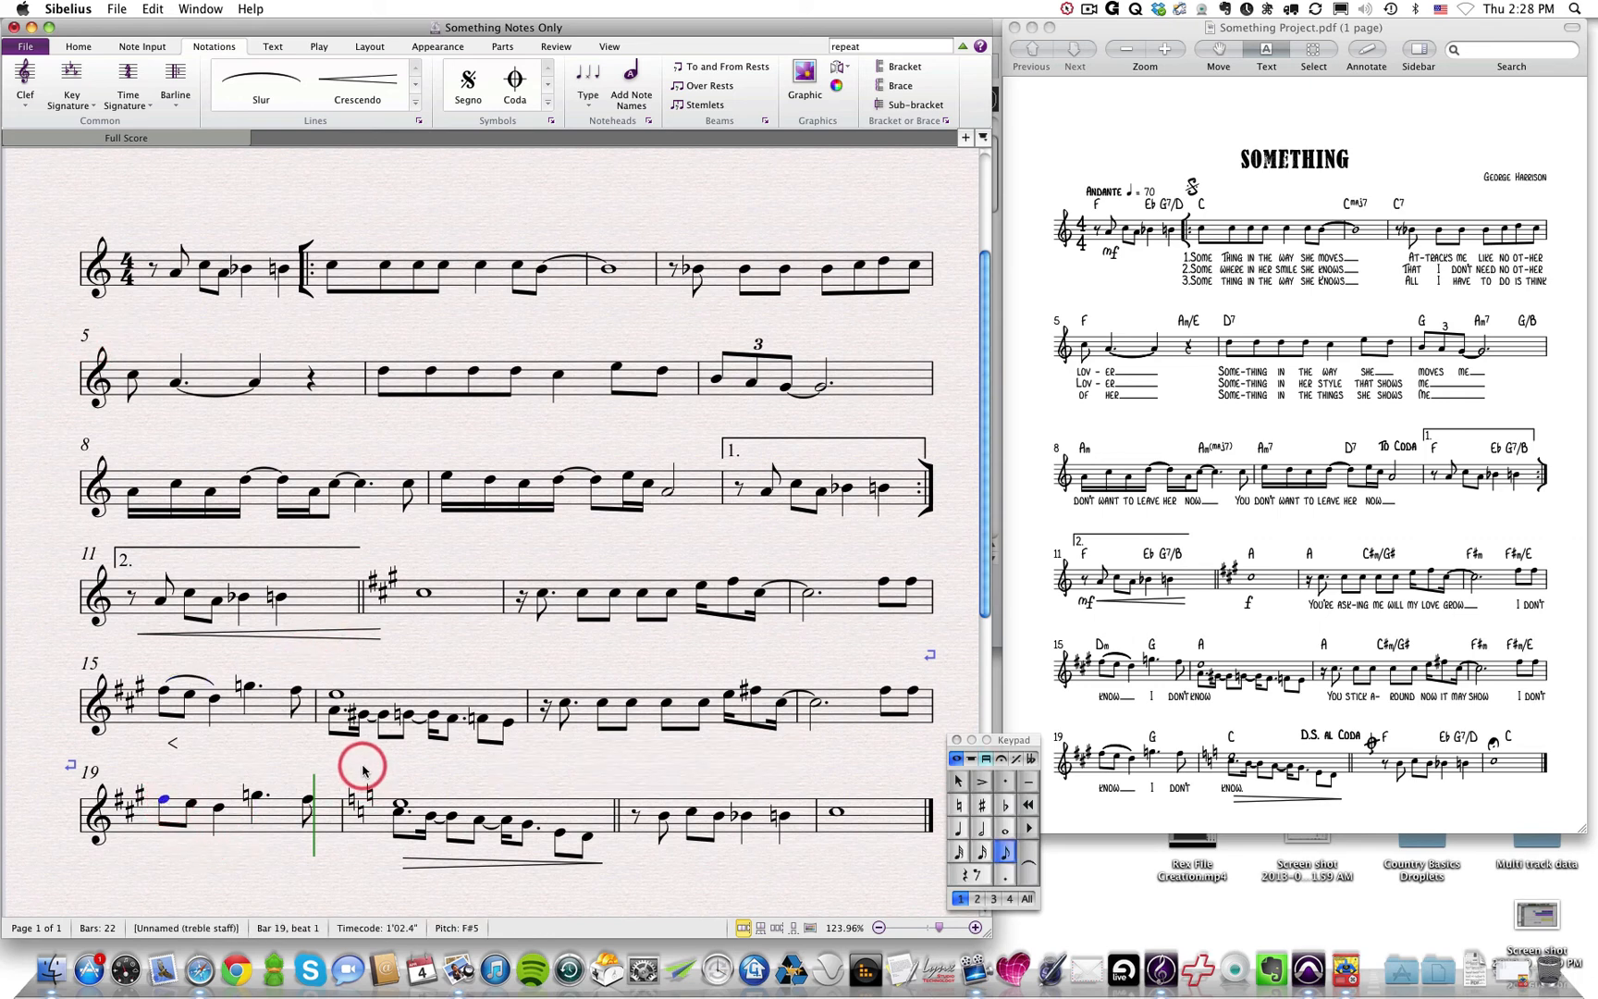
pyautogui.press('s')
pyautogui.press('space')
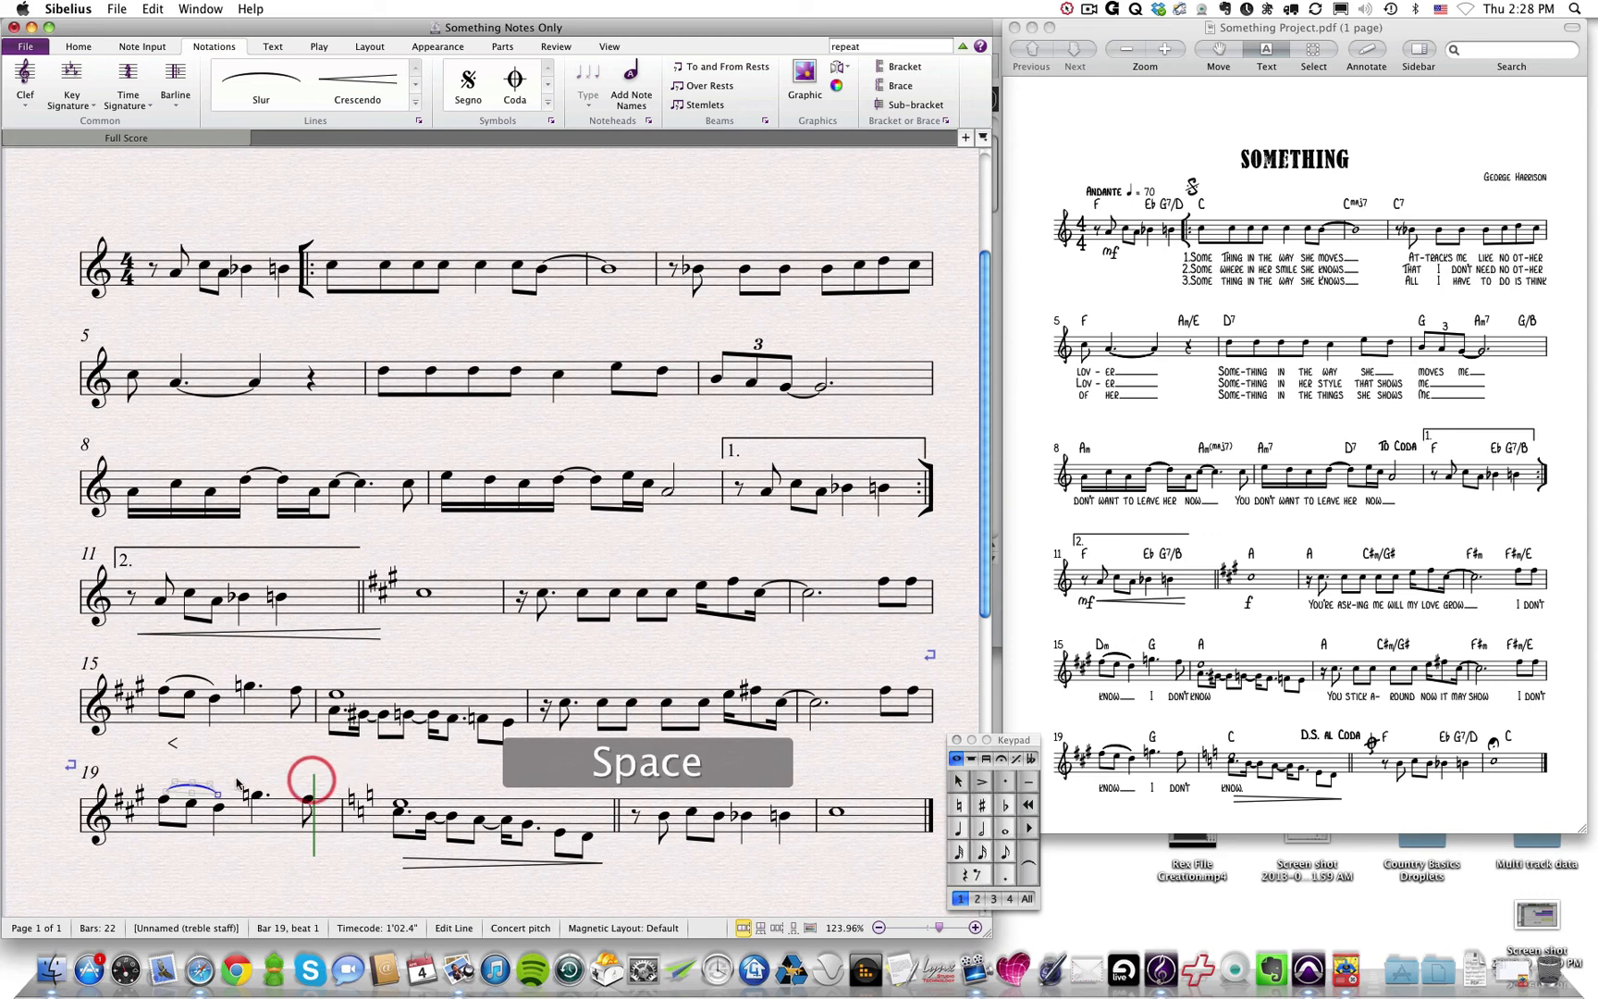
pyautogui.click(254, 756)
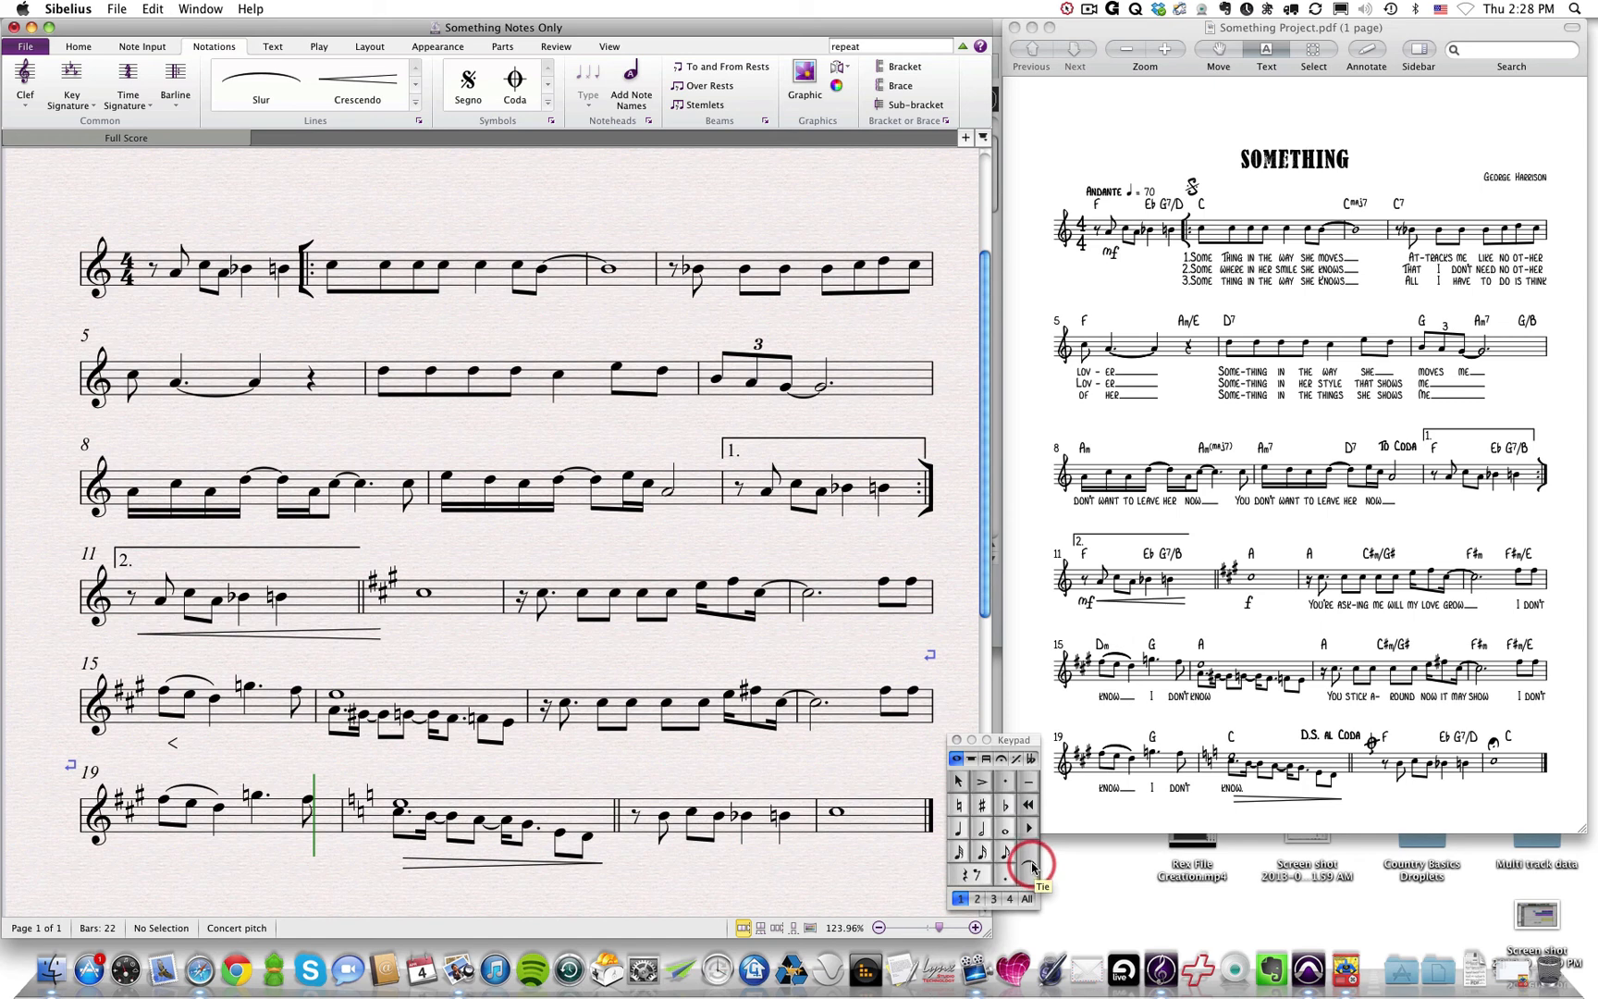
# Step: Try a tie from the C# on beat 2.5 of bar 13 to the note after it
pyautogui.click(613, 593)
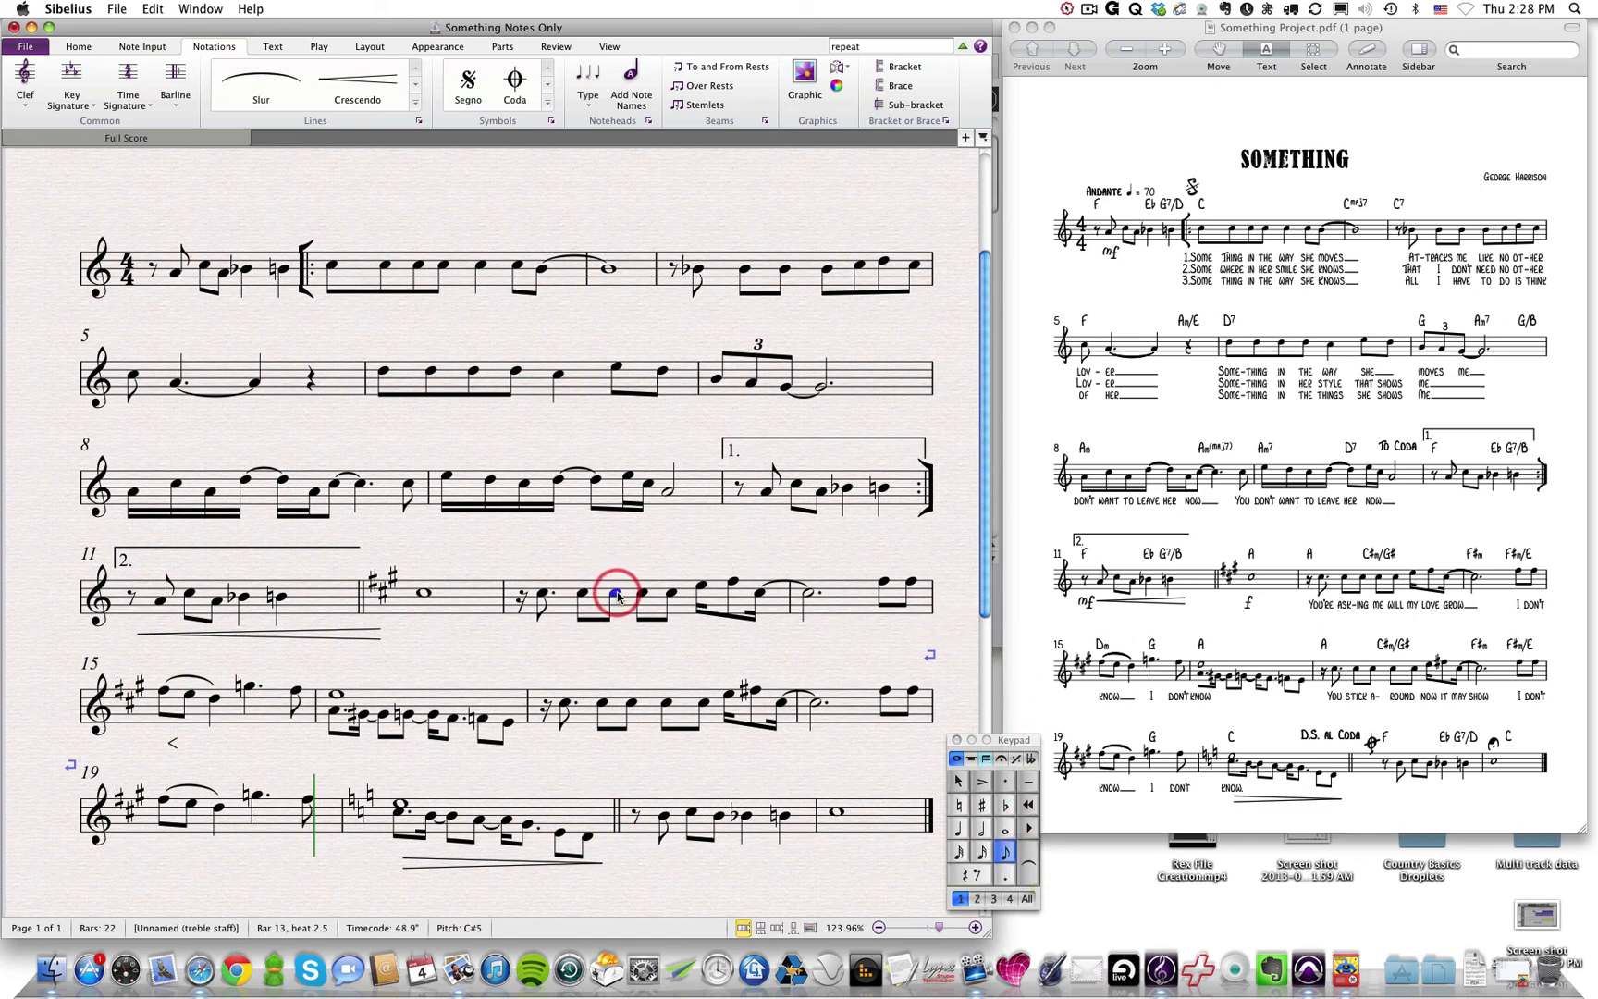
pyautogui.click(1026, 866)
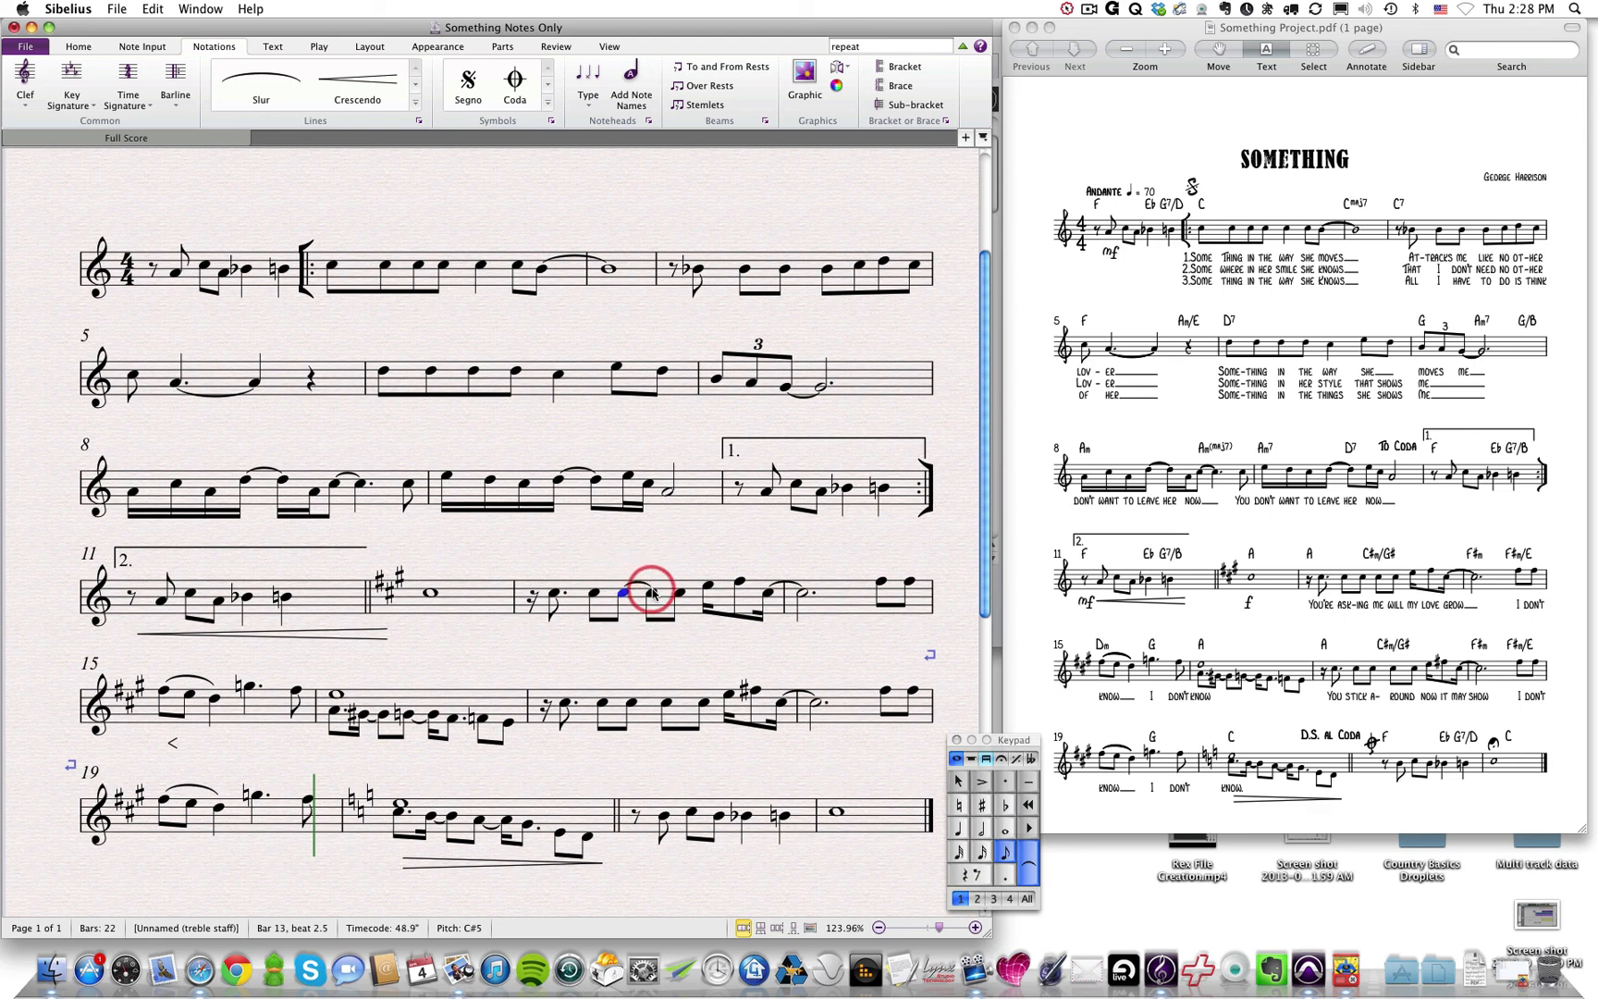
pyautogui.press('Escape')
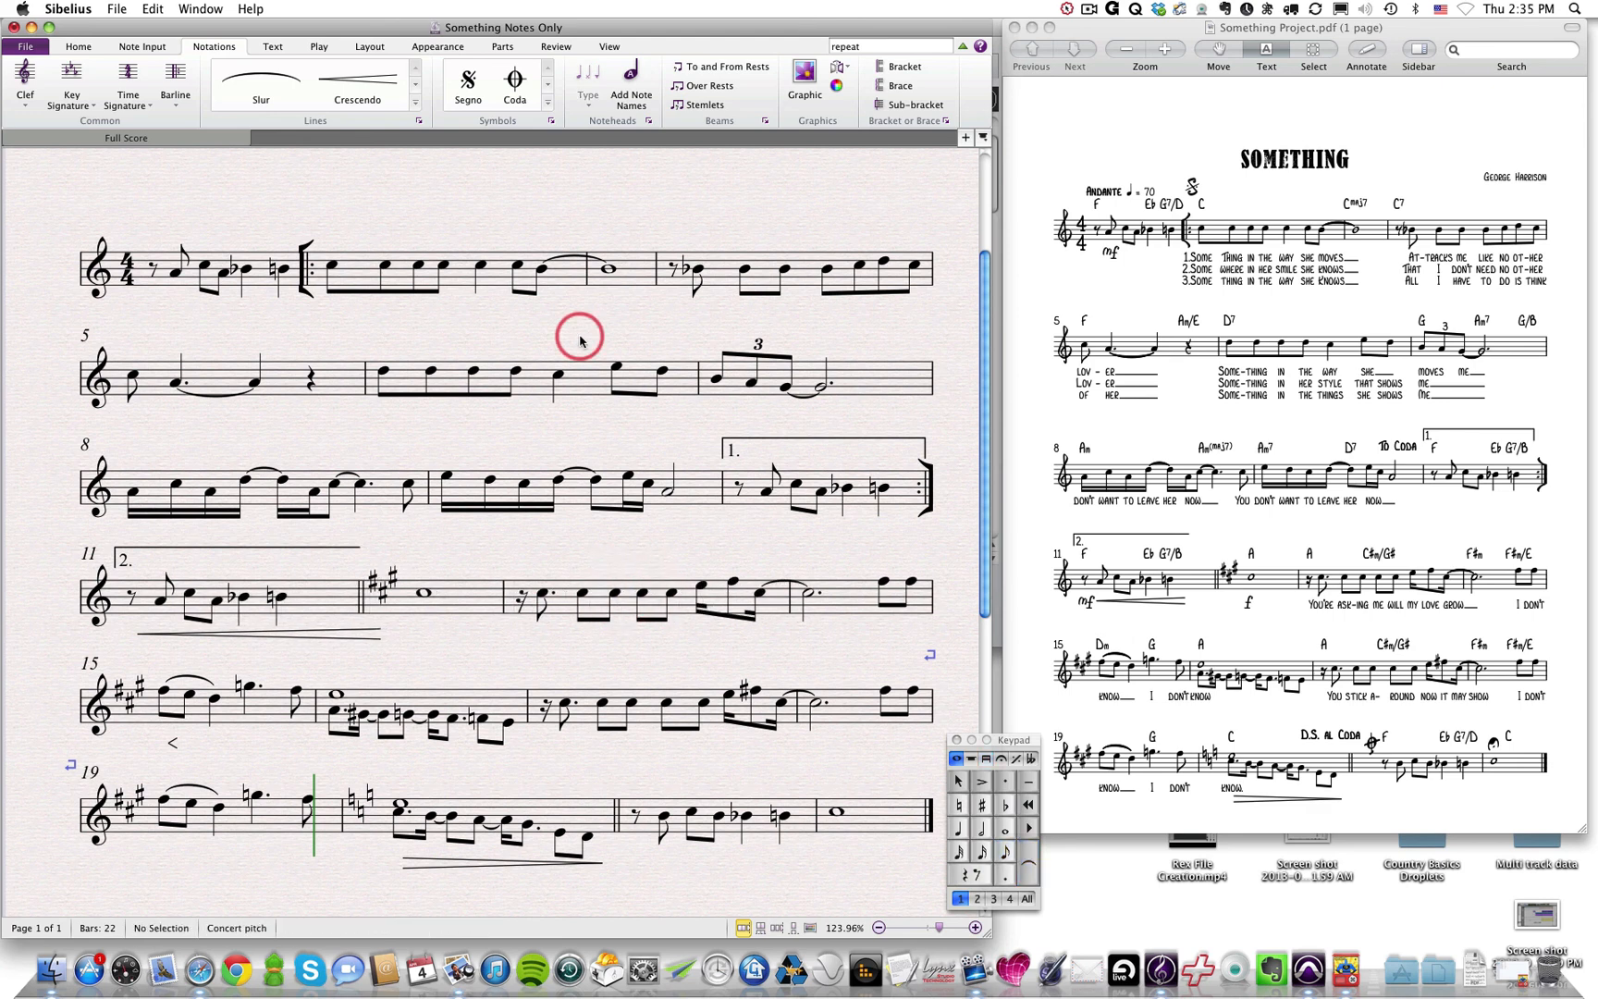